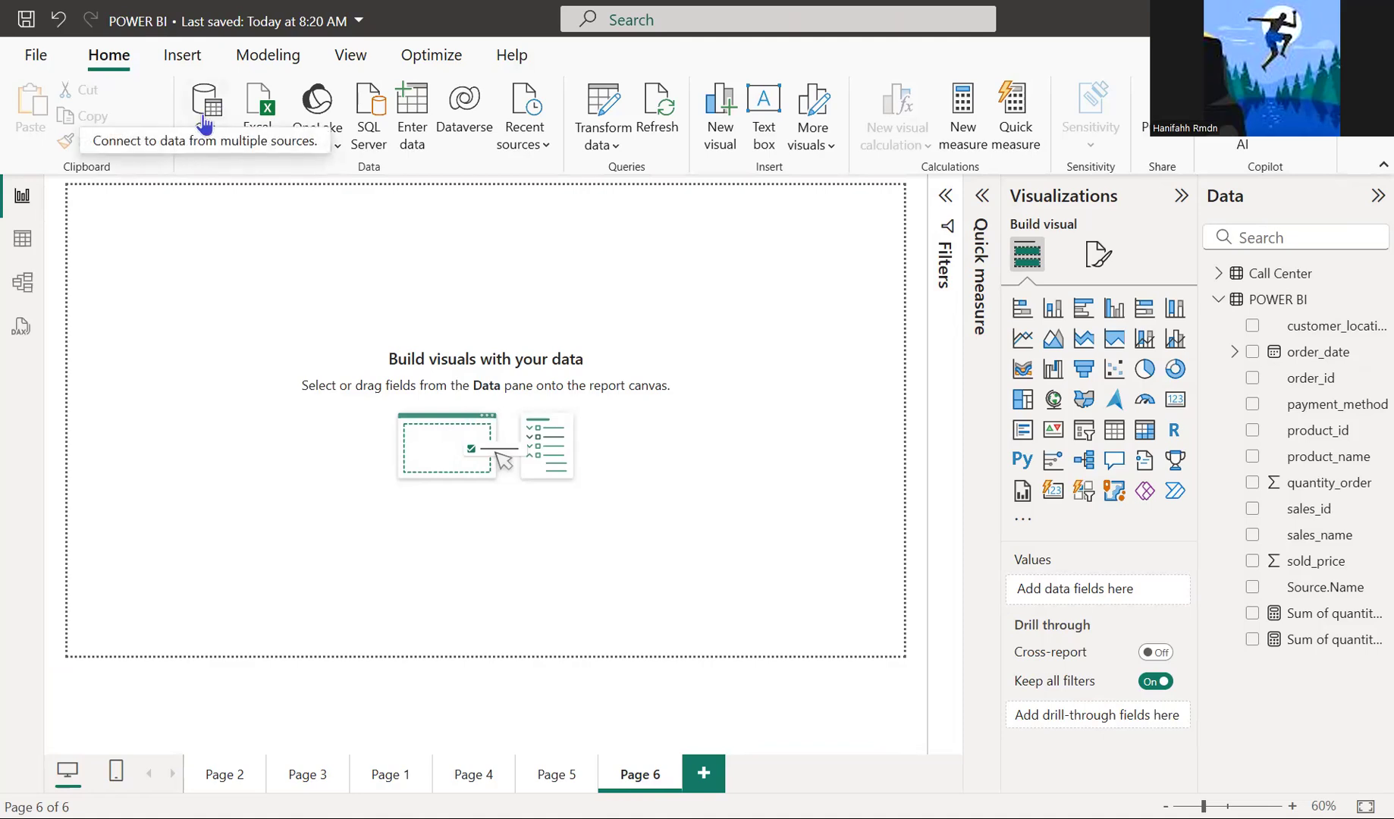
- Start a new data connection that uses a Folder as its source
click(205, 124)
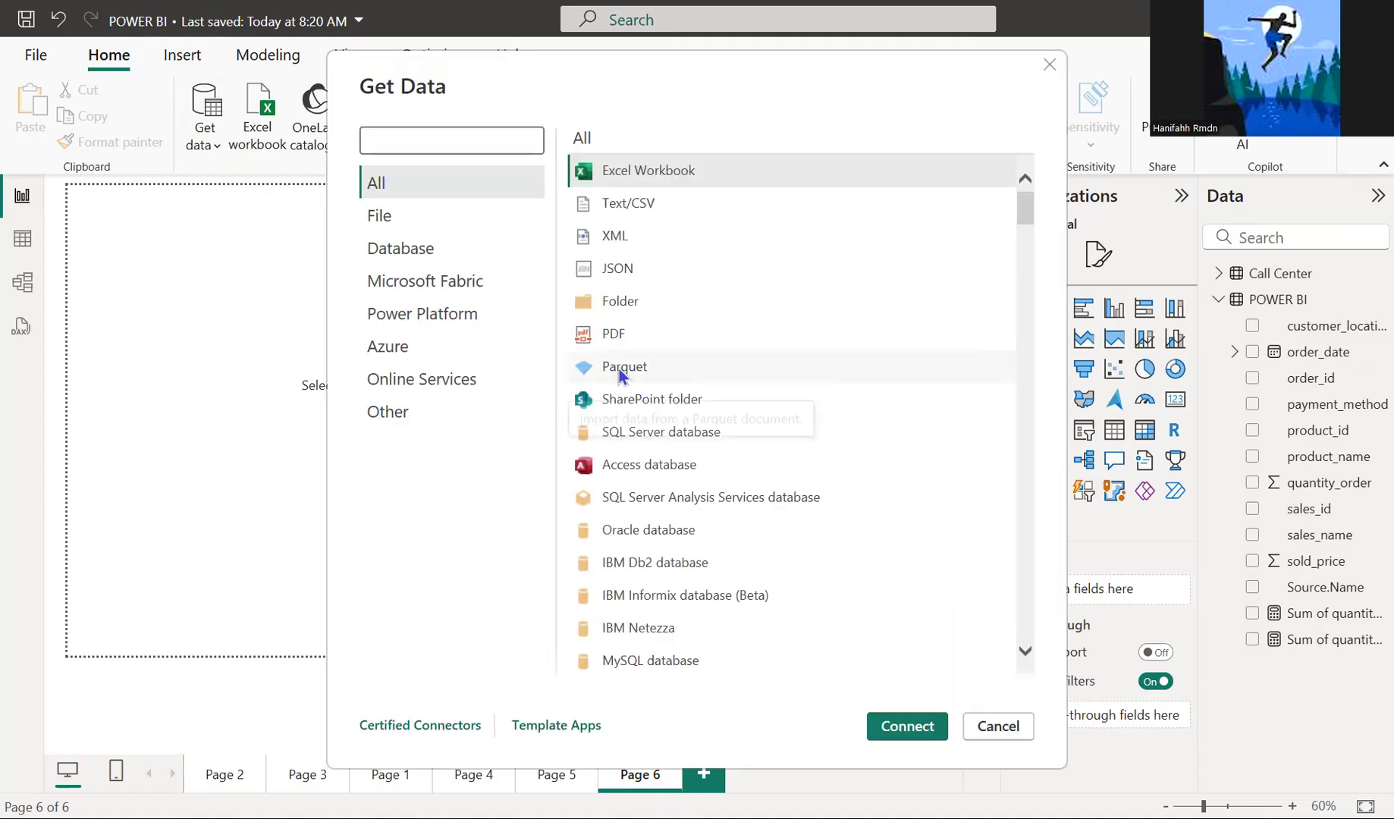
click(632, 315)
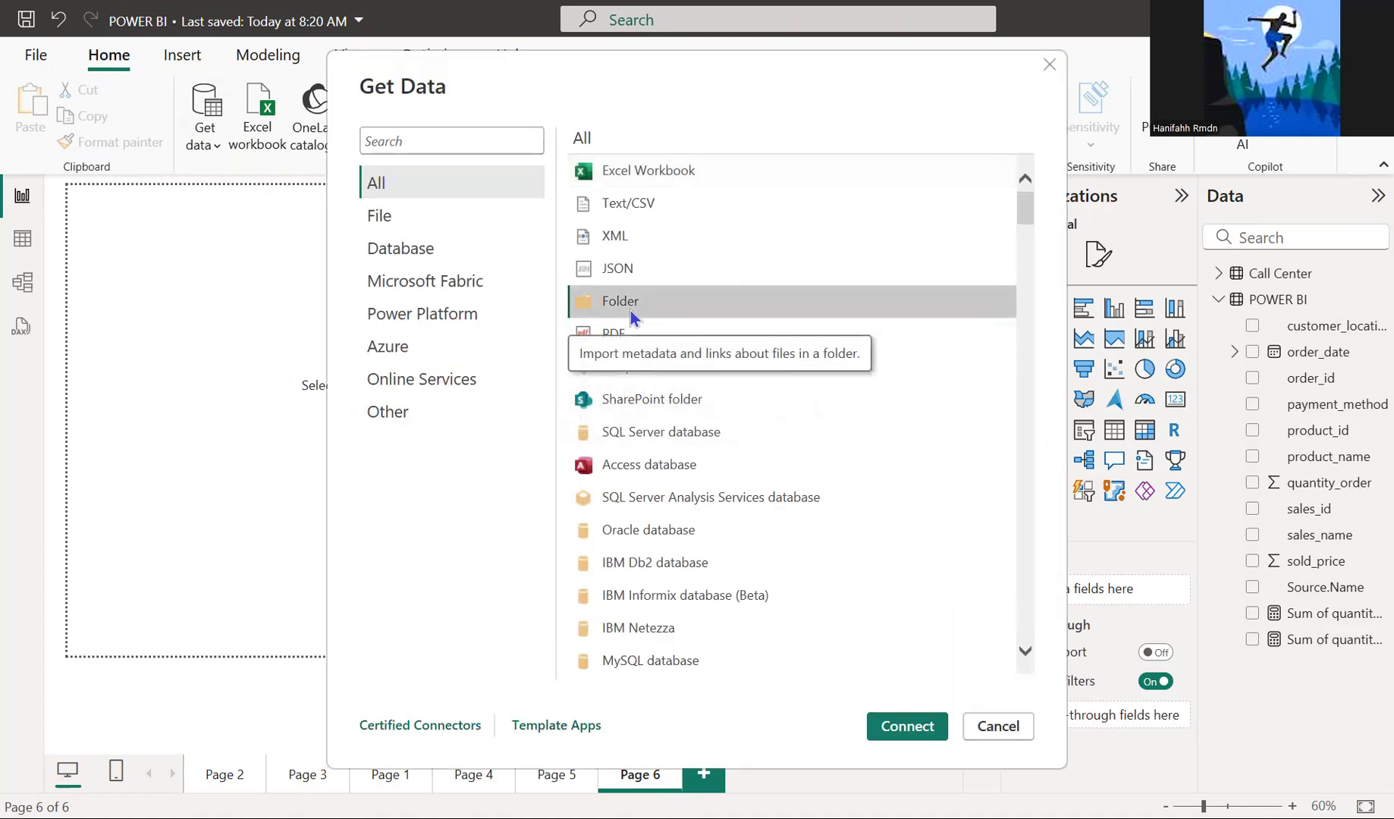
click(936, 738)
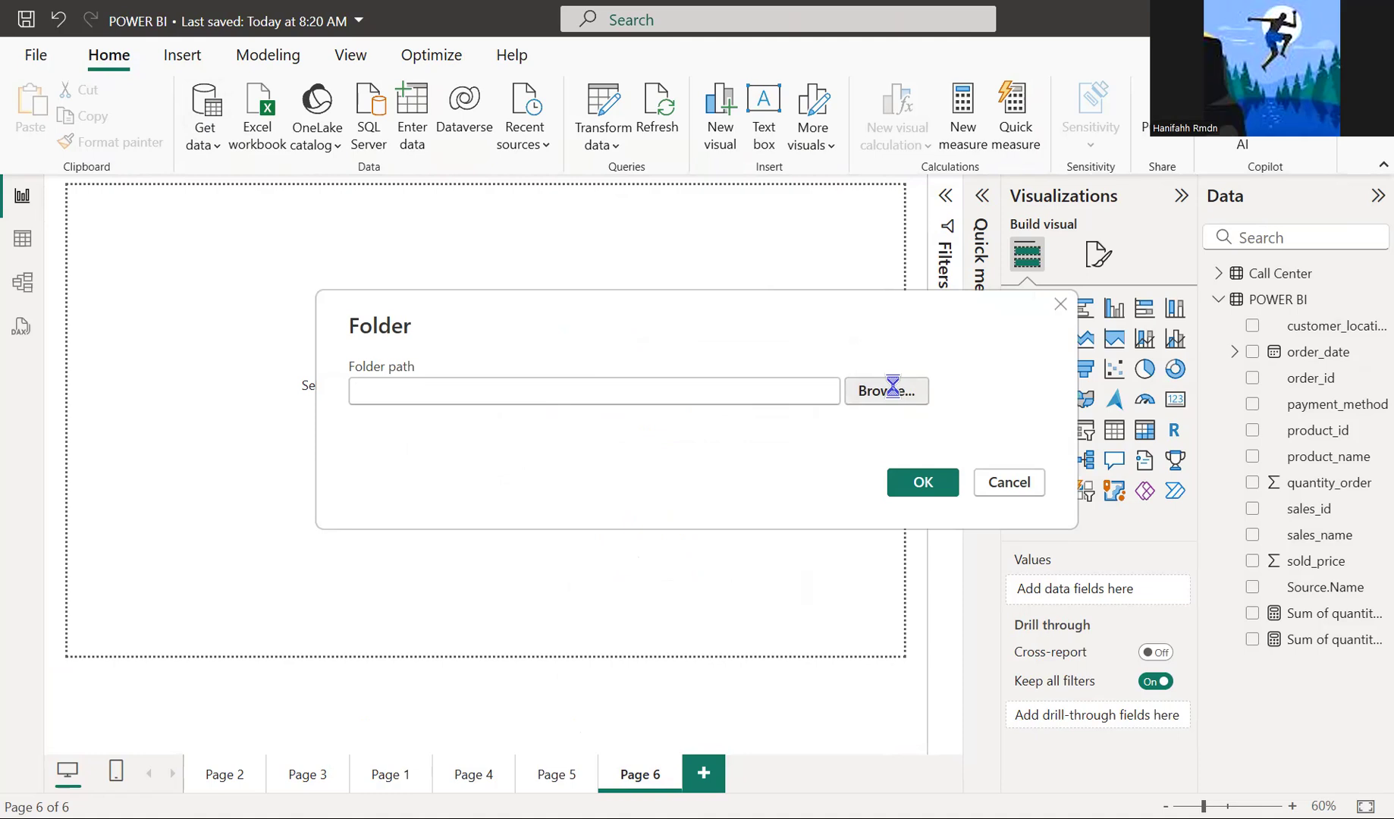
- Choose the POWER BI folder inside Downloads as the folder path and confirm it
click(892, 389)
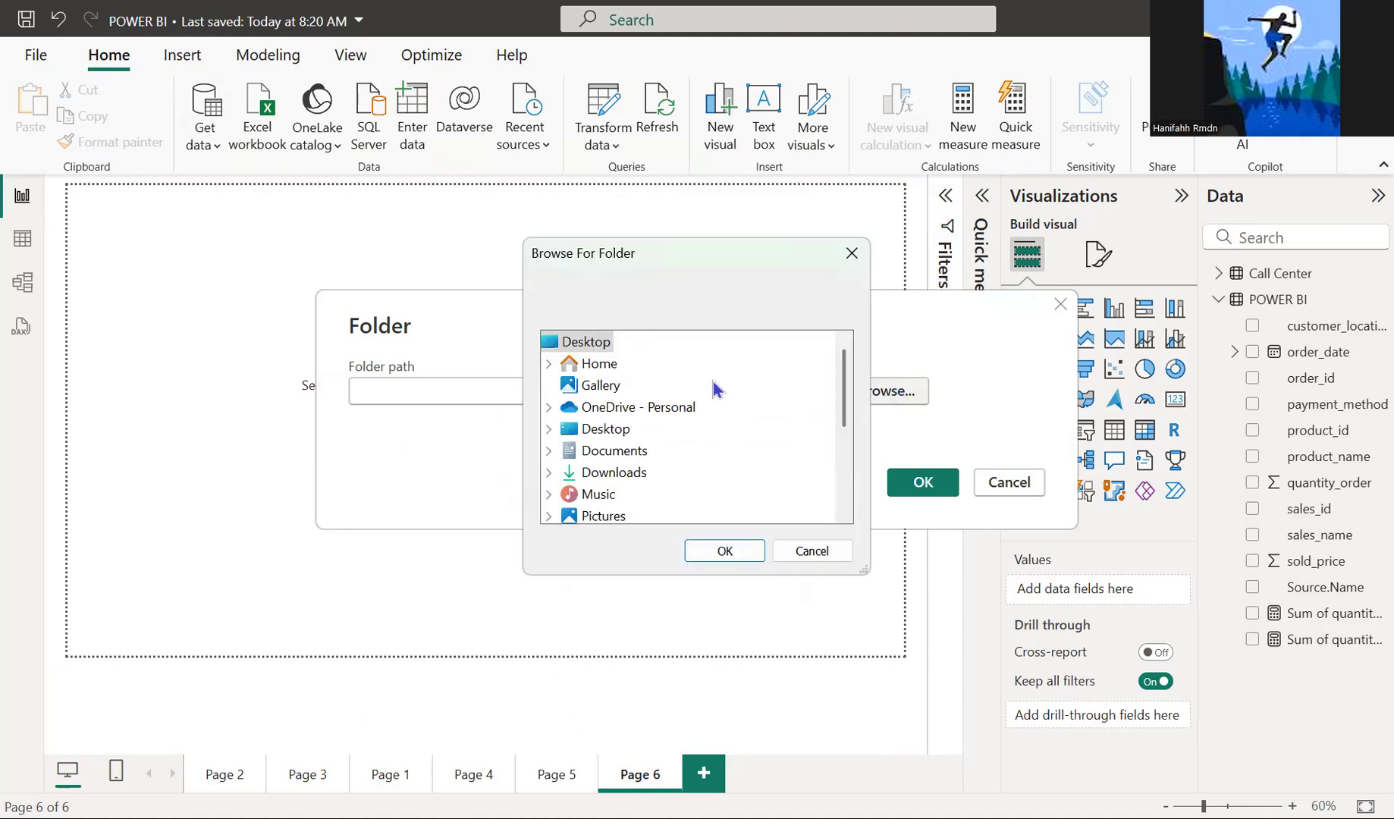
click(624, 472)
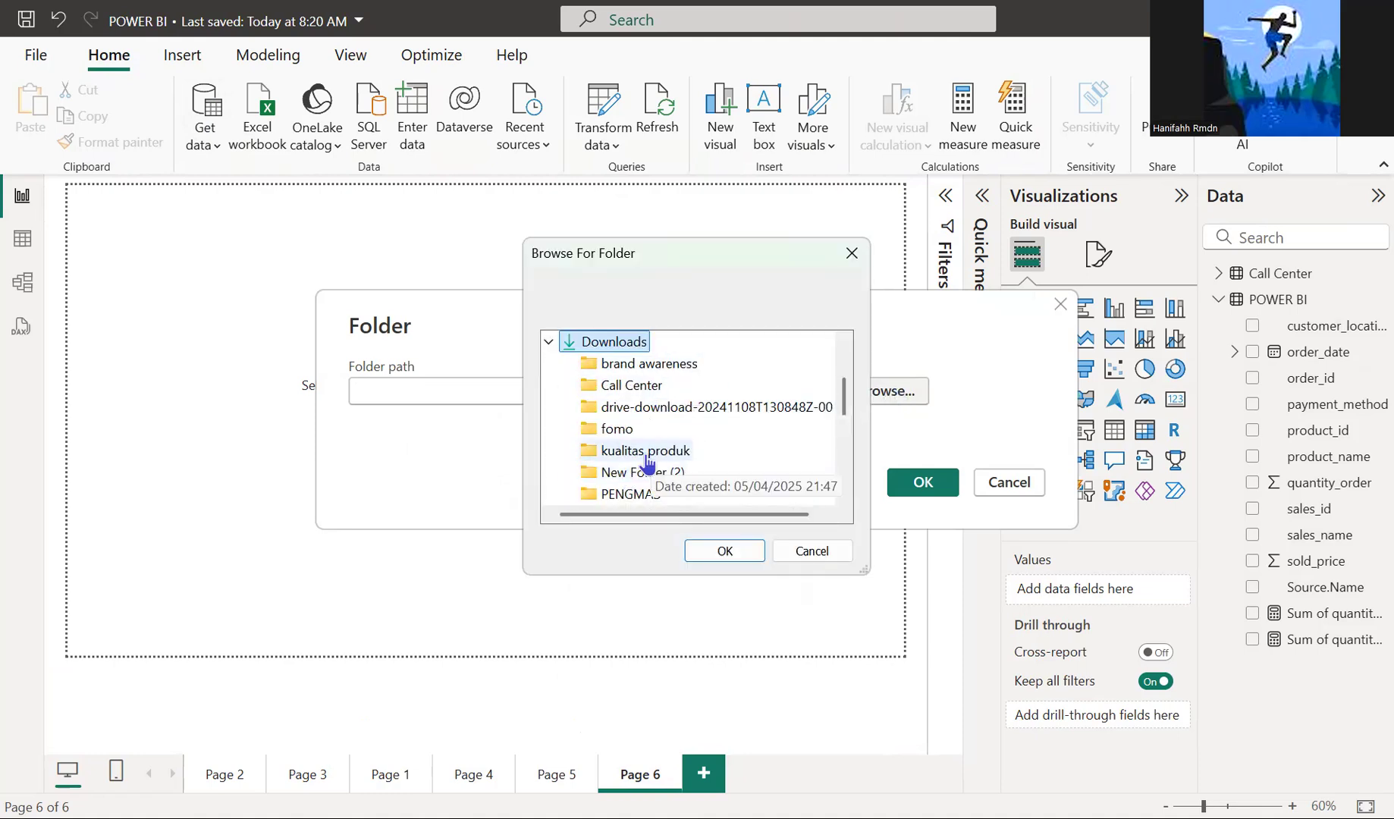
scroll(645, 463, down, 5)
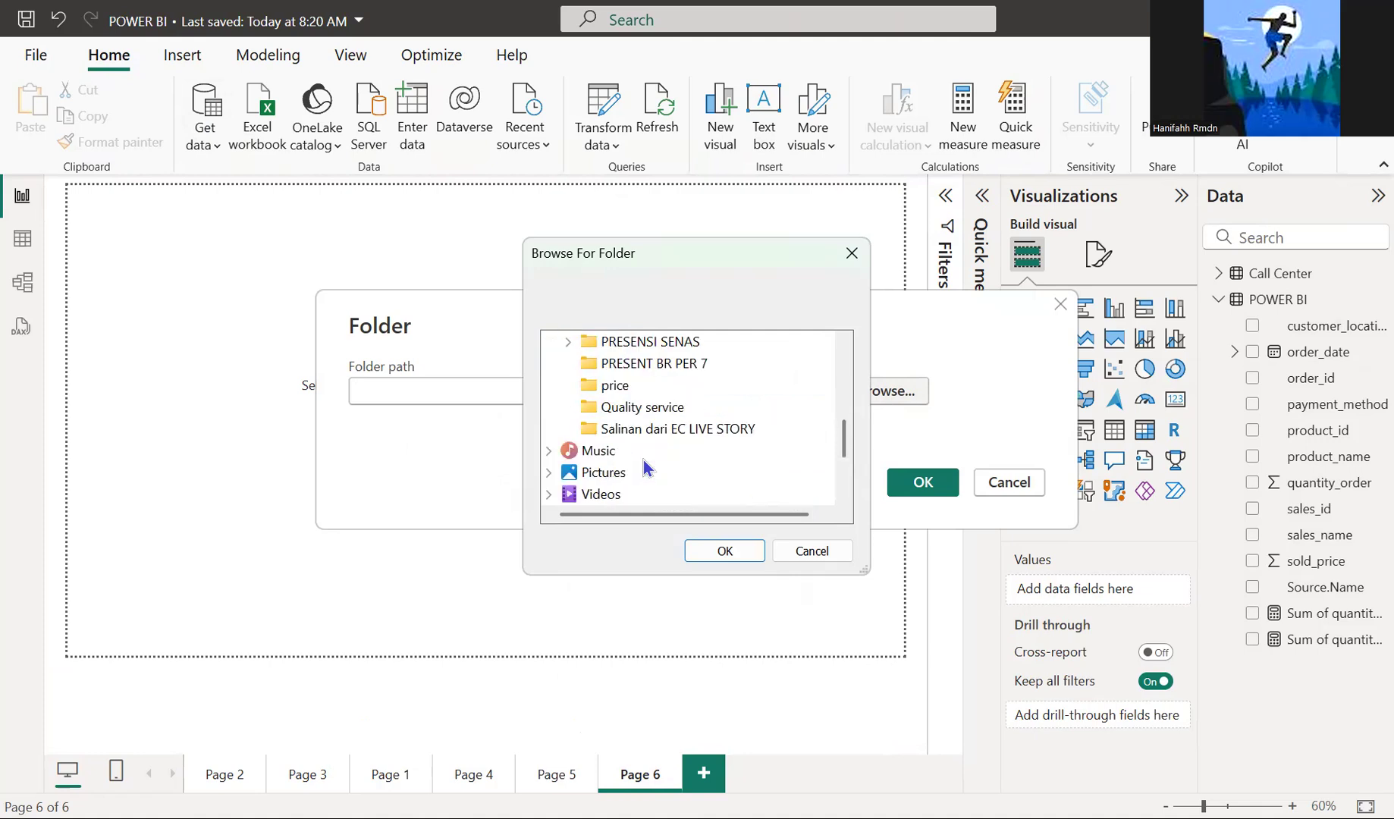
scroll(644, 466, up, 2)
scroll(643, 467, up, 3)
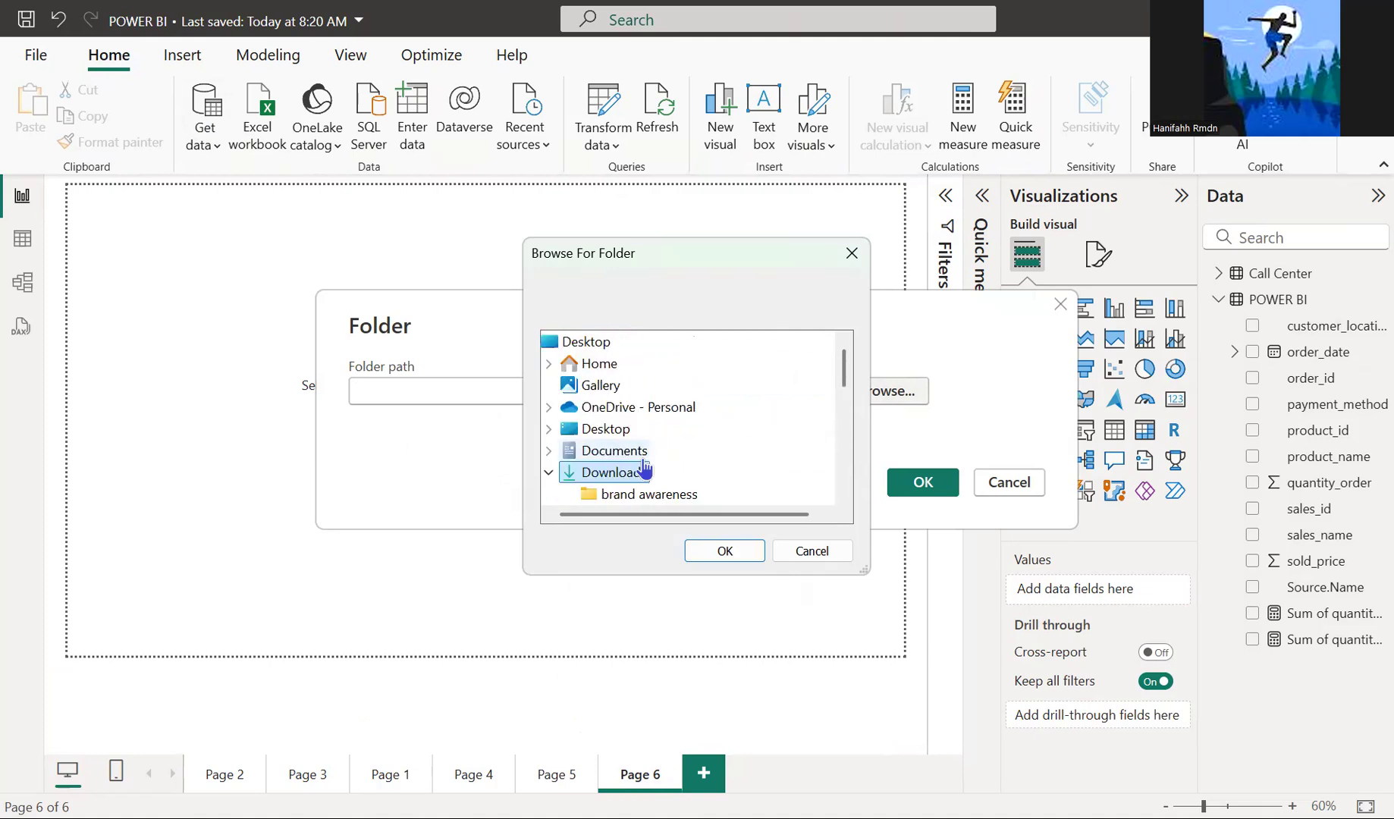
scroll(644, 468, down, 3)
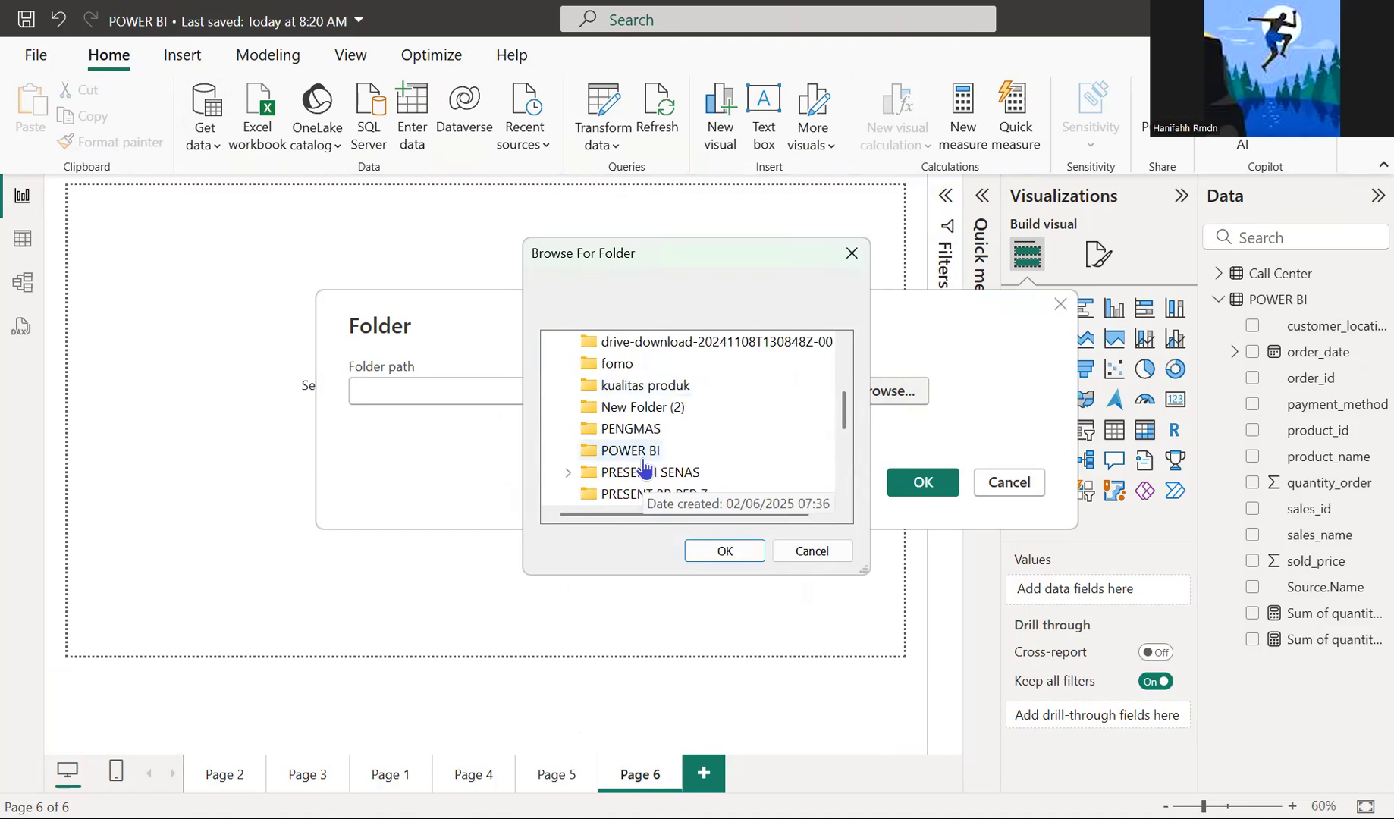
scroll(644, 468, up, 1)
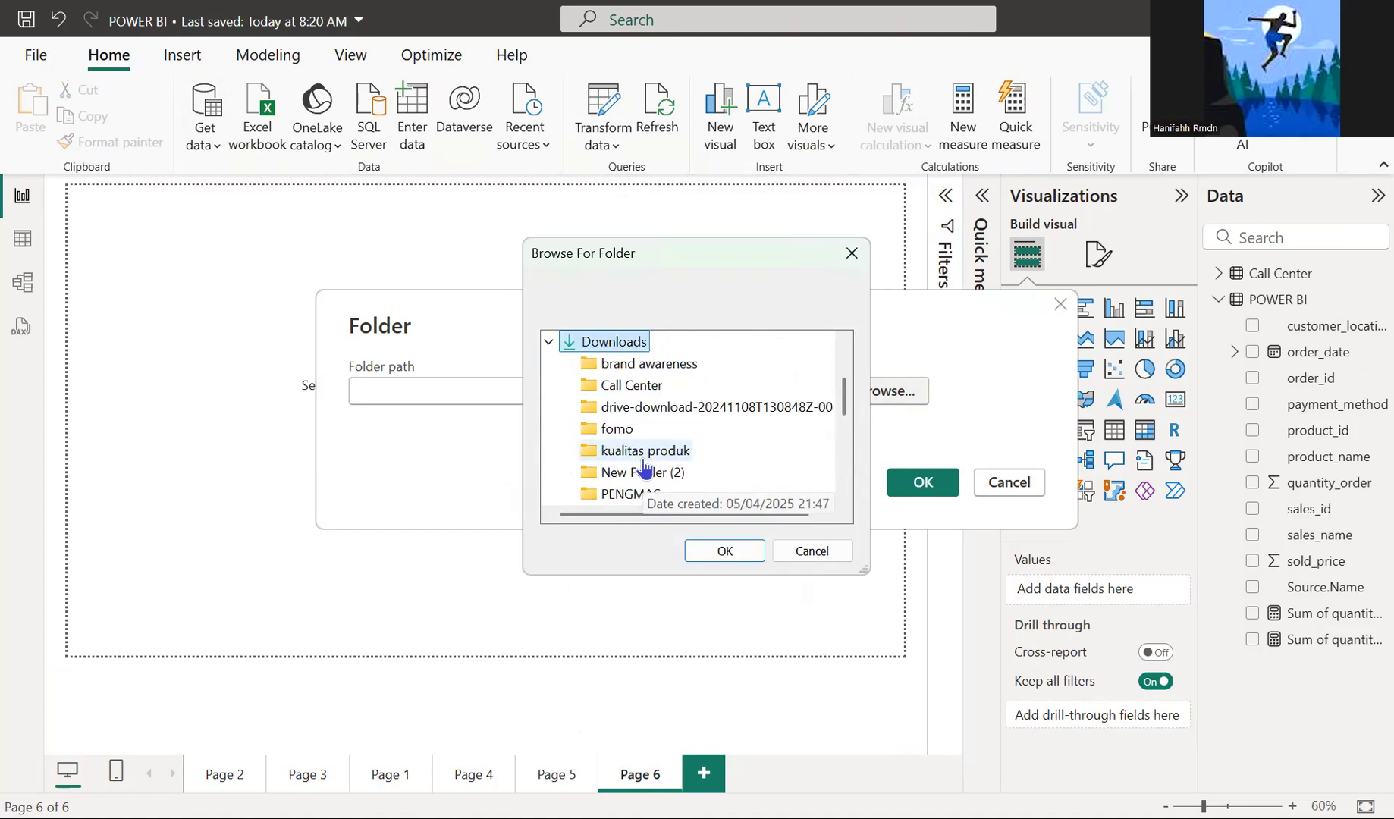
scroll(654, 452, down, 2)
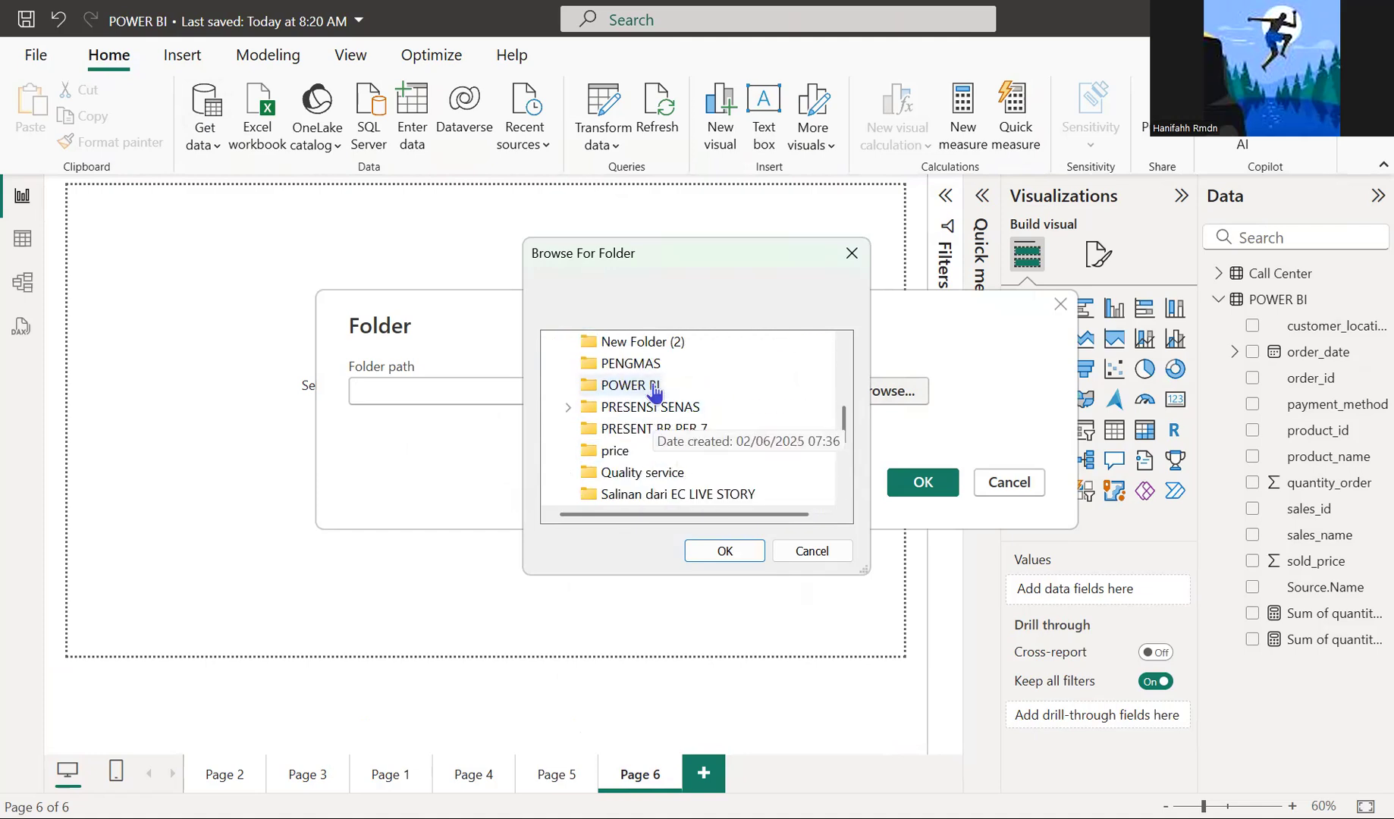
click(620, 385)
click(713, 551)
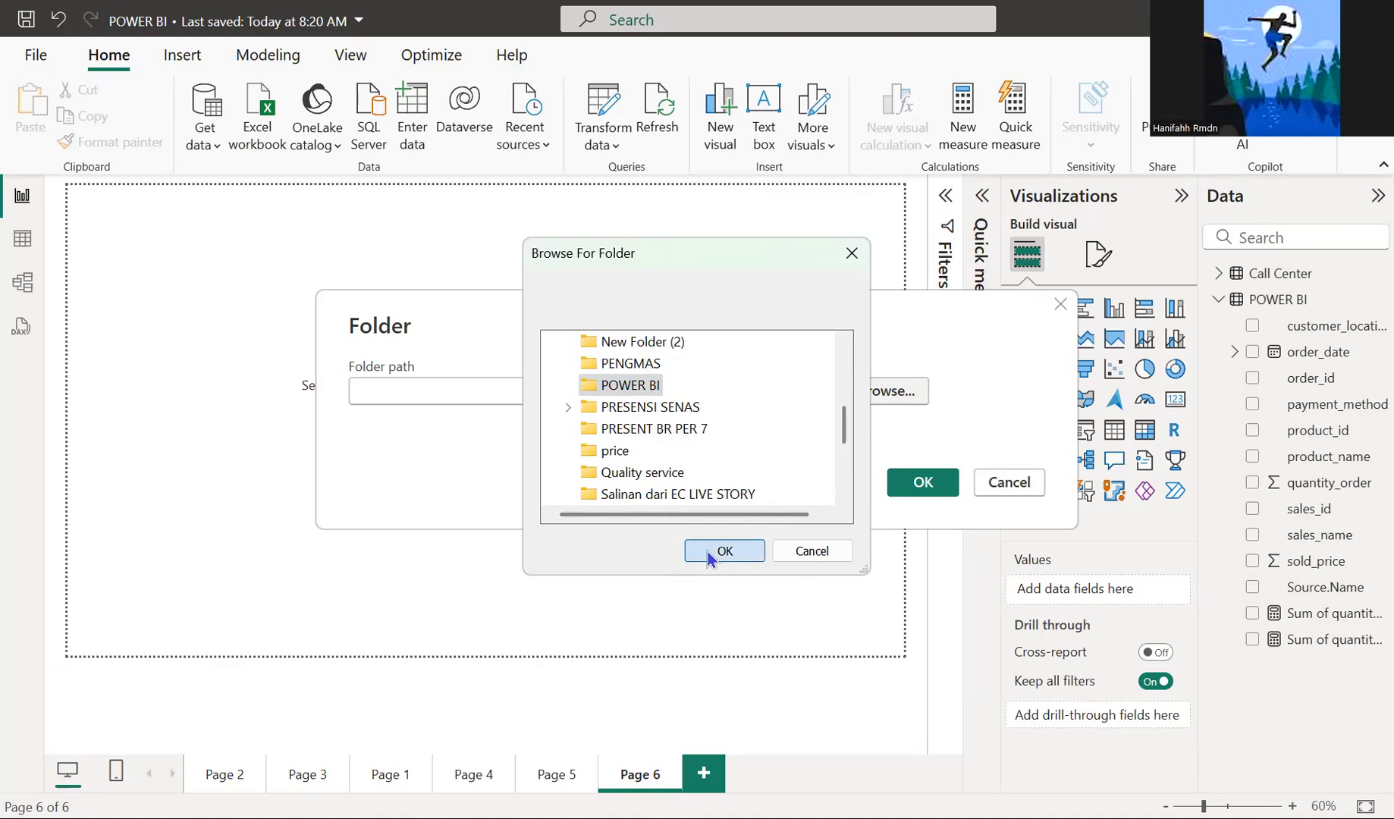
click(941, 484)
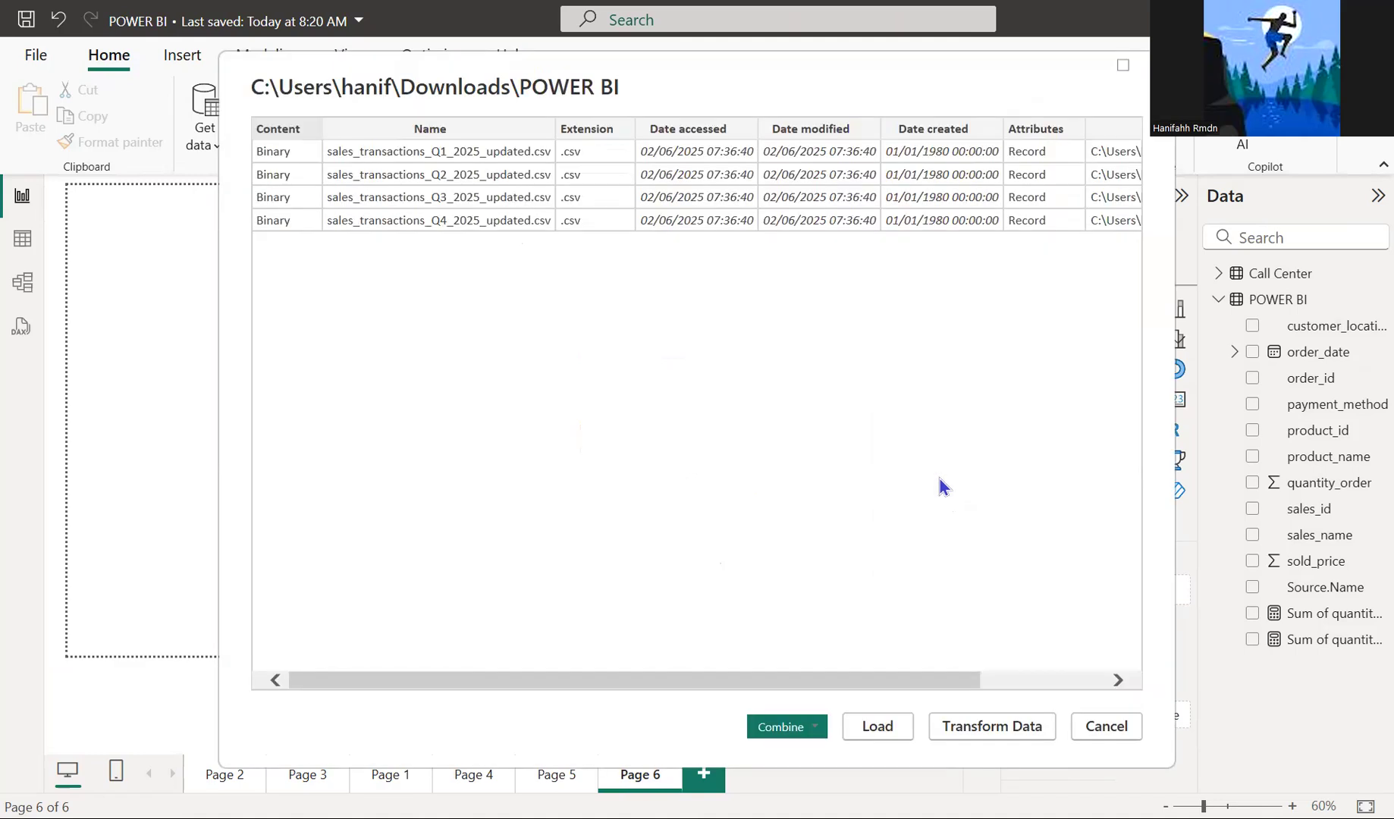
- Combine and transform the quarterly sales transaction CSV files, accepting the default combine settings with the first file as sample
click(793, 730)
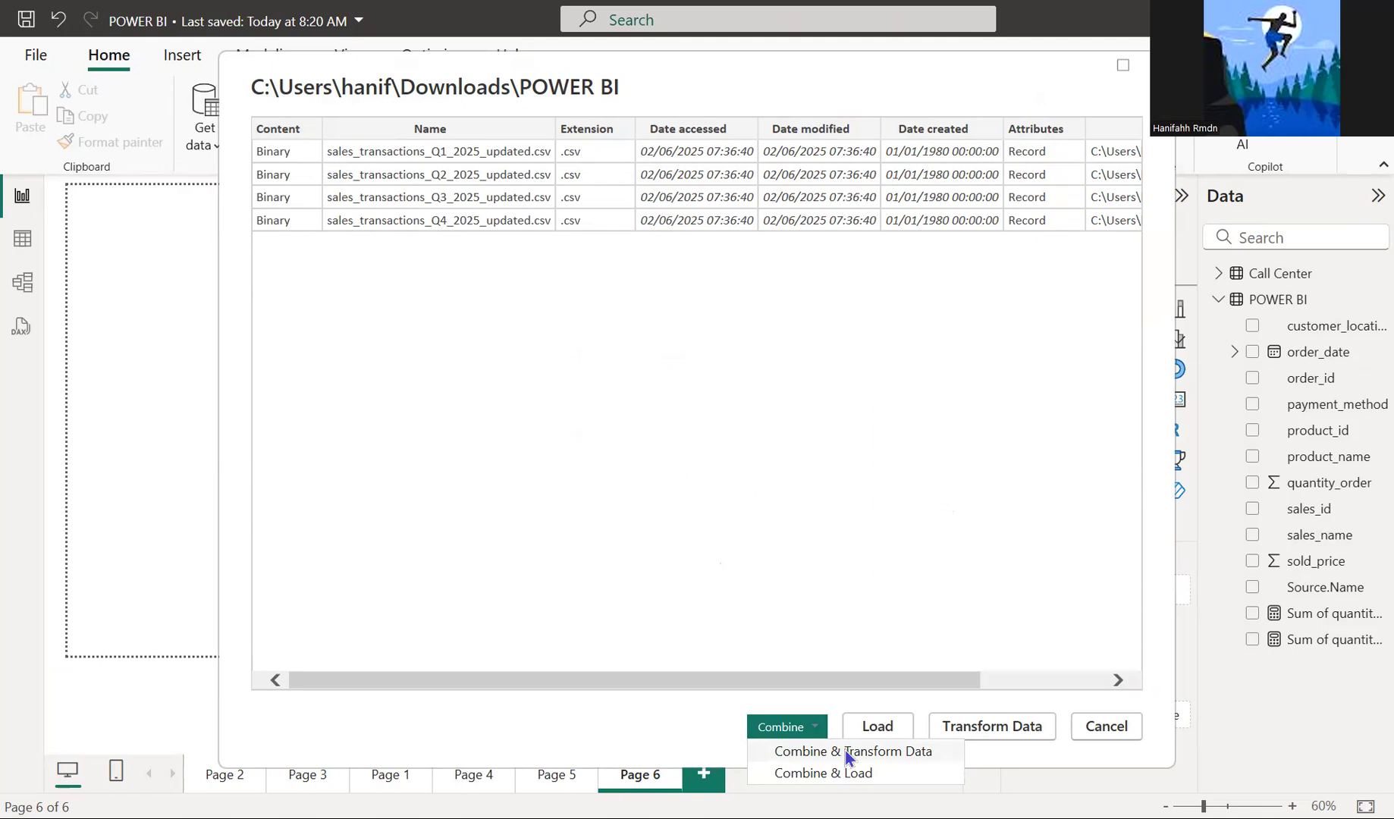
click(845, 750)
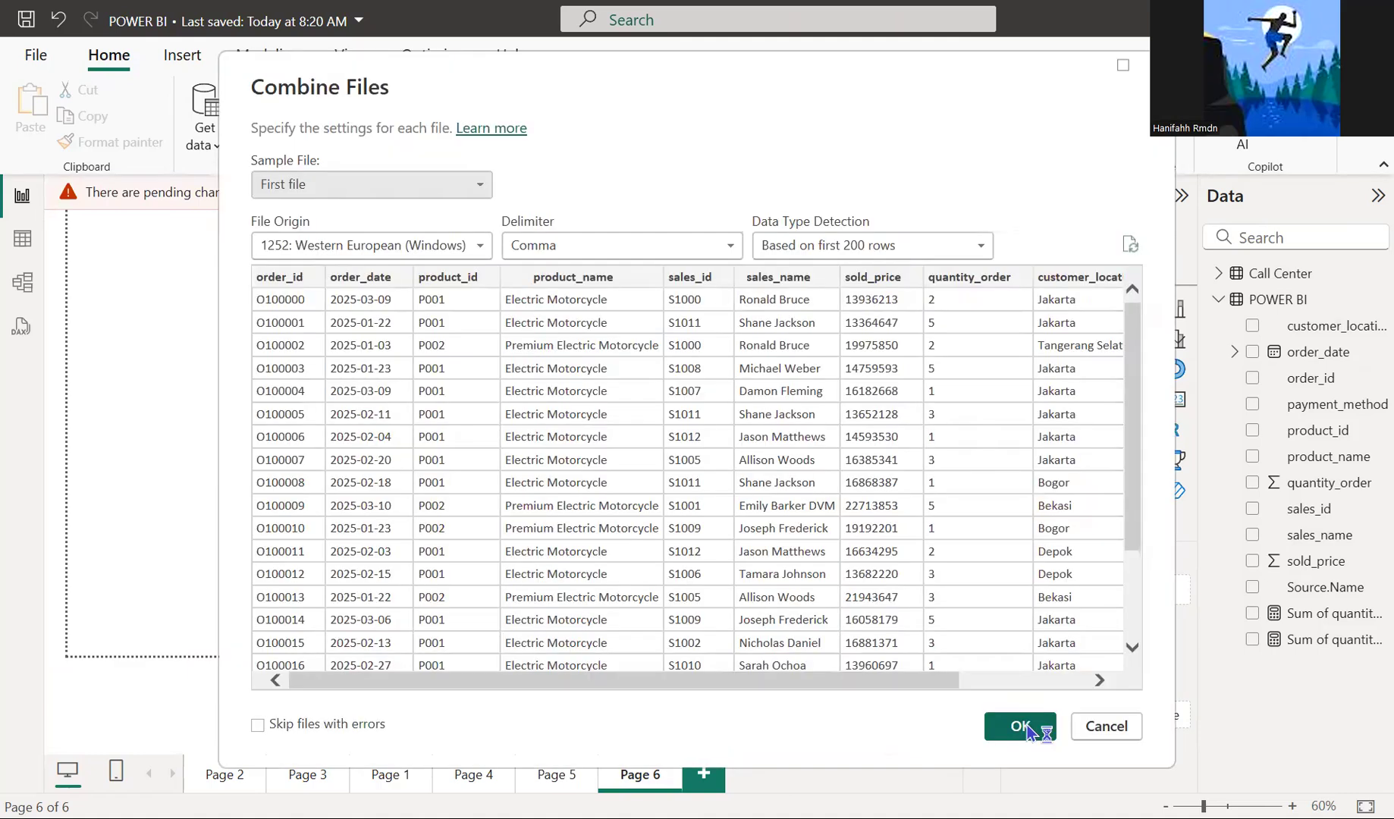
click(1022, 727)
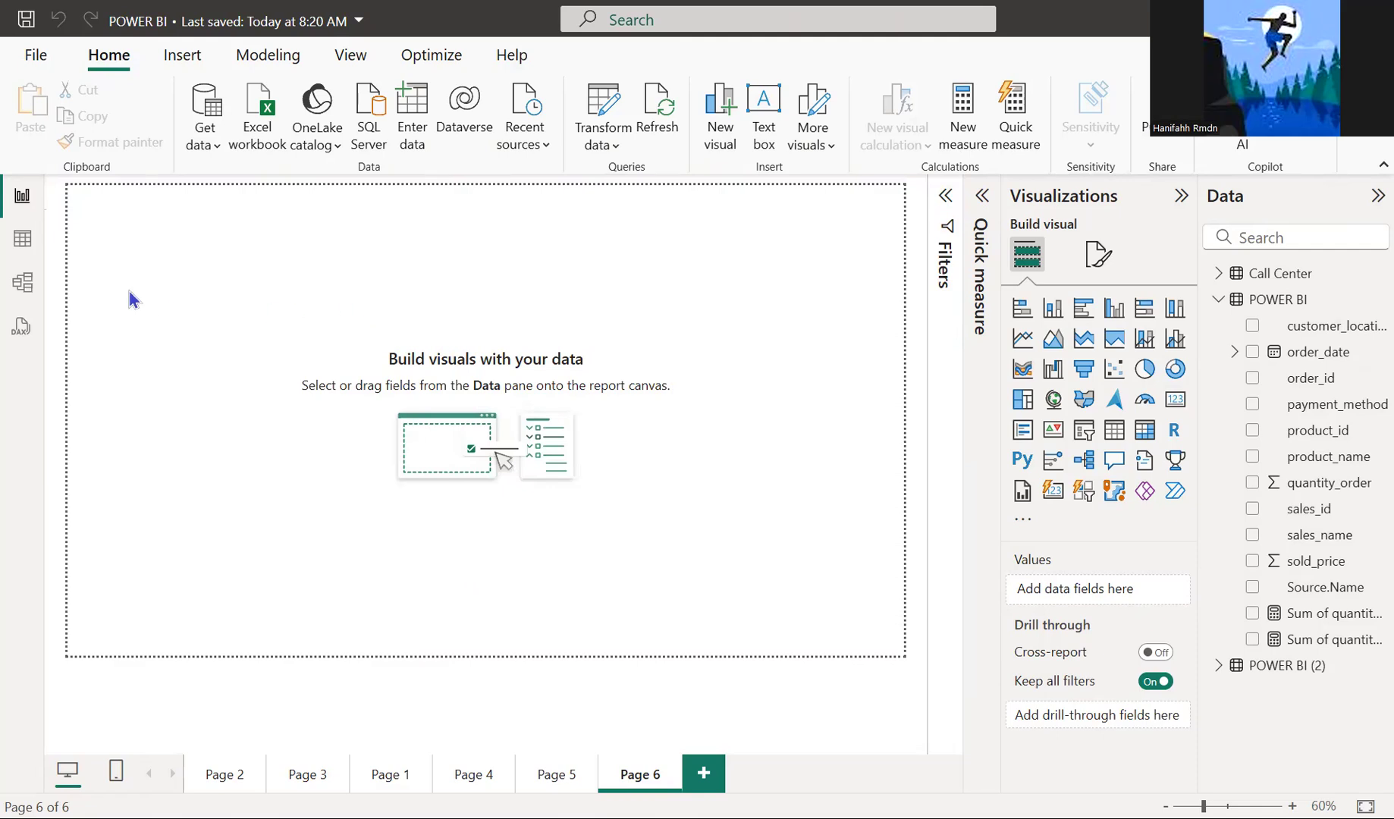
- Examine the sales transaction rows and the POWER BI (2) field list in Table view, and return to Report view
click(24, 248)
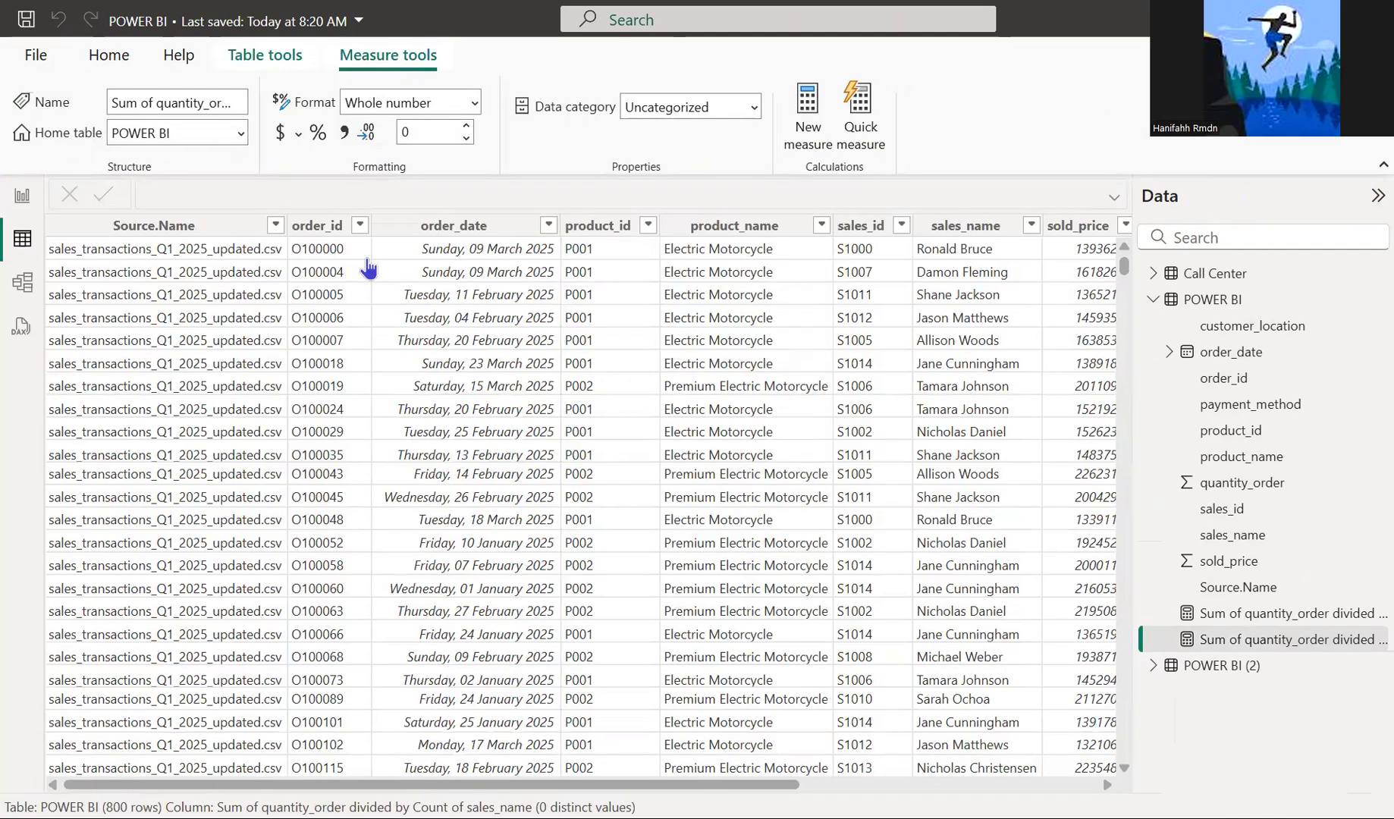
click(1153, 666)
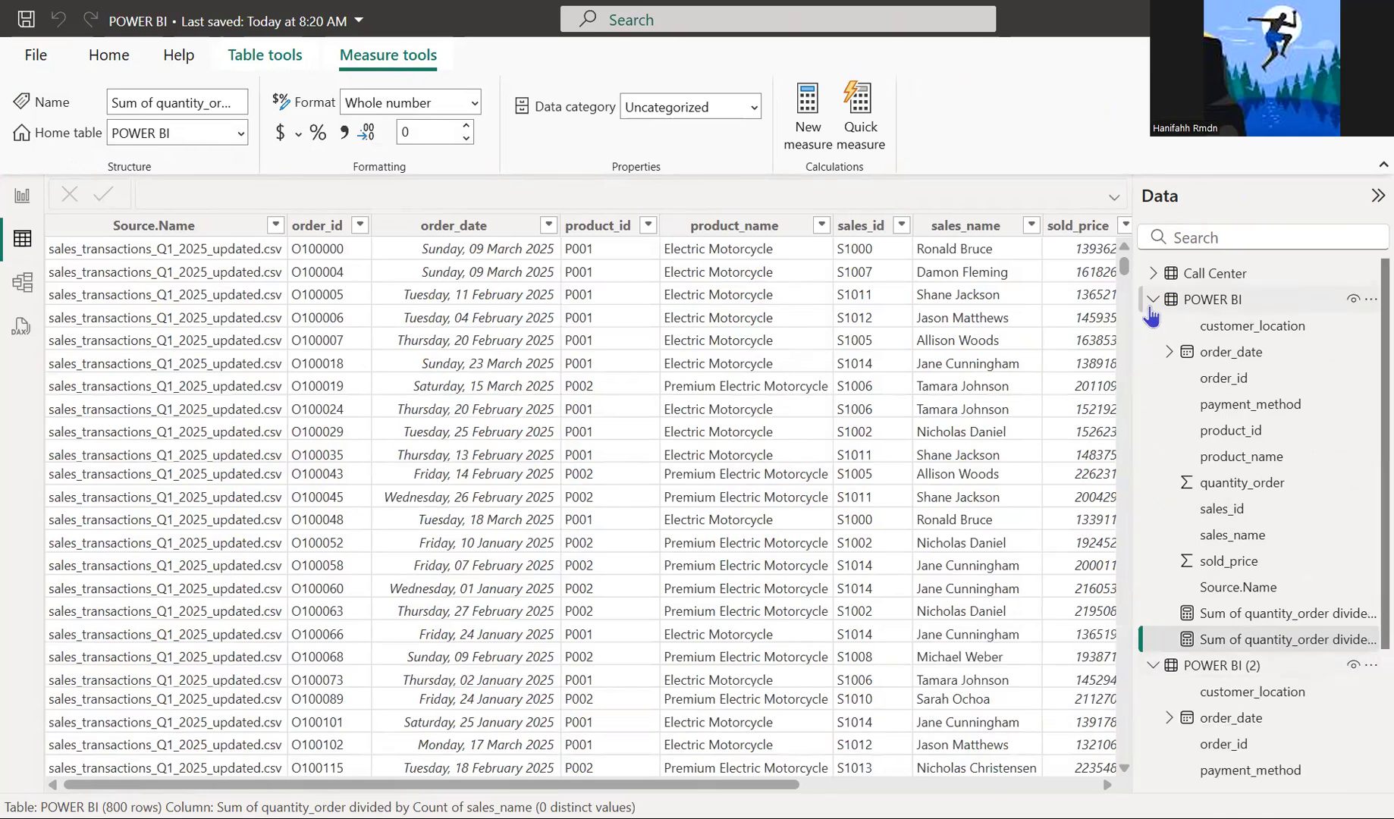
click(1153, 303)
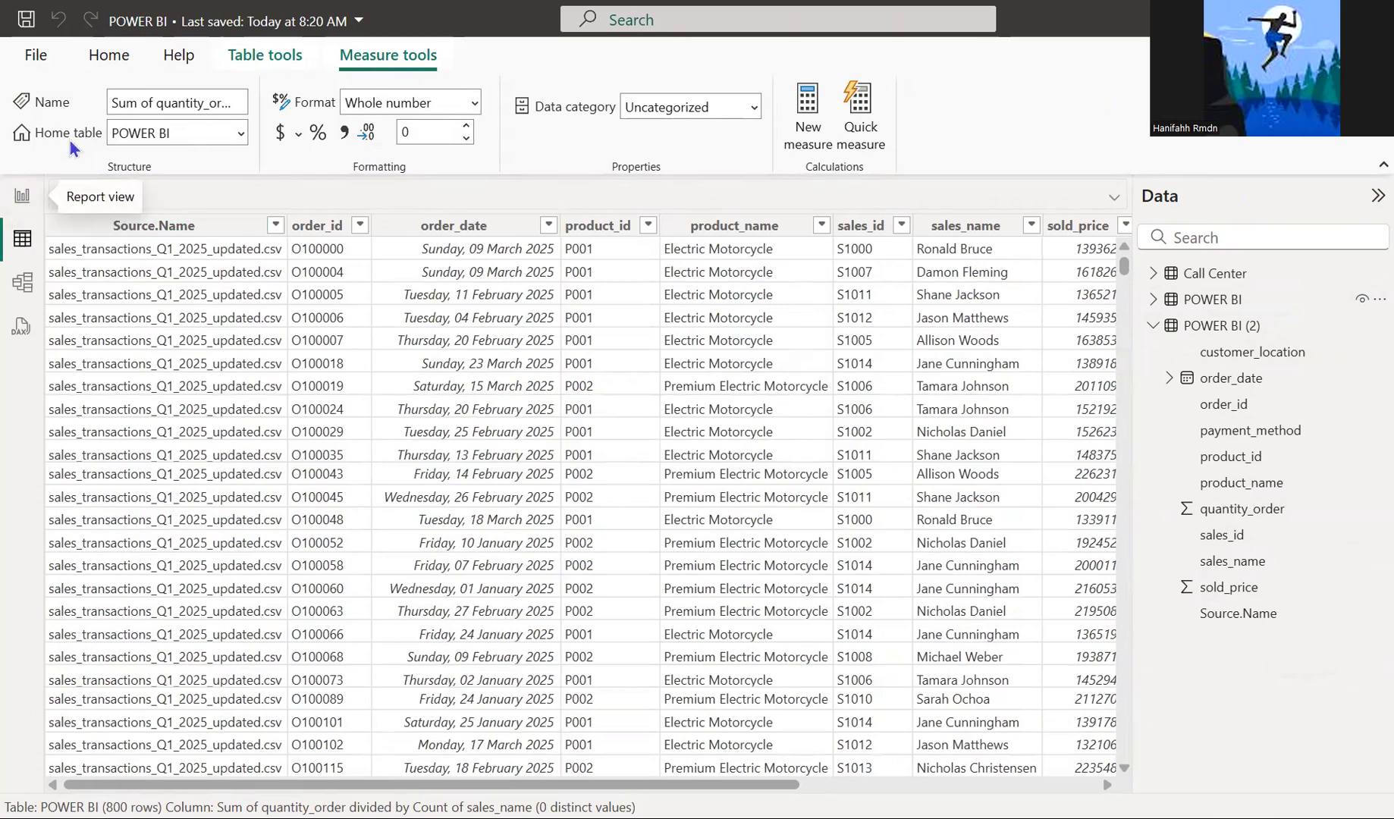
scroll(442, 529, down, 7)
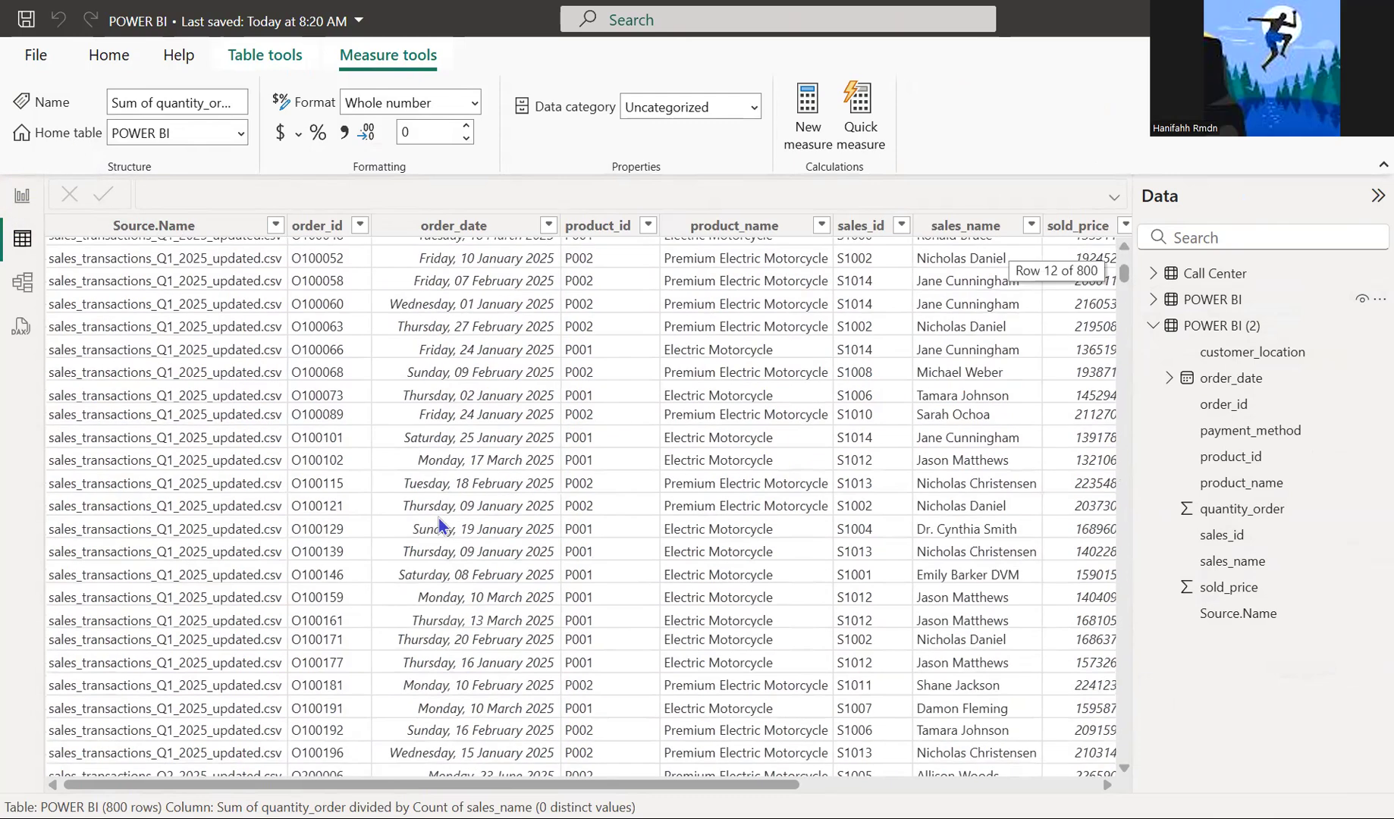
scroll(445, 527, up, 5)
scroll(282, 318, up, 2)
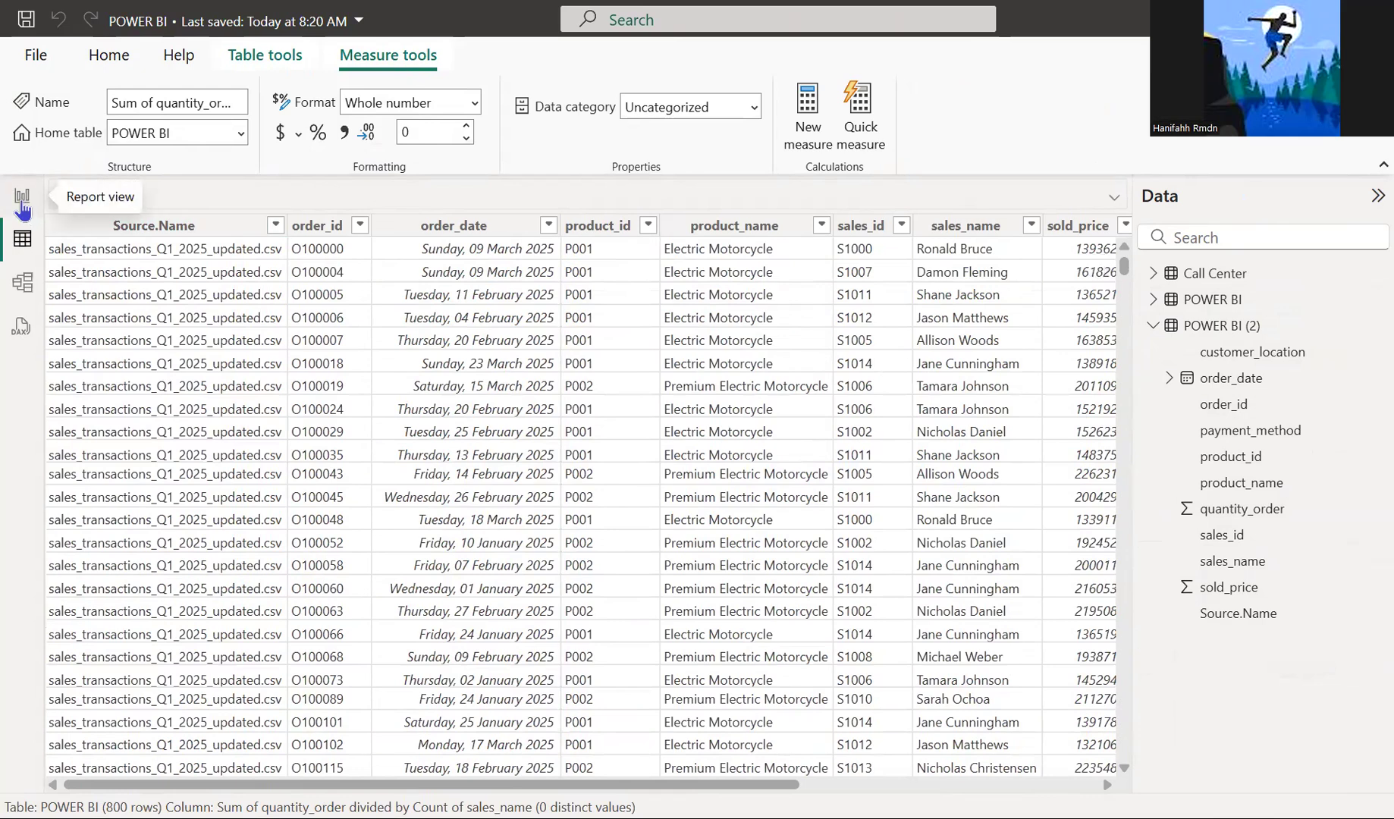
click(22, 195)
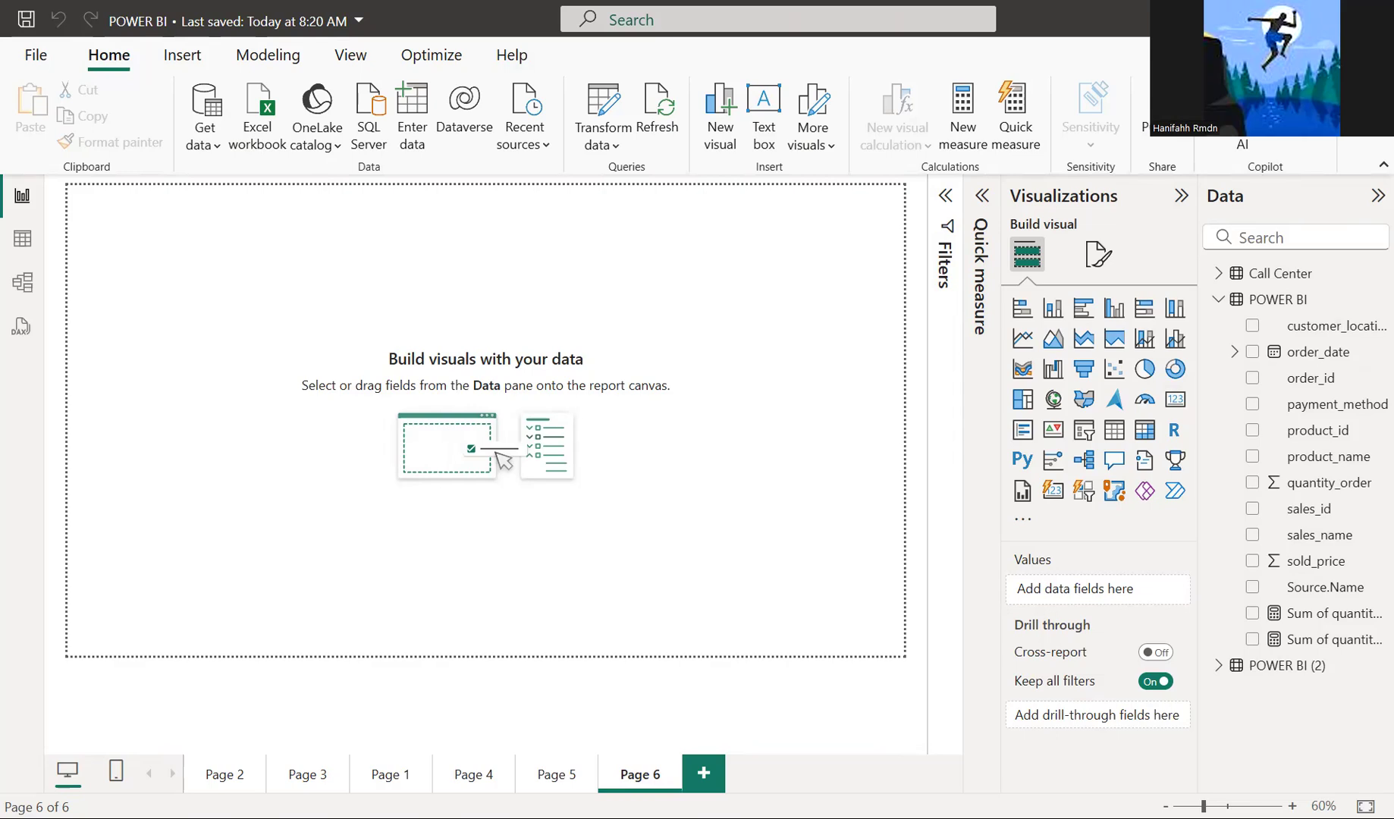
- Add a matrix on Page 6 with product_name as rows and the sum of quantity_order as values, and resize it to fit its data
click(1141, 431)
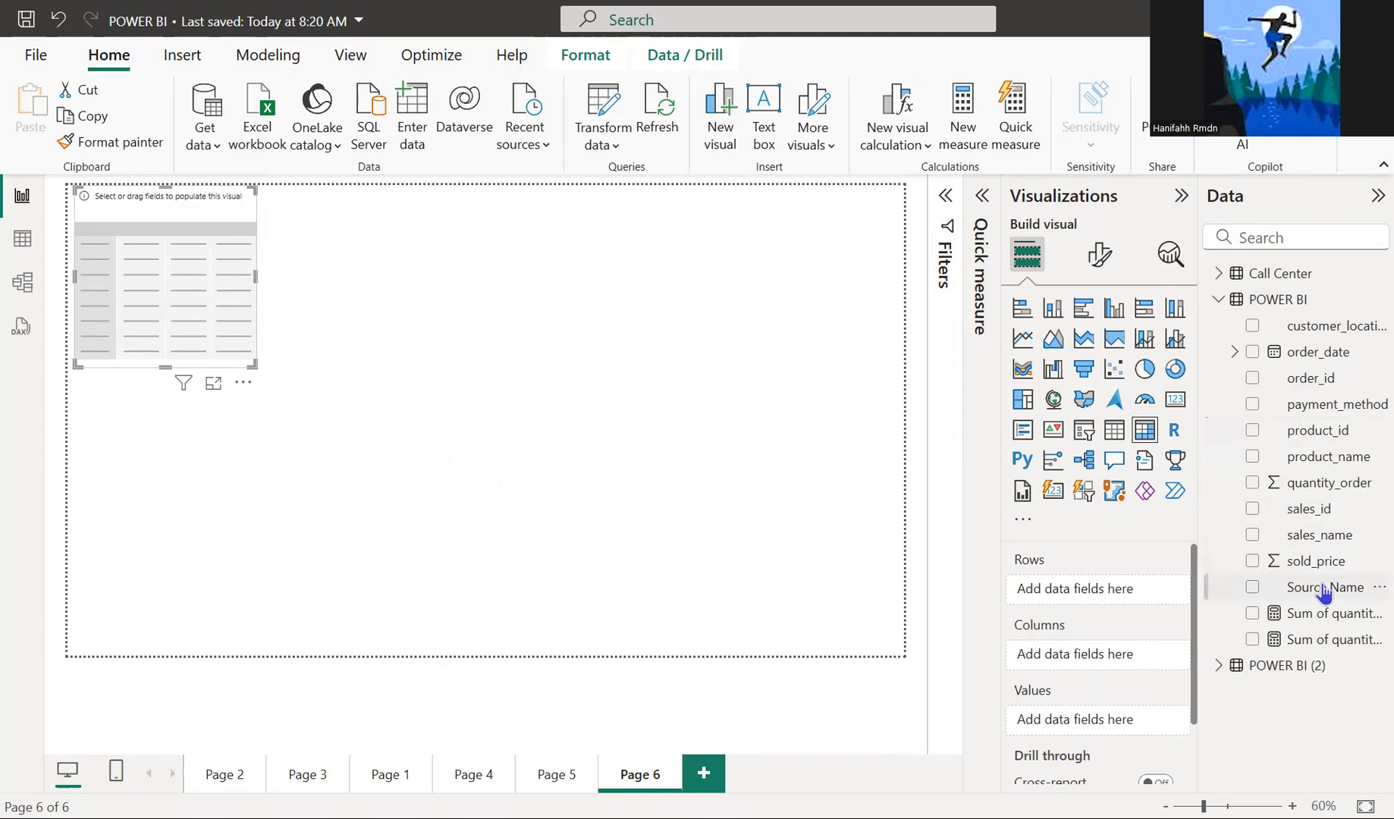
drag(1306, 489, 1095, 720)
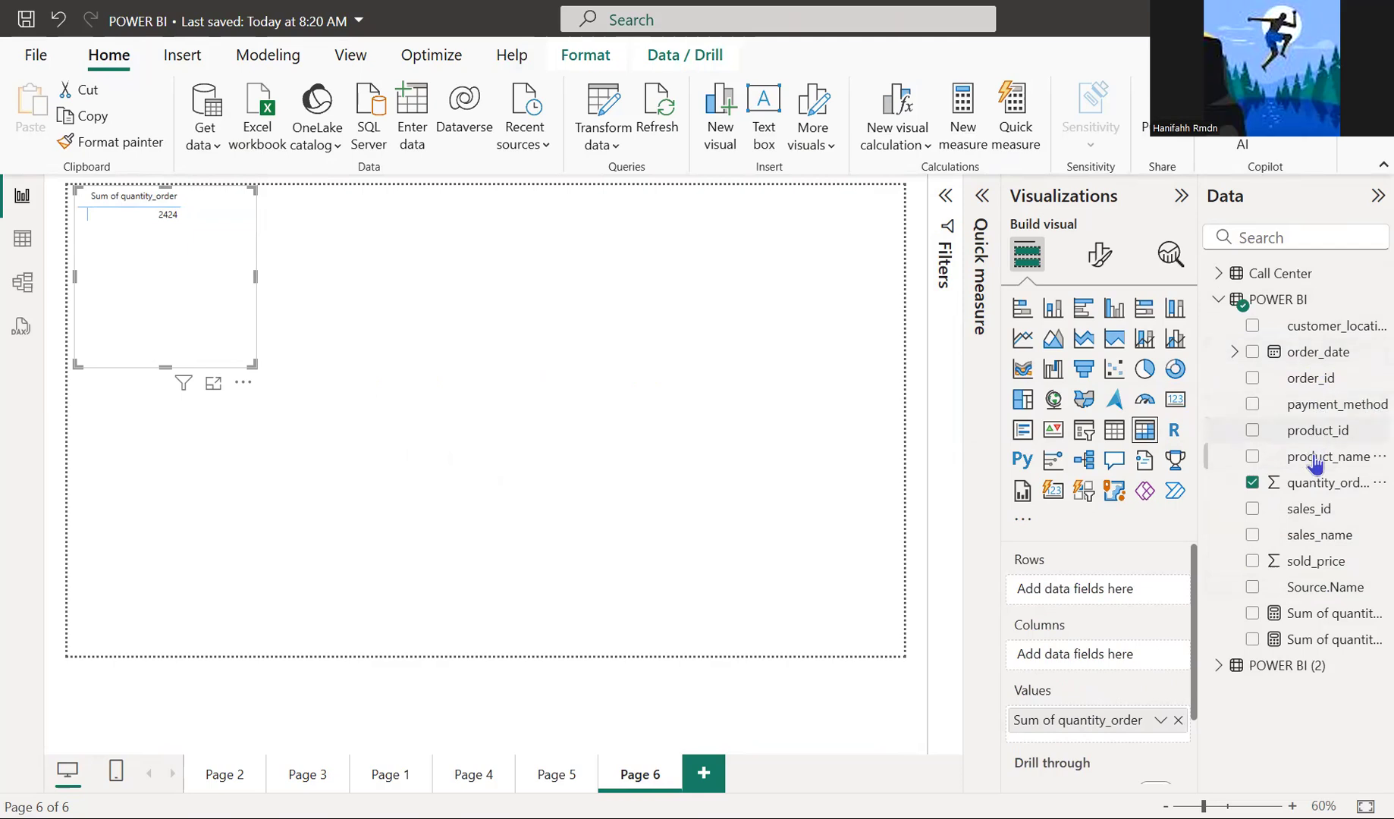
drag(1314, 470, 1112, 588)
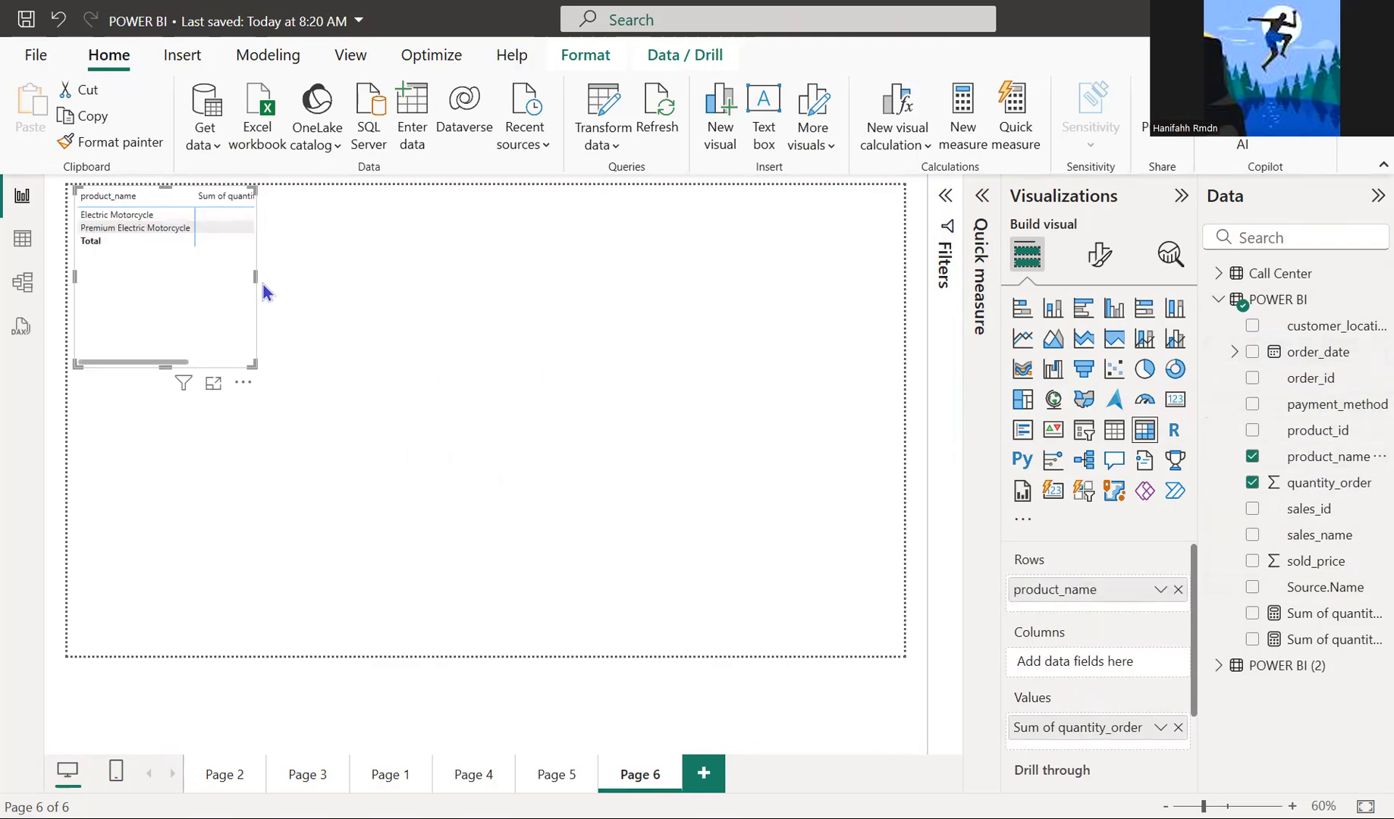
drag(254, 288, 358, 250)
drag(219, 363, 246, 282)
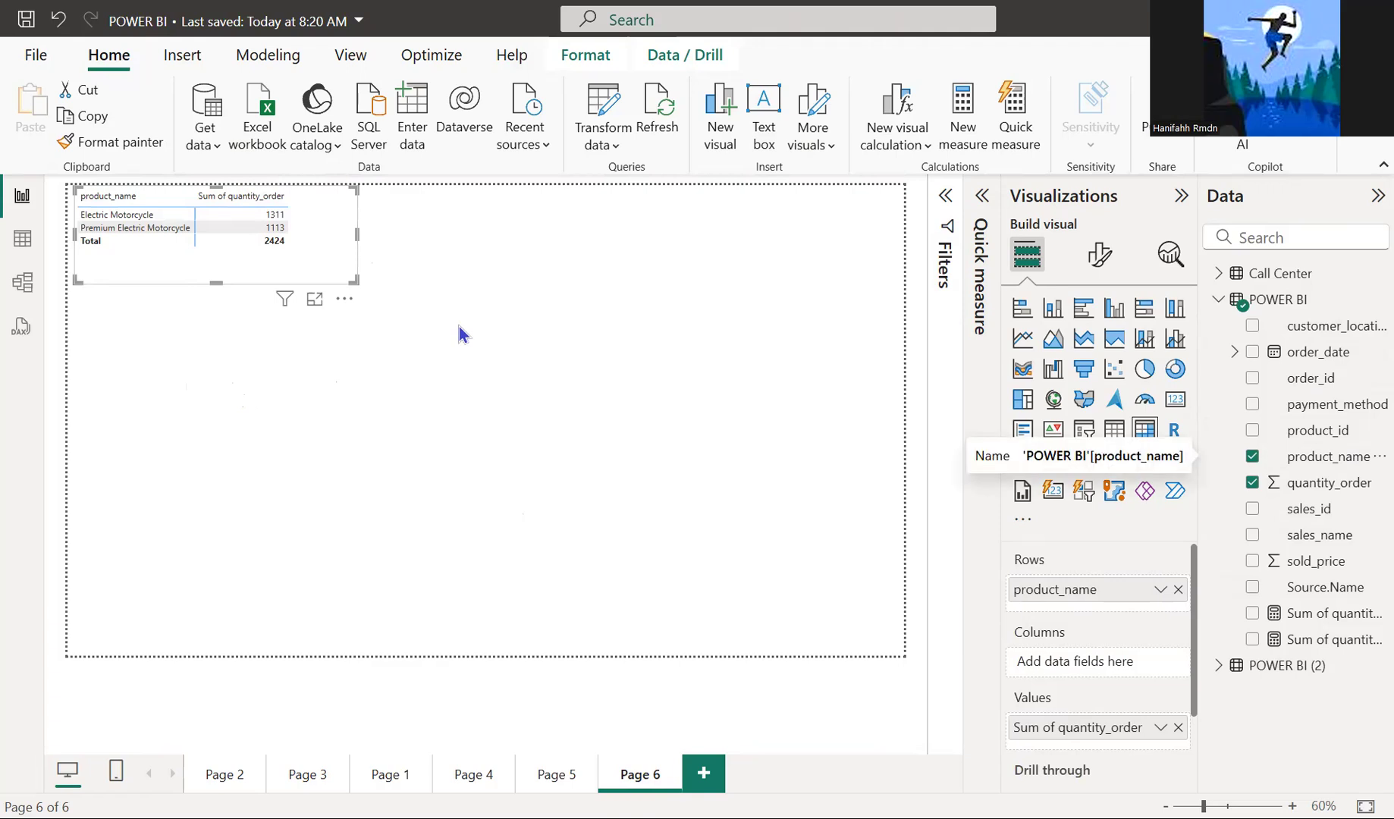
- Convert the matrix into a pie chart and enlarge it on the canvas
click(1145, 380)
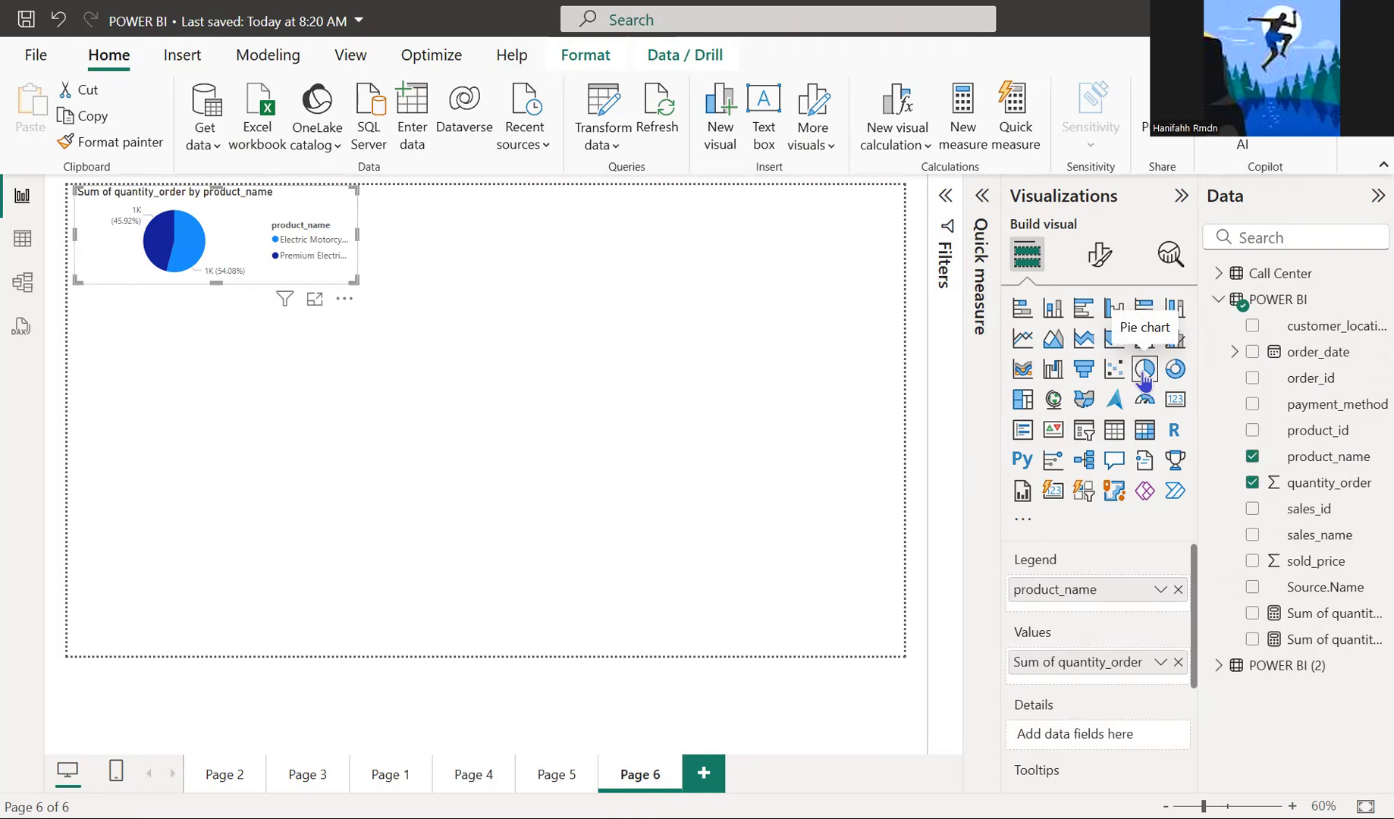
drag(356, 282, 448, 356)
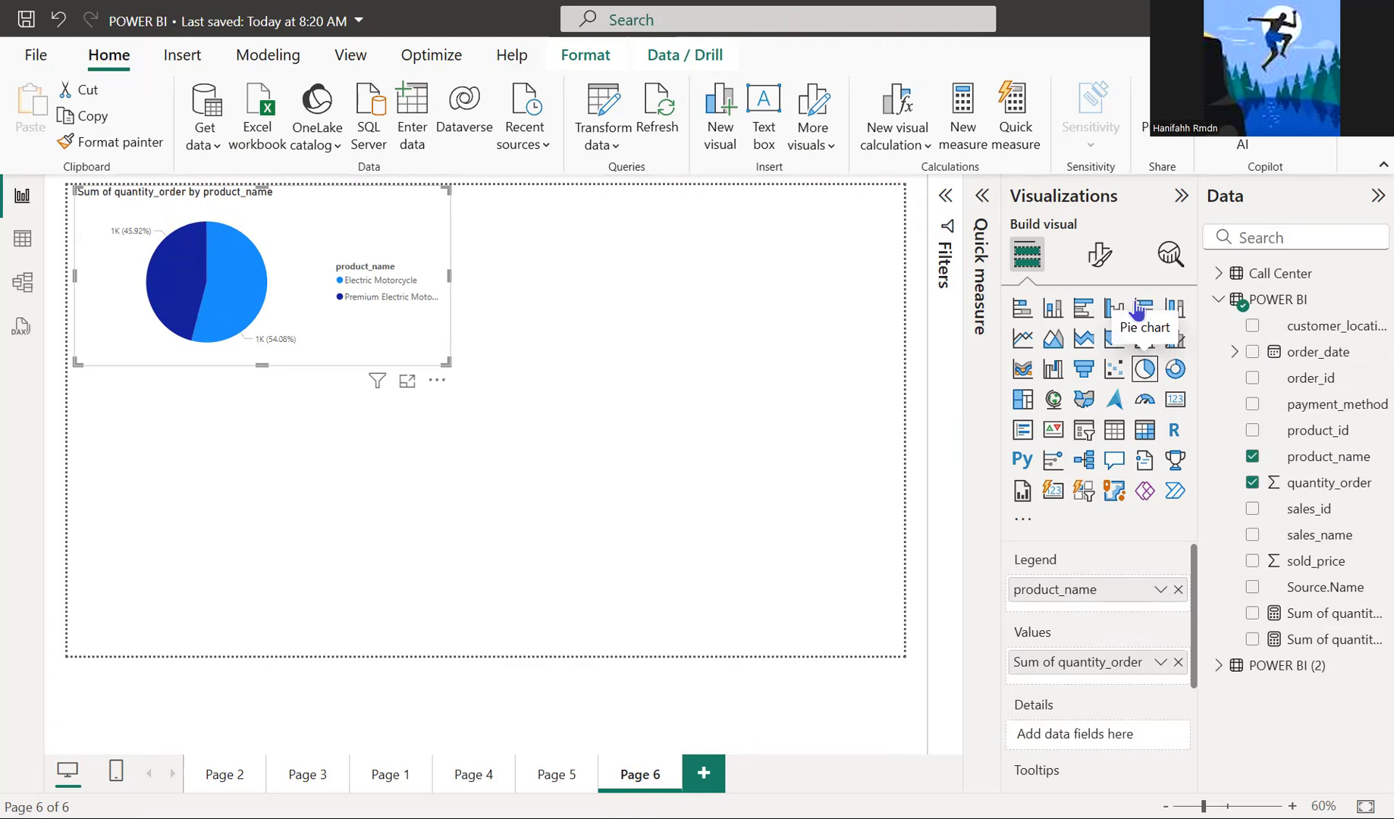
- Try a blue background on the pie chart, and set its background color to black
click(1101, 257)
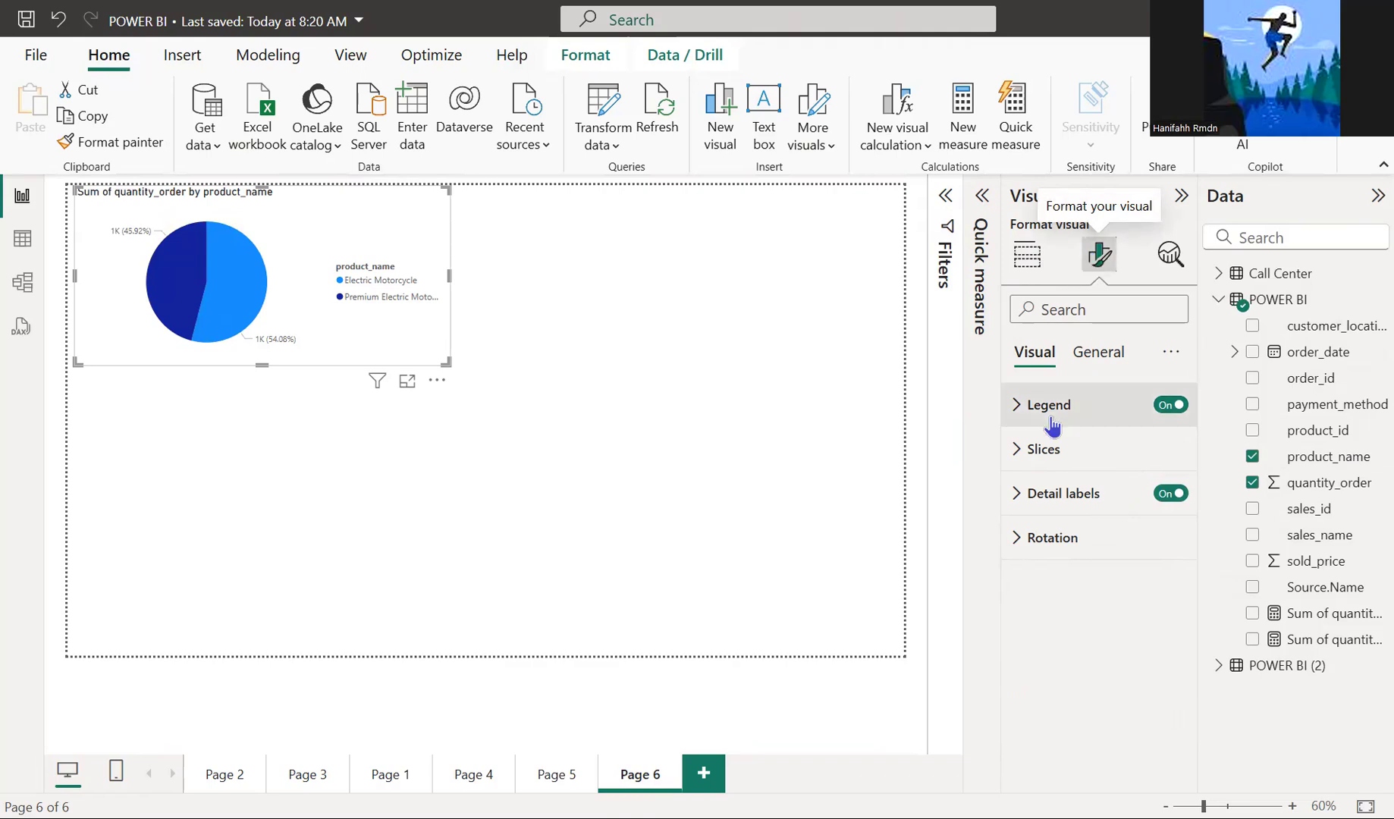
click(1090, 356)
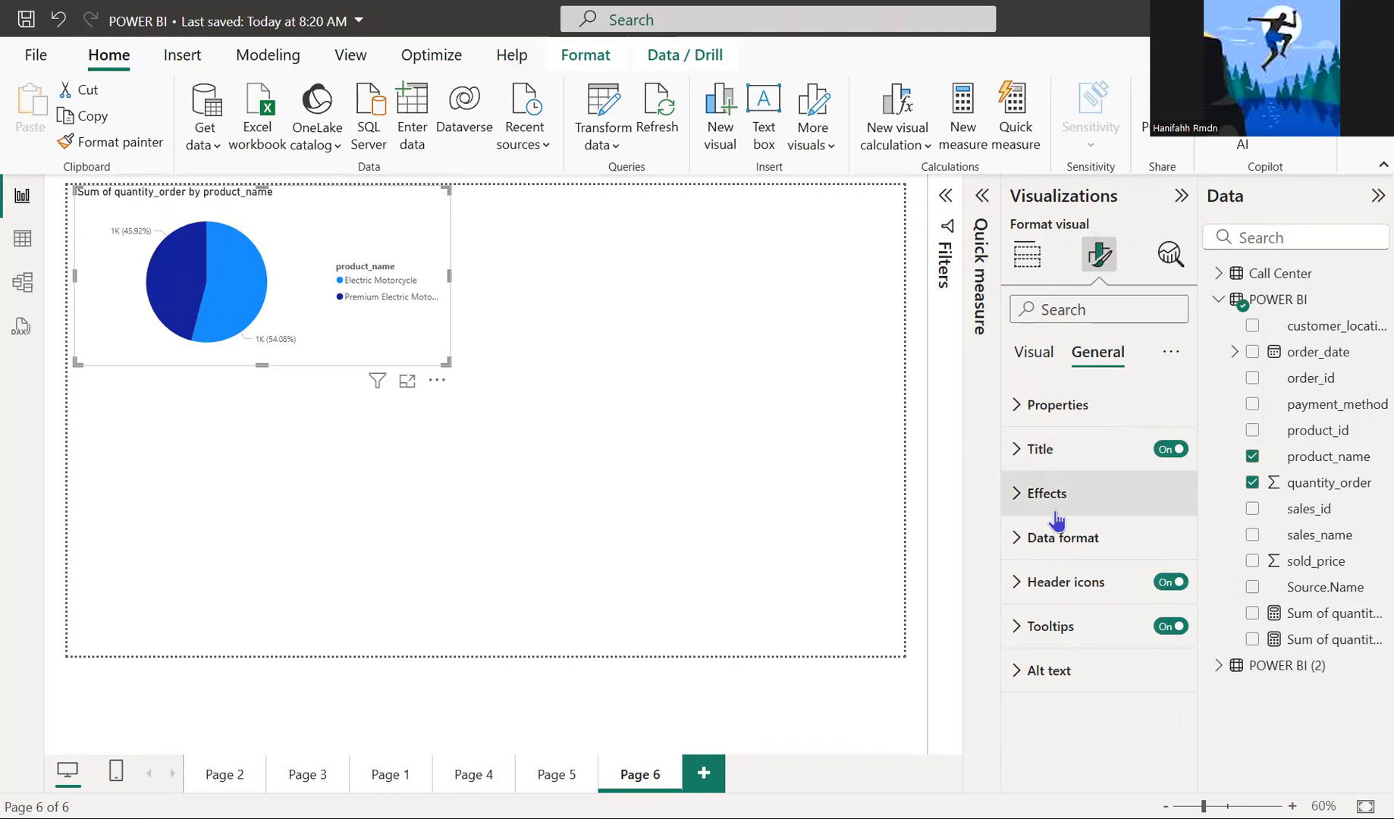
click(1056, 552)
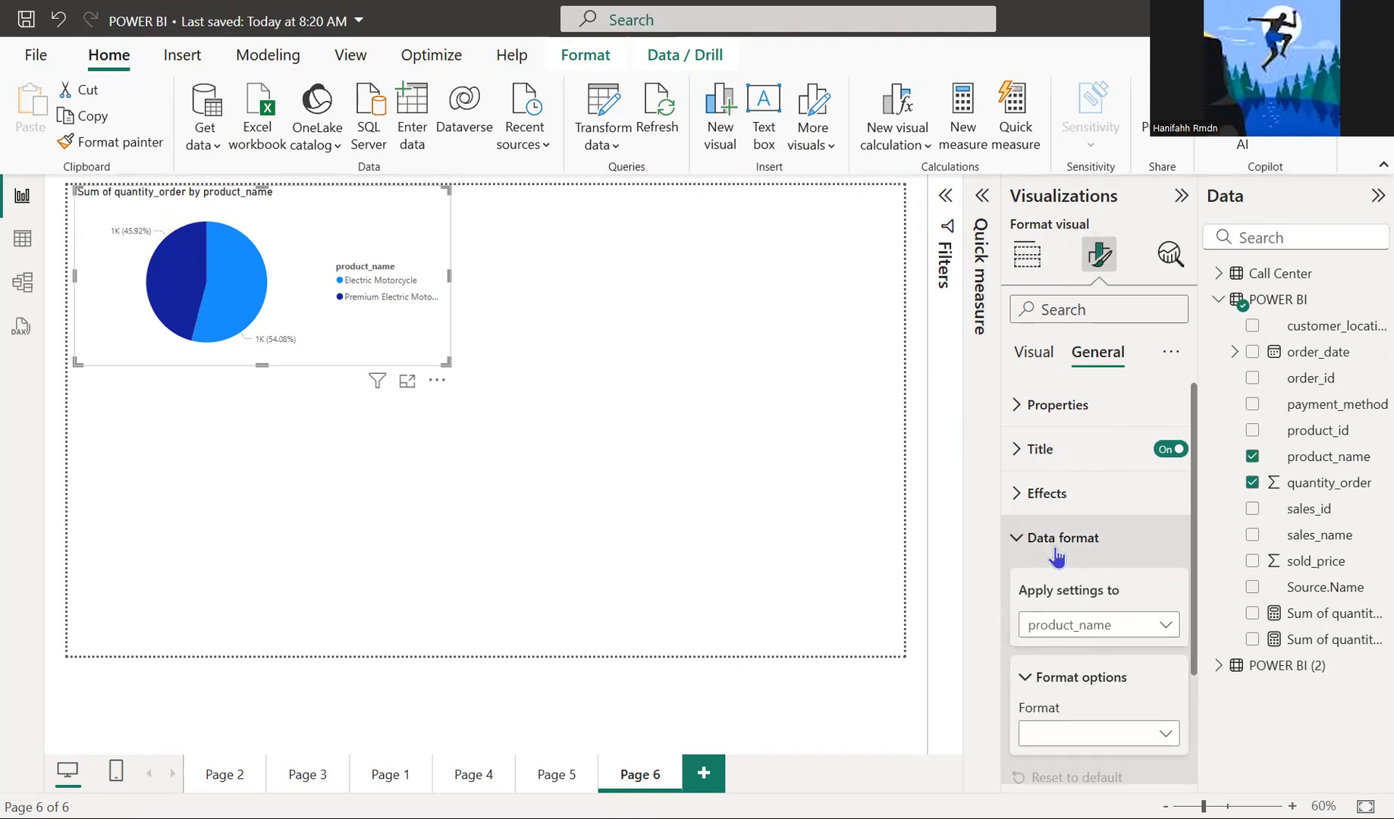
click(1068, 506)
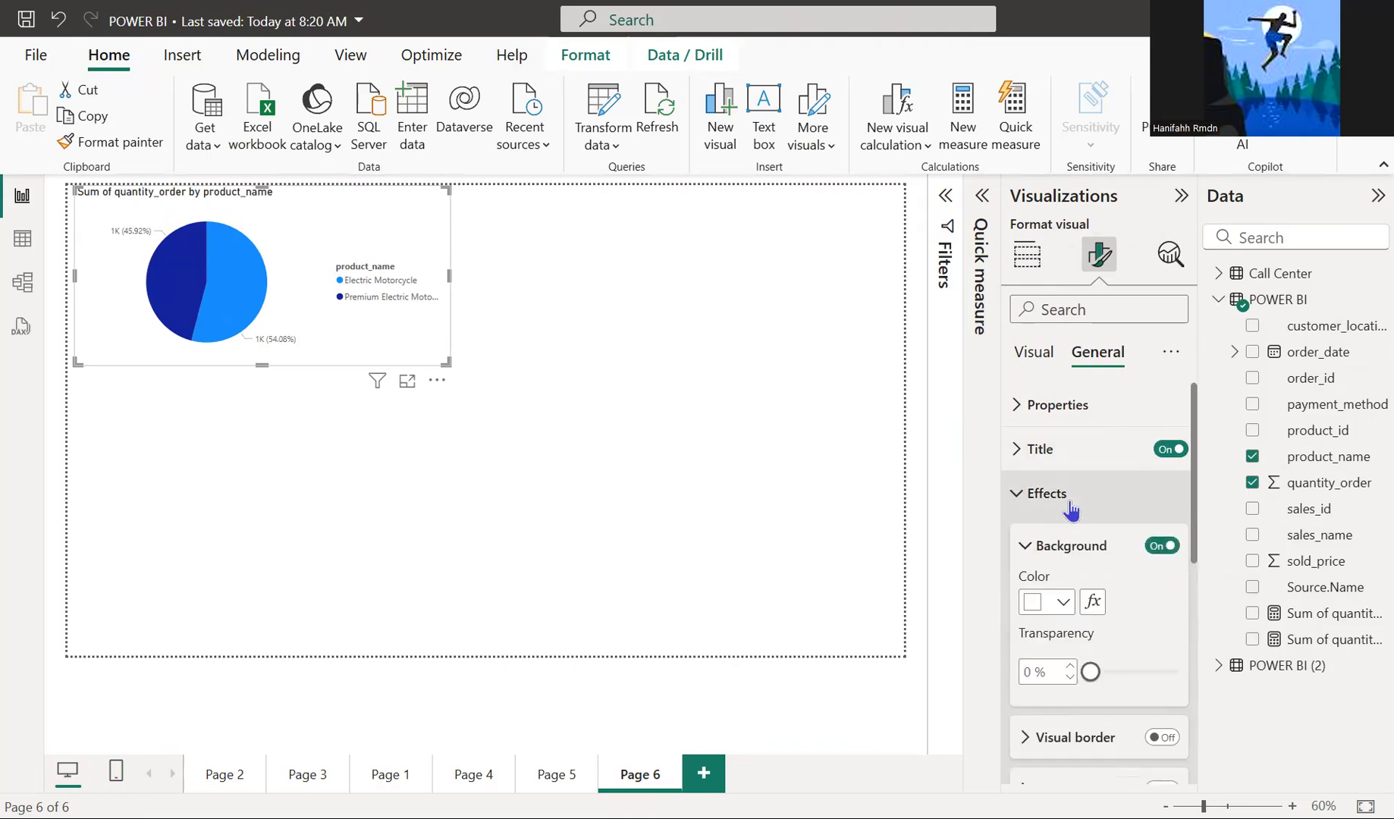
click(1052, 601)
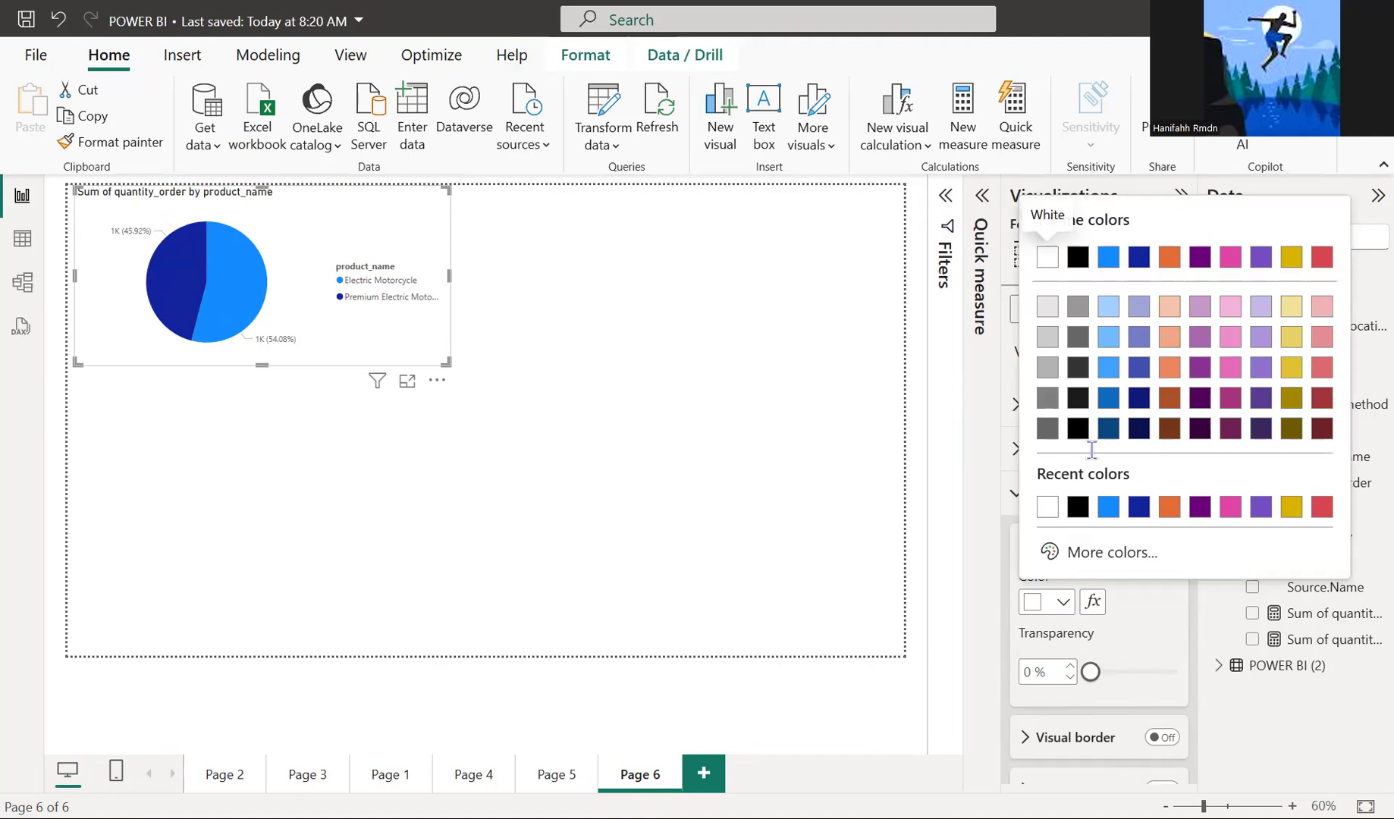
click(1107, 260)
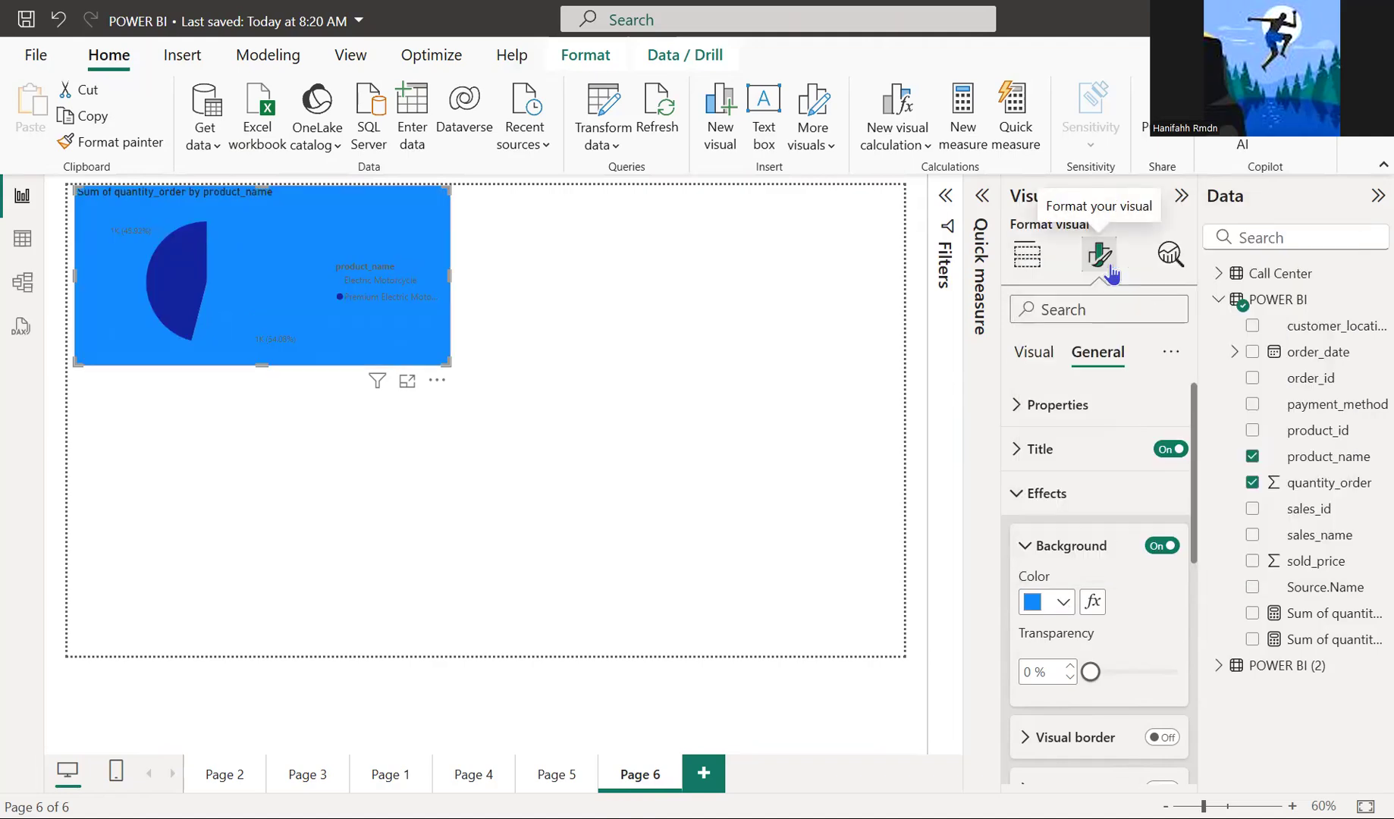
click(1062, 603)
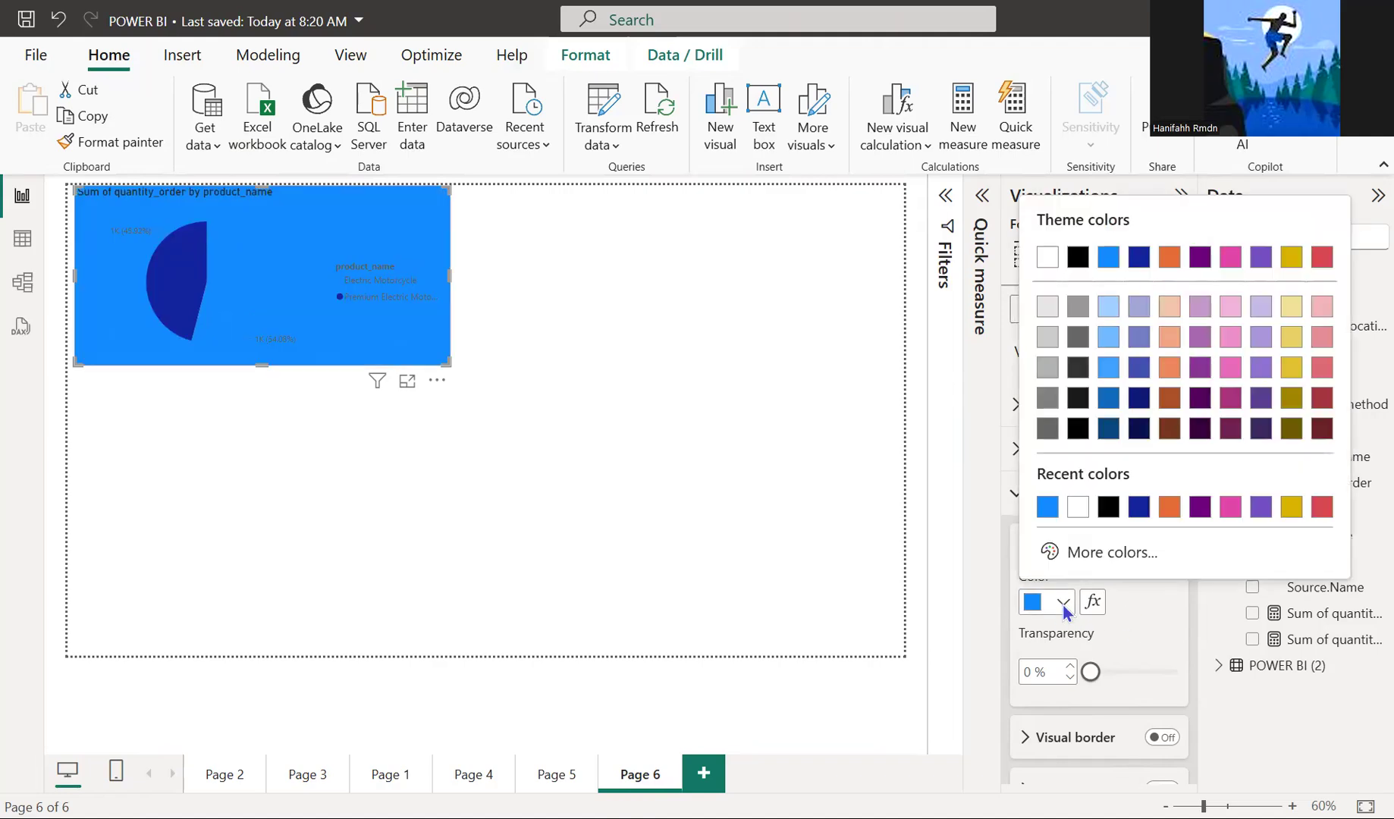
click(1077, 429)
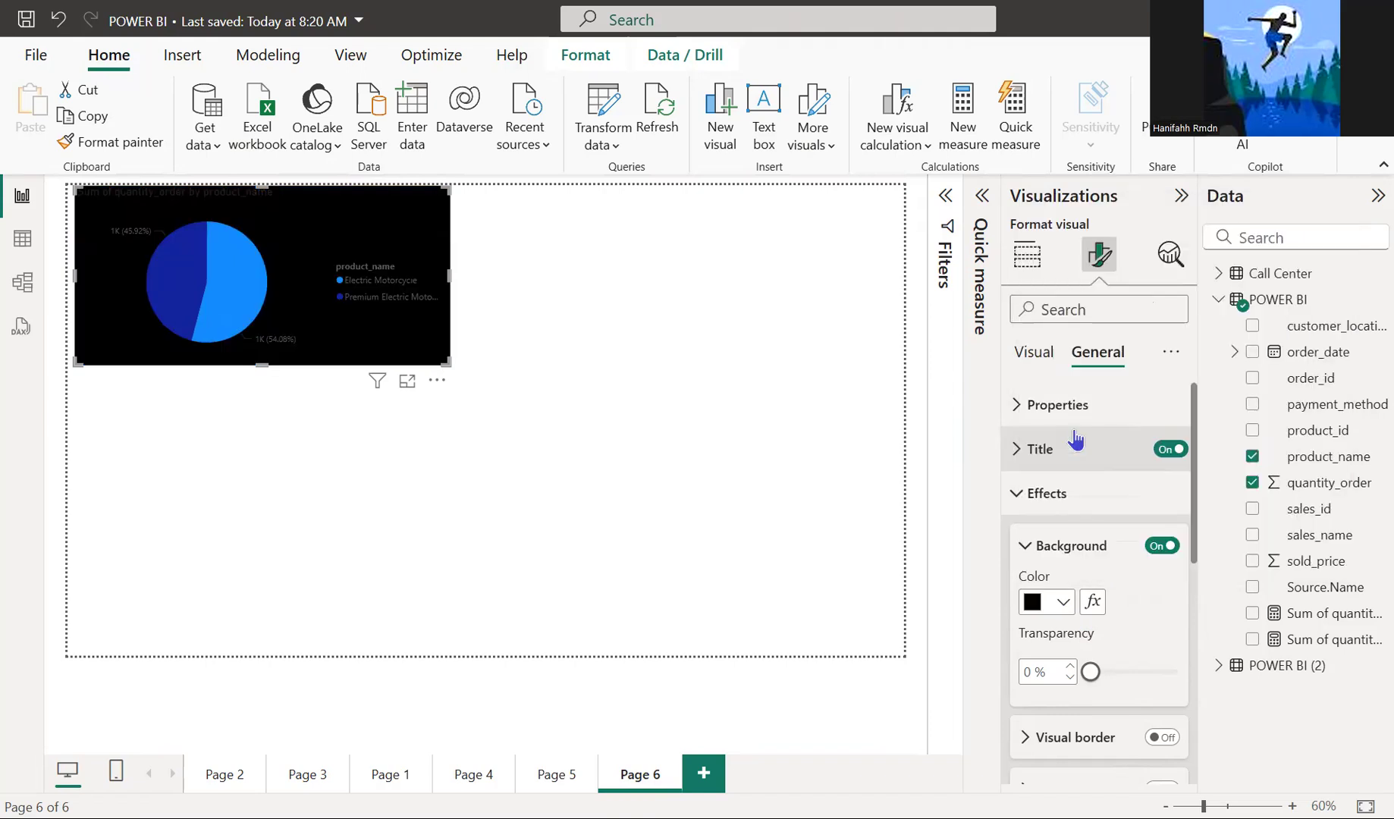
- Set the pie chart's background color to white
click(1069, 604)
click(1044, 260)
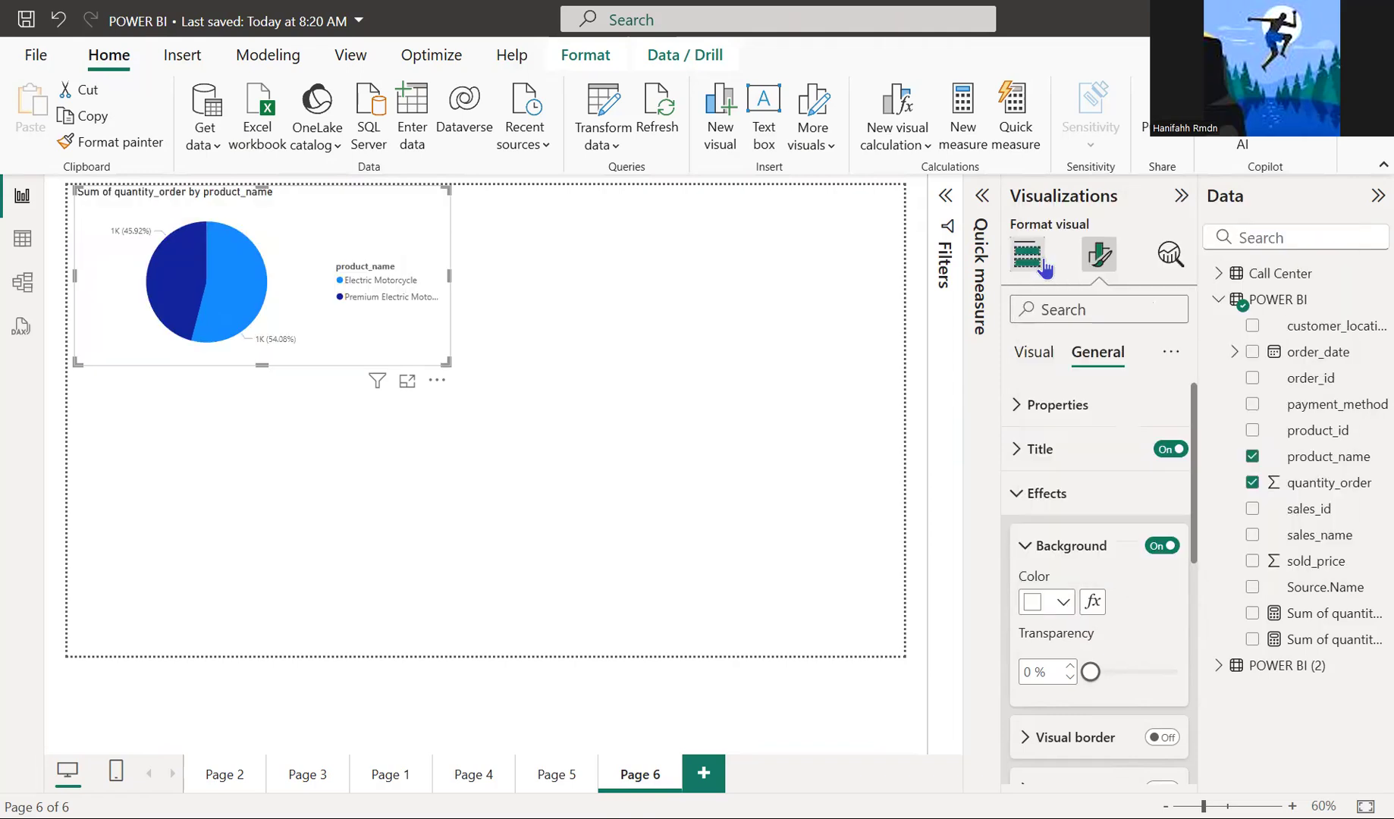
drag(1090, 672, 1077, 710)
scroll(1072, 707, down, 1)
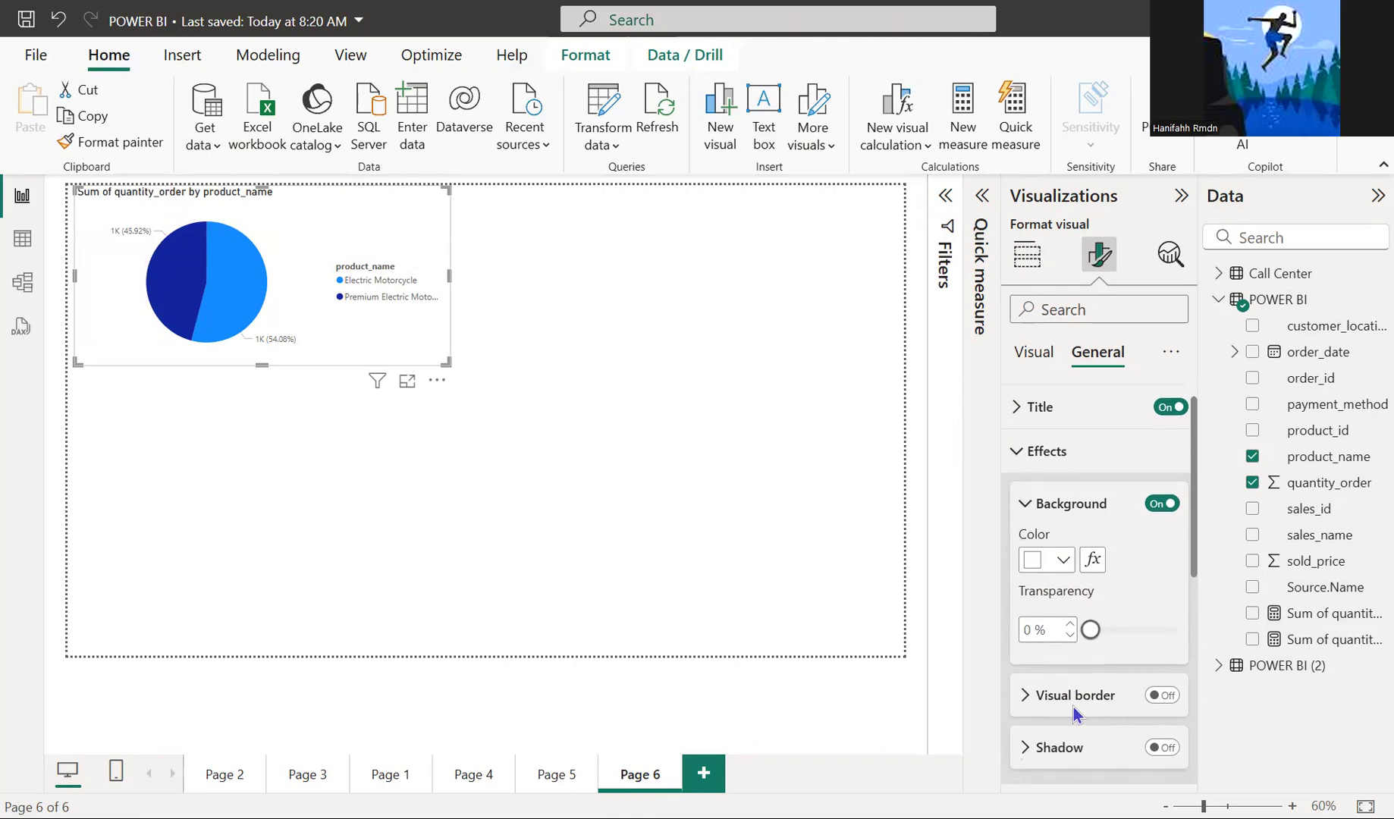
- Try a visual border around the pie chart
scroll(1072, 707, down, 2)
click(1164, 600)
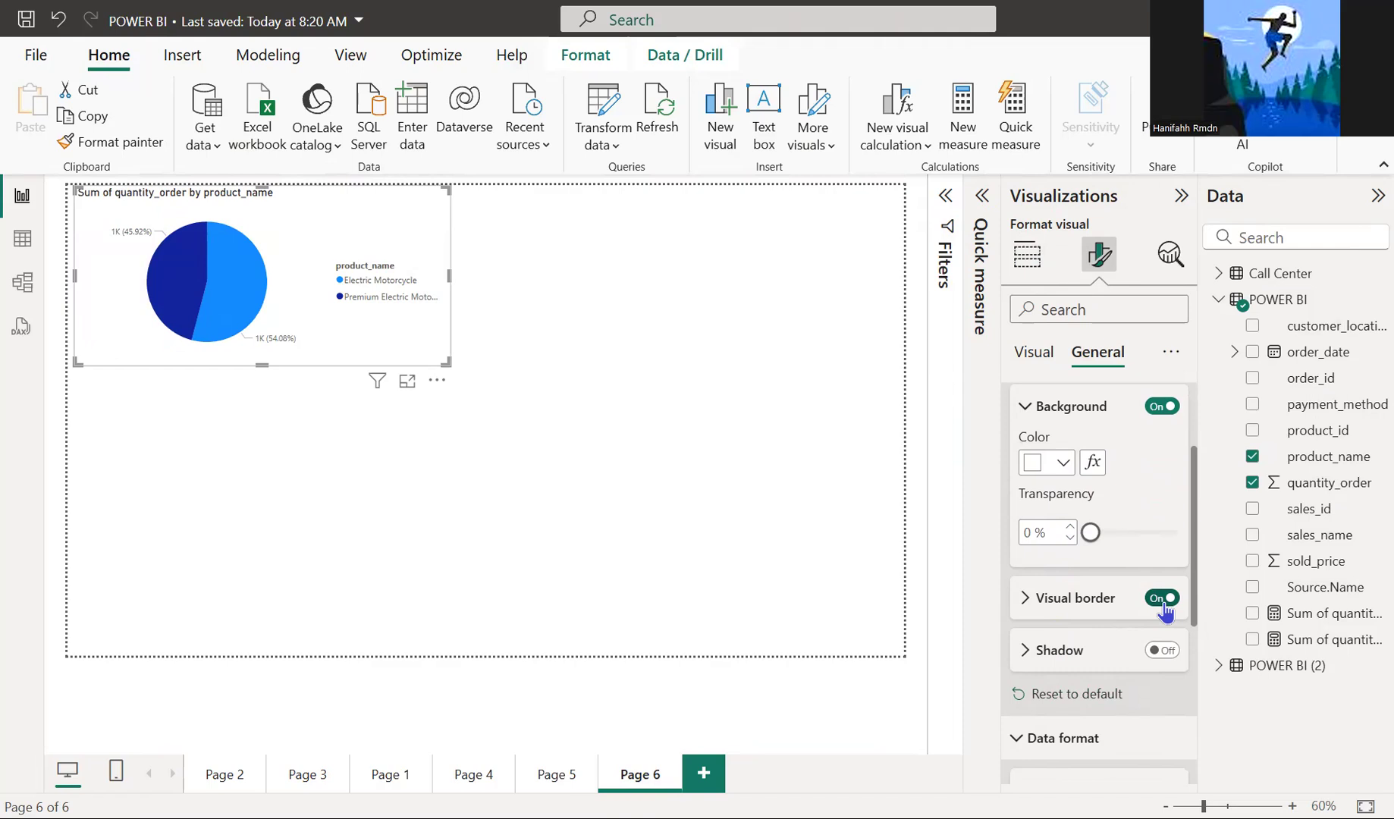
click(1164, 599)
scroll(1116, 669, down, 3)
scroll(1116, 668, up, 5)
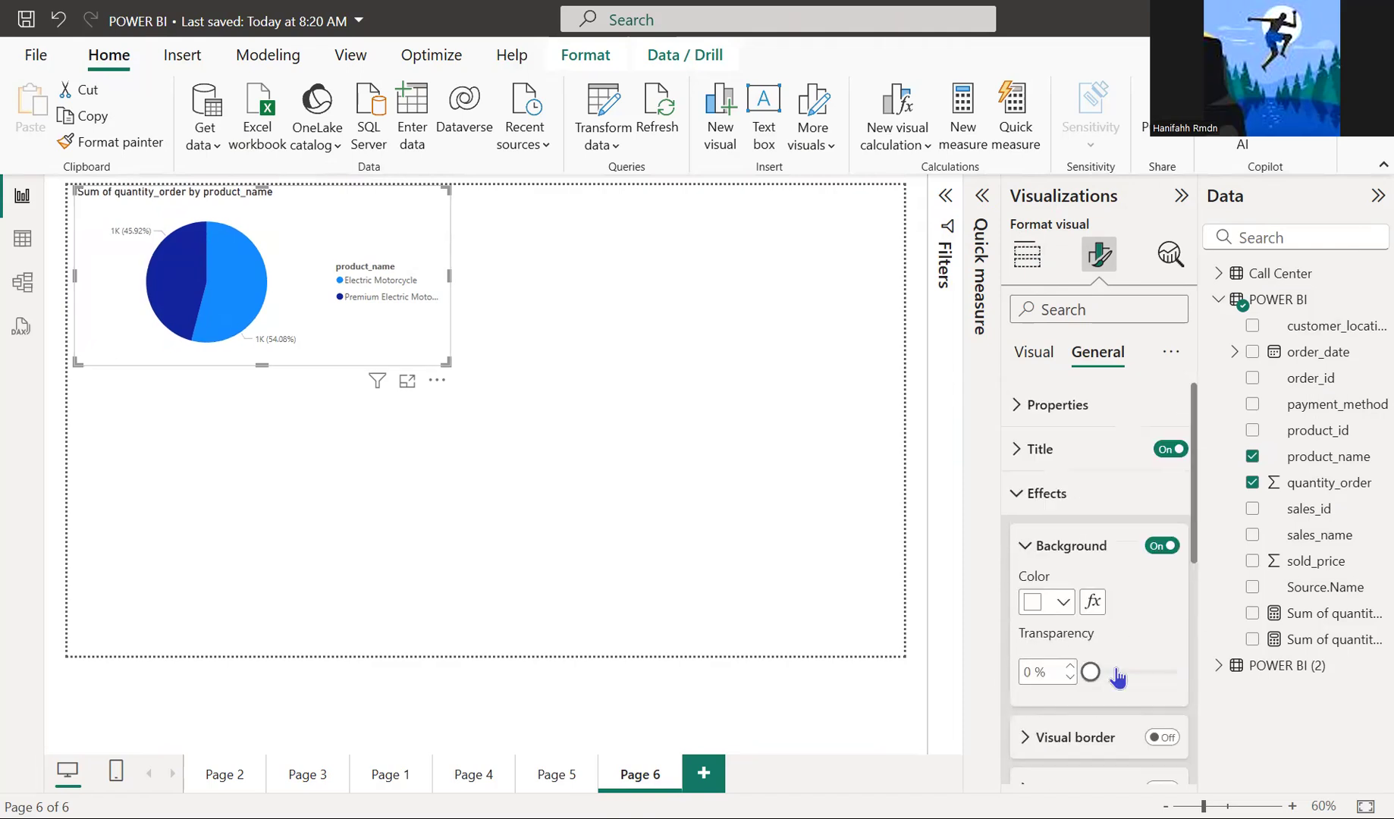
- Review the pie chart's legend options, and set the Electric Motorcycle slice color to pink
click(1043, 365)
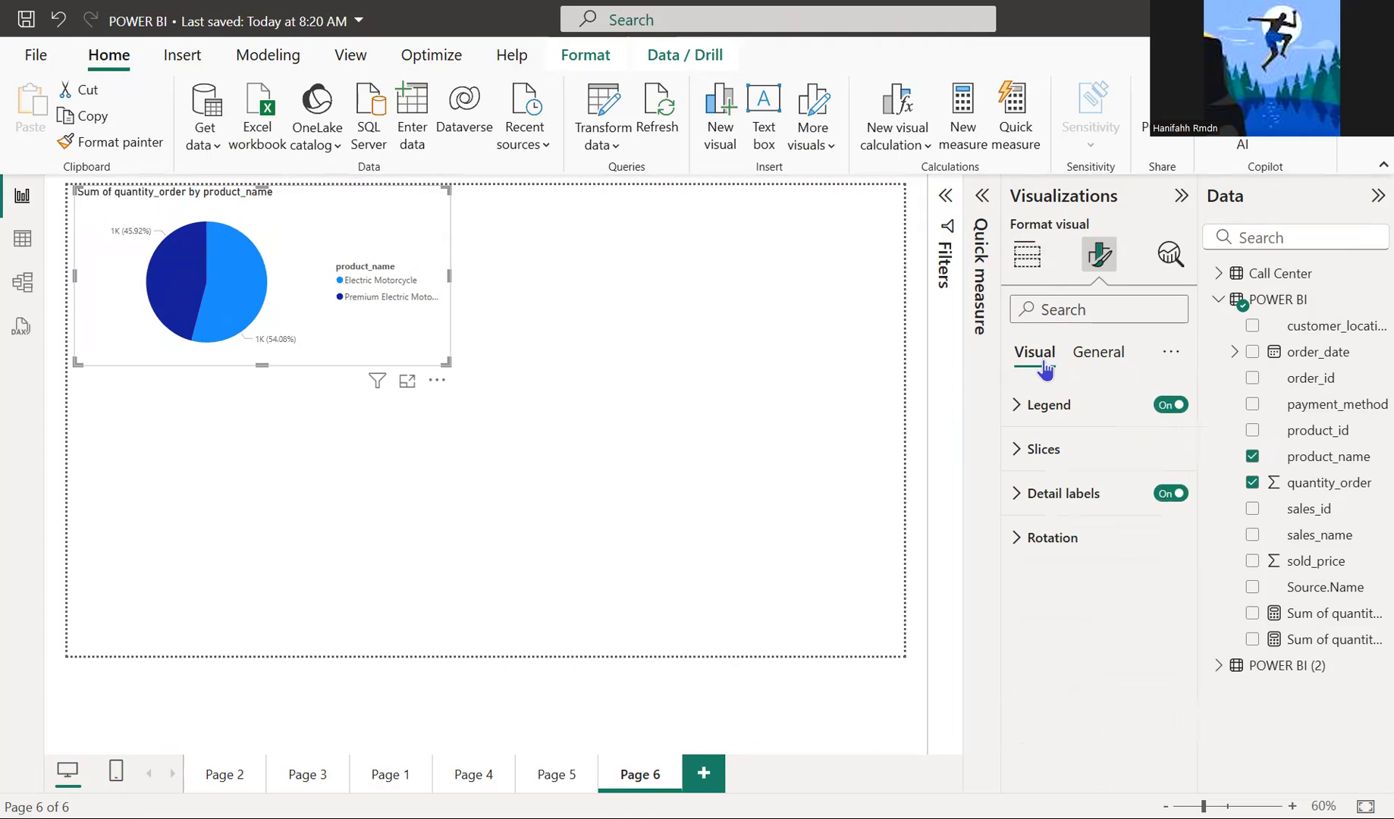
click(1055, 408)
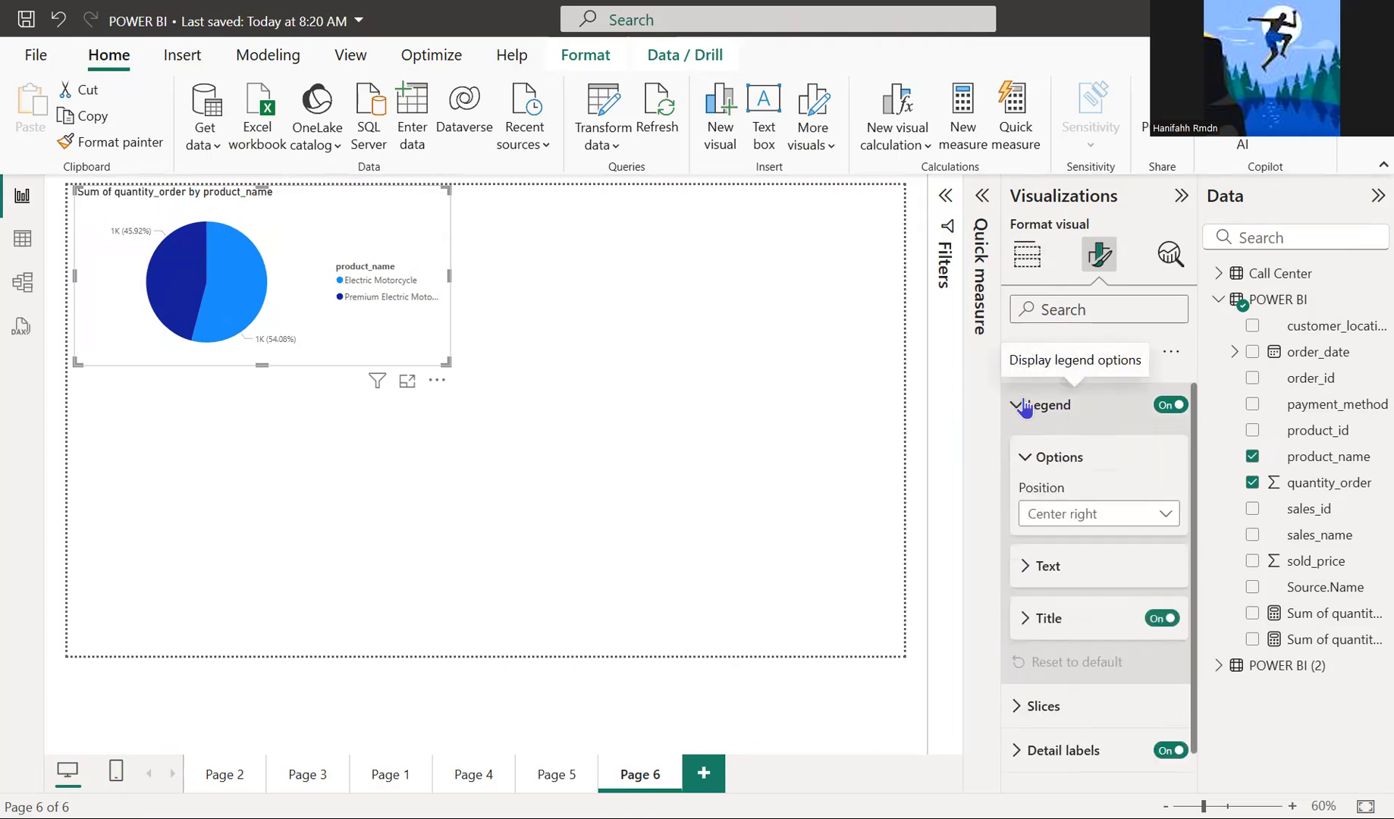
click(1025, 406)
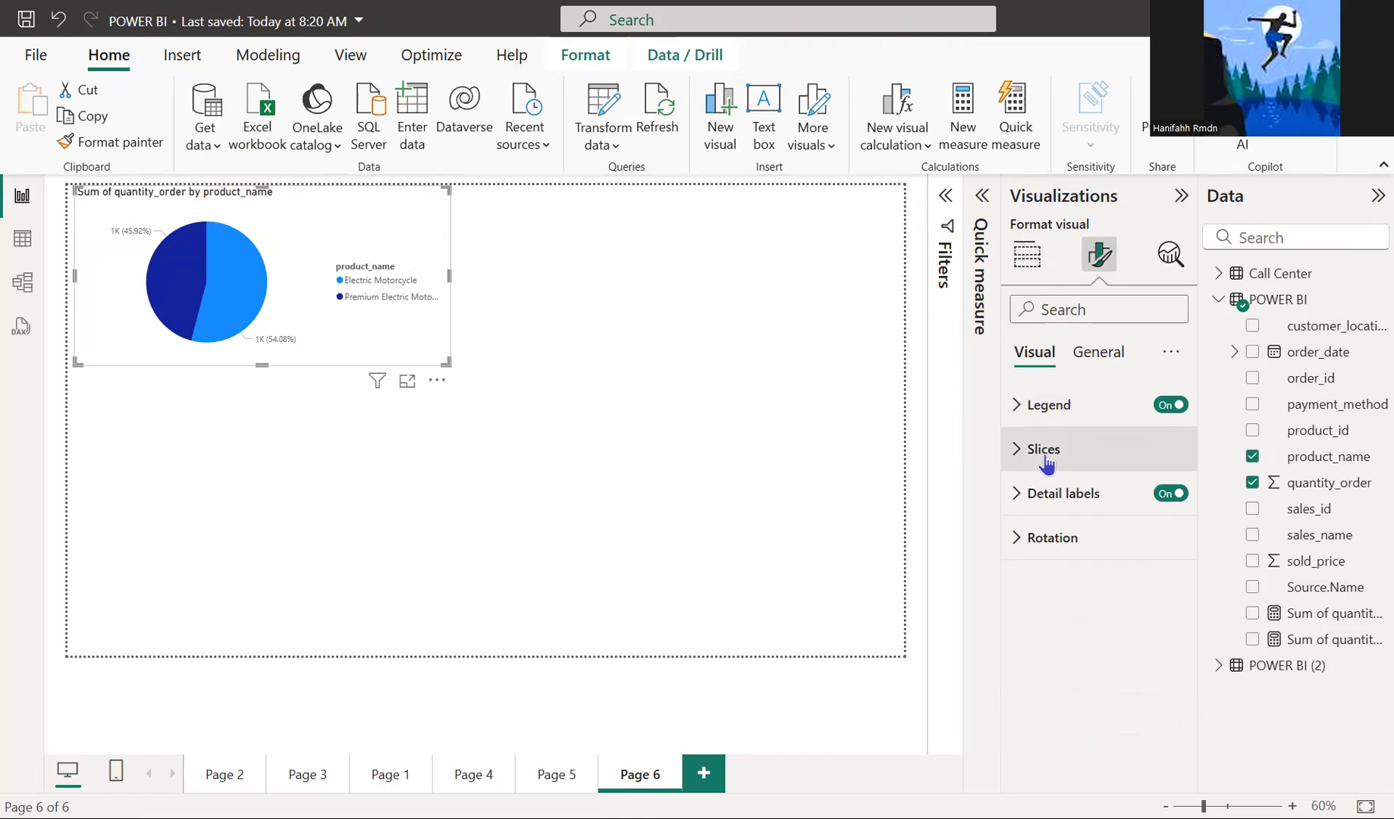
click(1044, 455)
click(1062, 559)
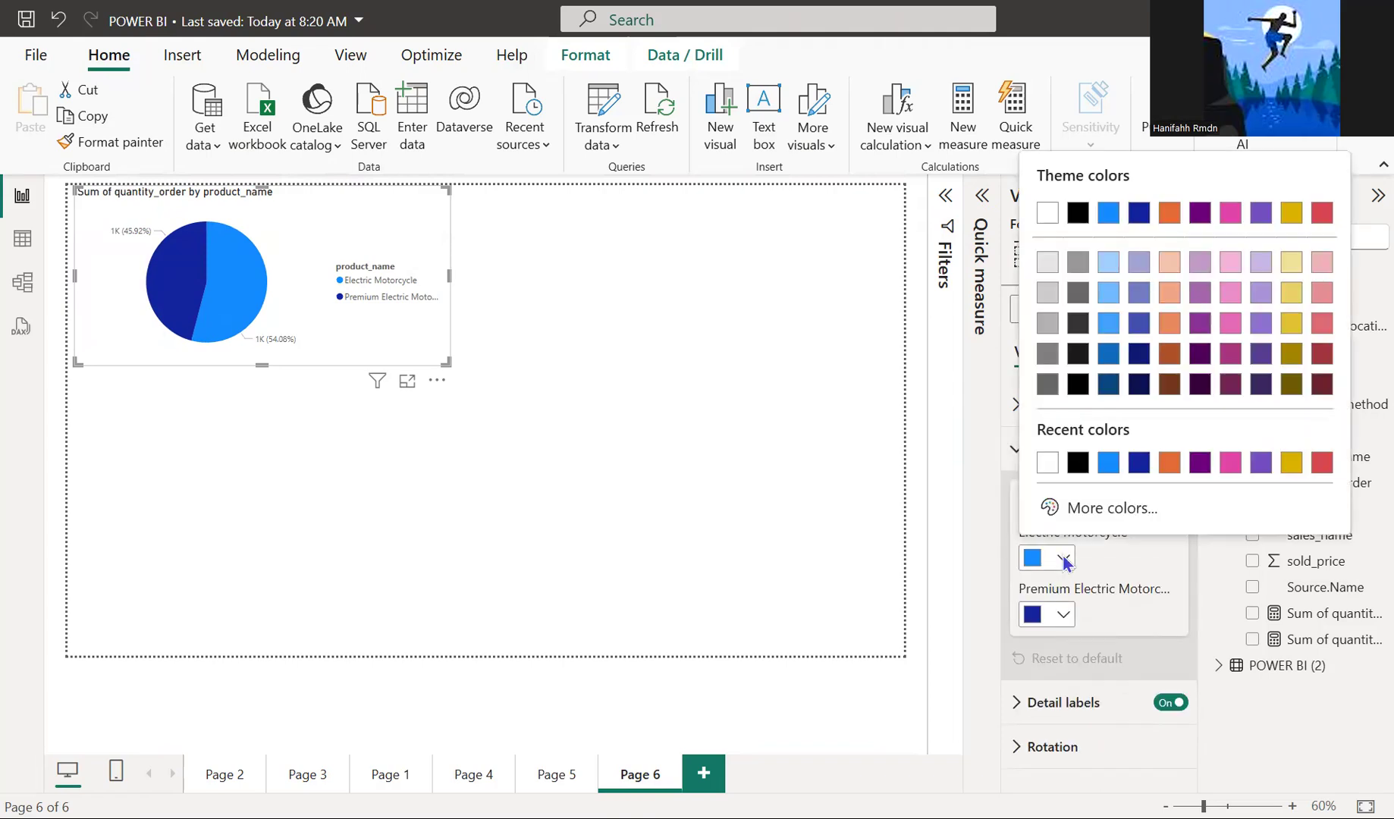
click(1228, 223)
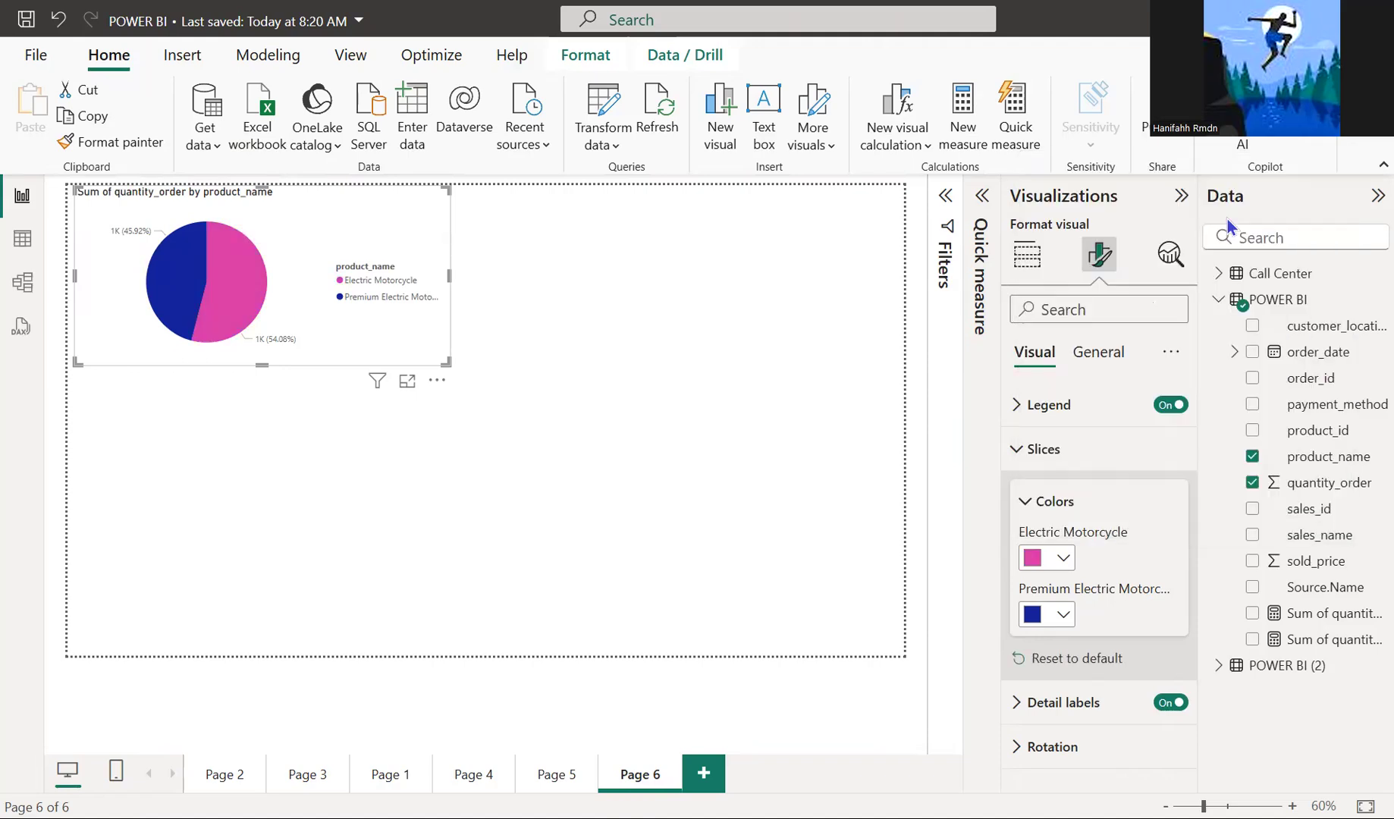
- Try a yellow color on the pie chart's premium electric motorcycle slice, and set it to dark blue
click(1063, 618)
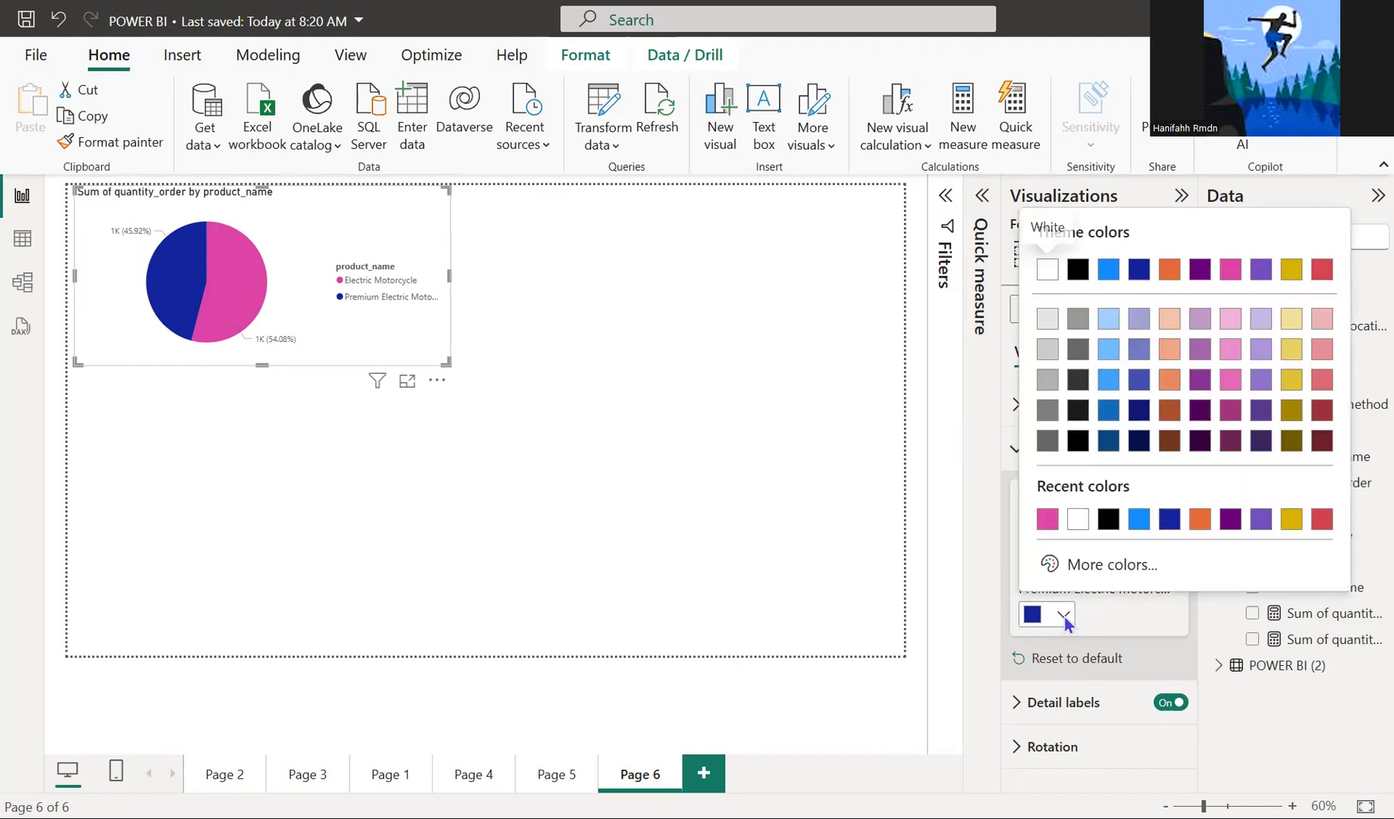
click(1289, 280)
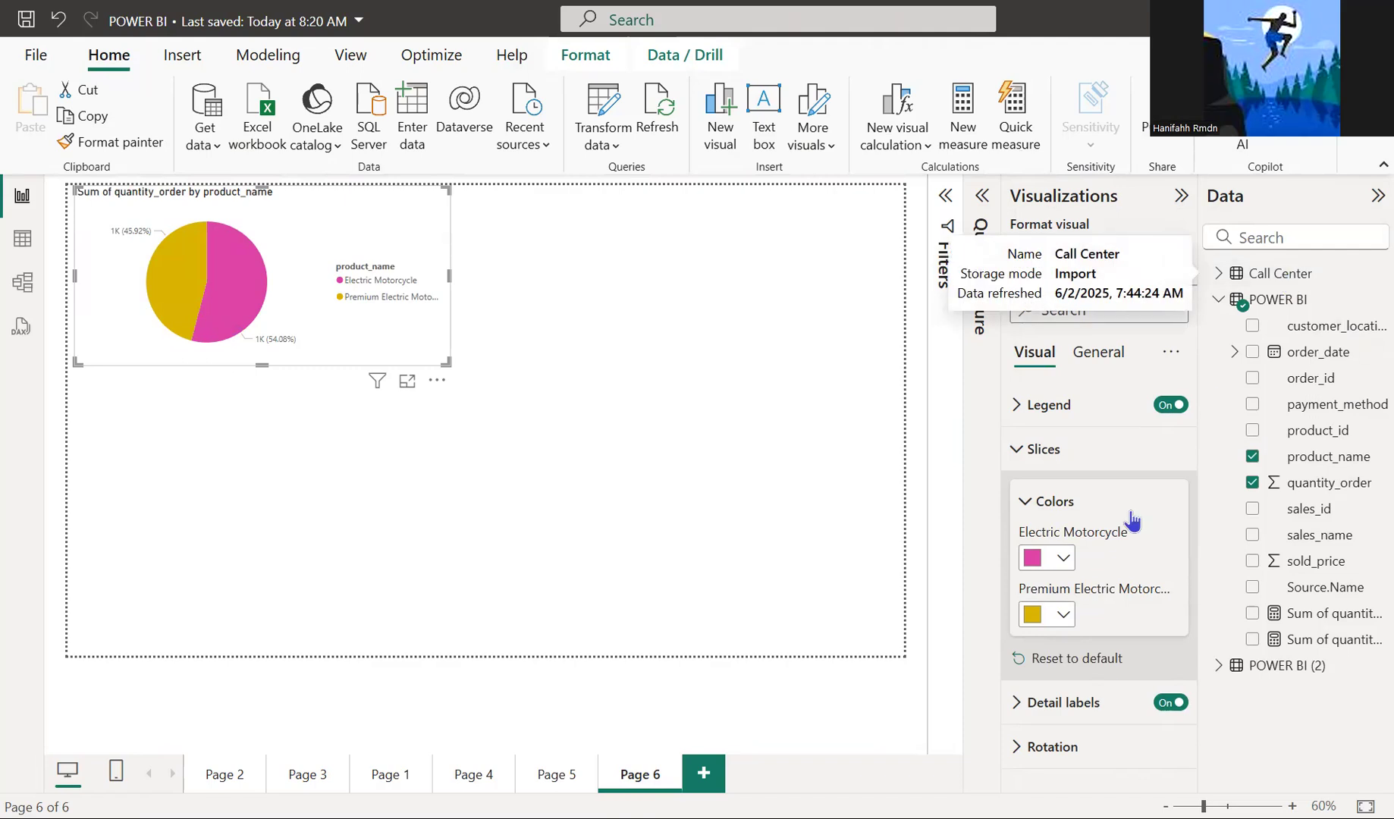
click(1062, 617)
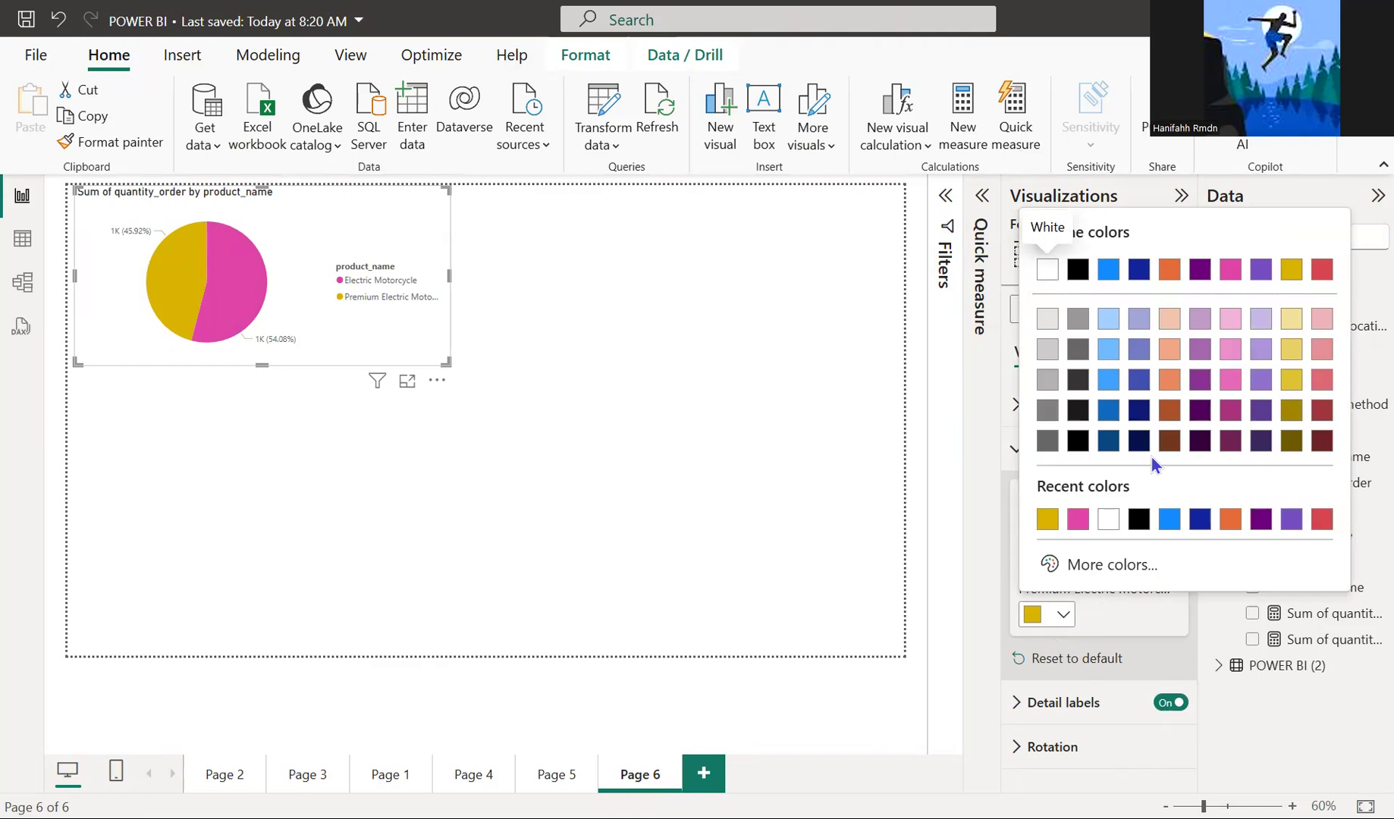
click(1063, 616)
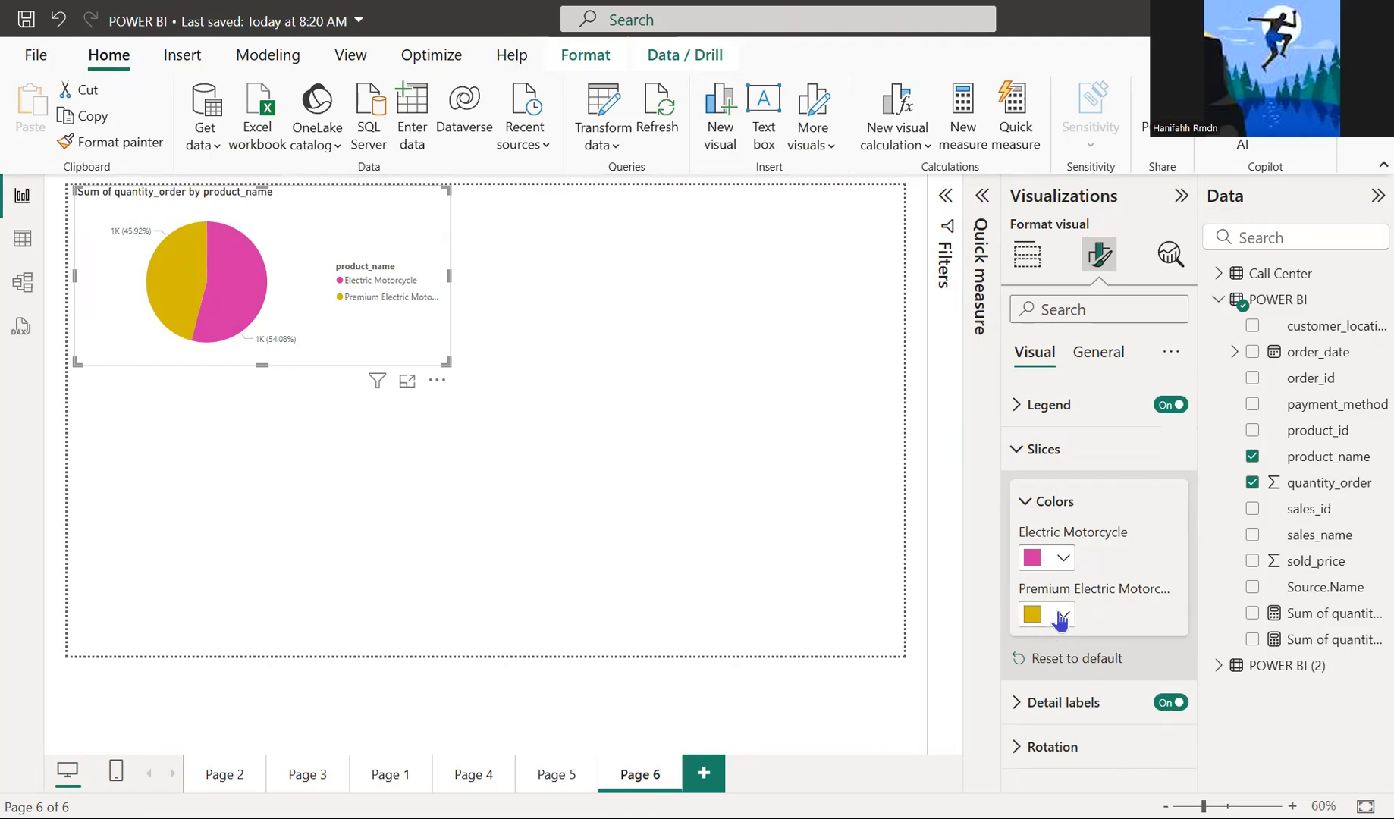
click(1061, 614)
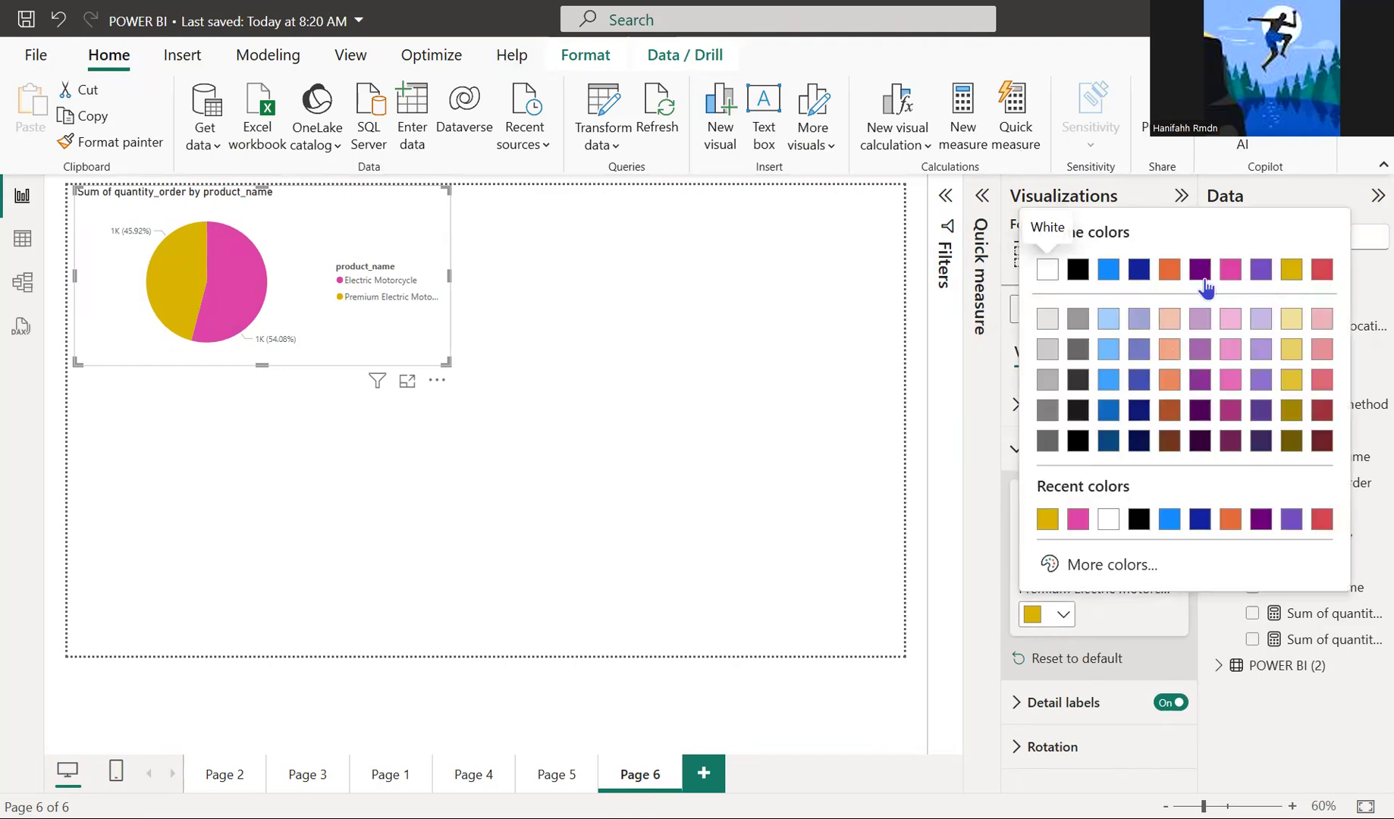
click(1140, 271)
click(619, 414)
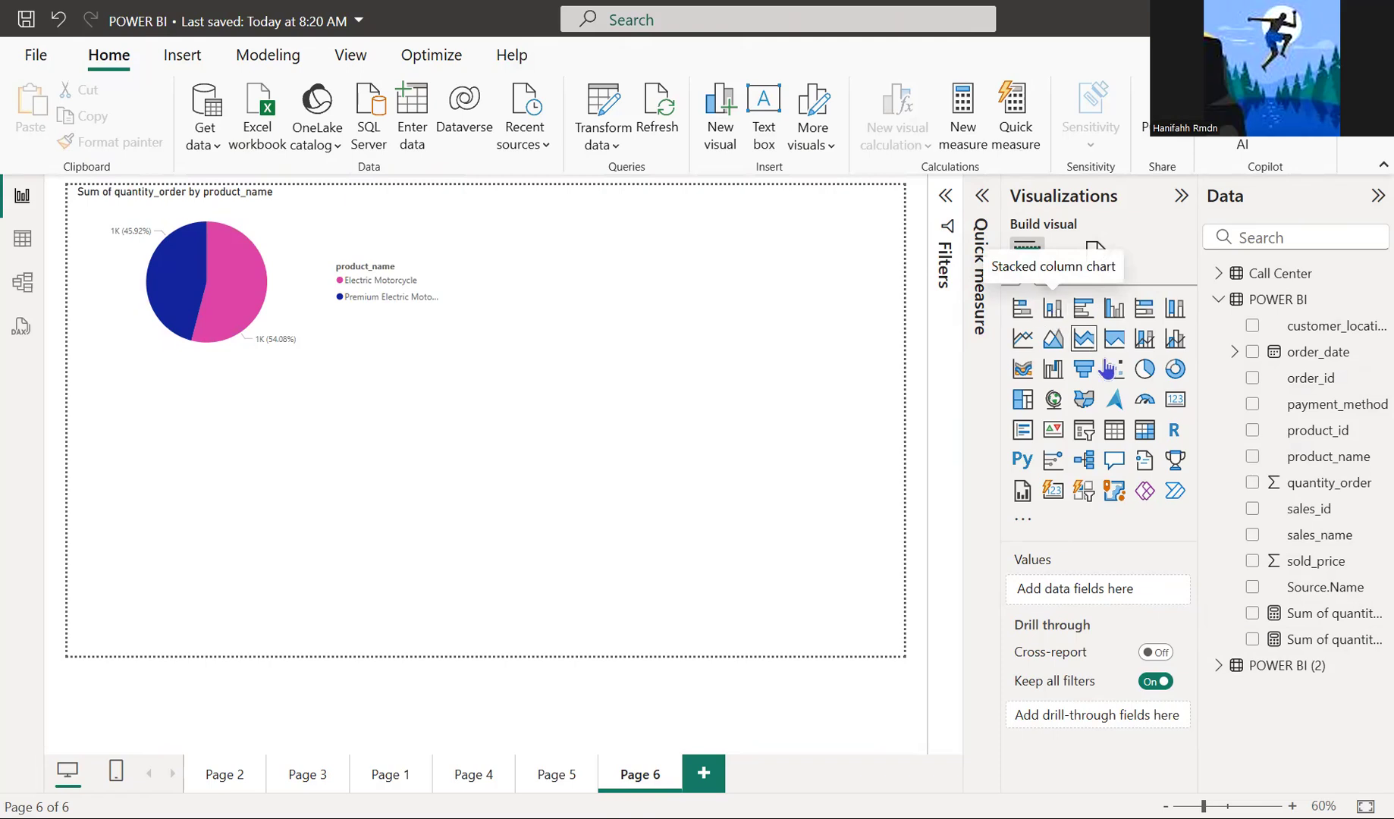
- Add a matrix below the pie chart with customer_location as rows and the sum of quantity_order as values
click(1144, 430)
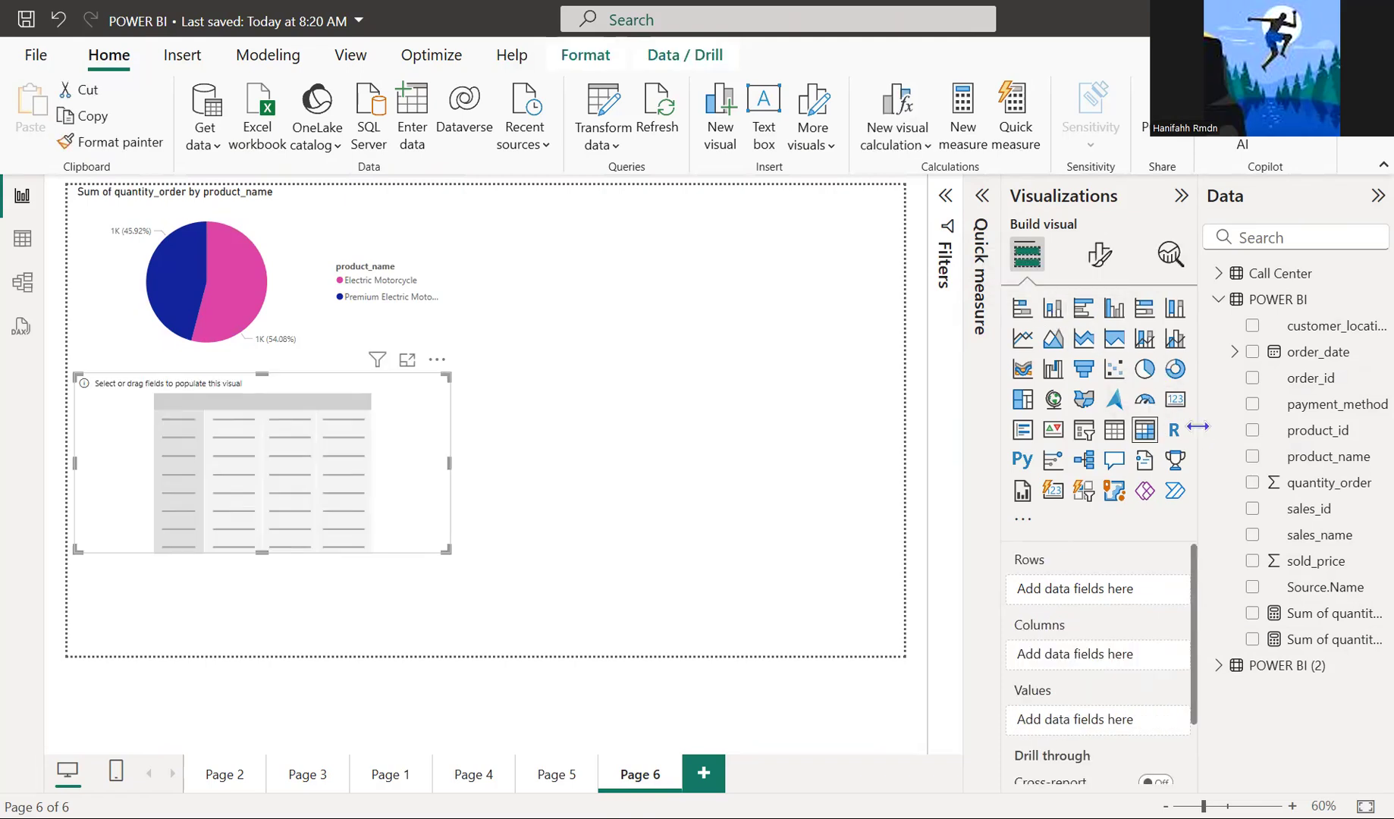
drag(1096, 694, 1097, 698)
drag(1299, 343, 1085, 599)
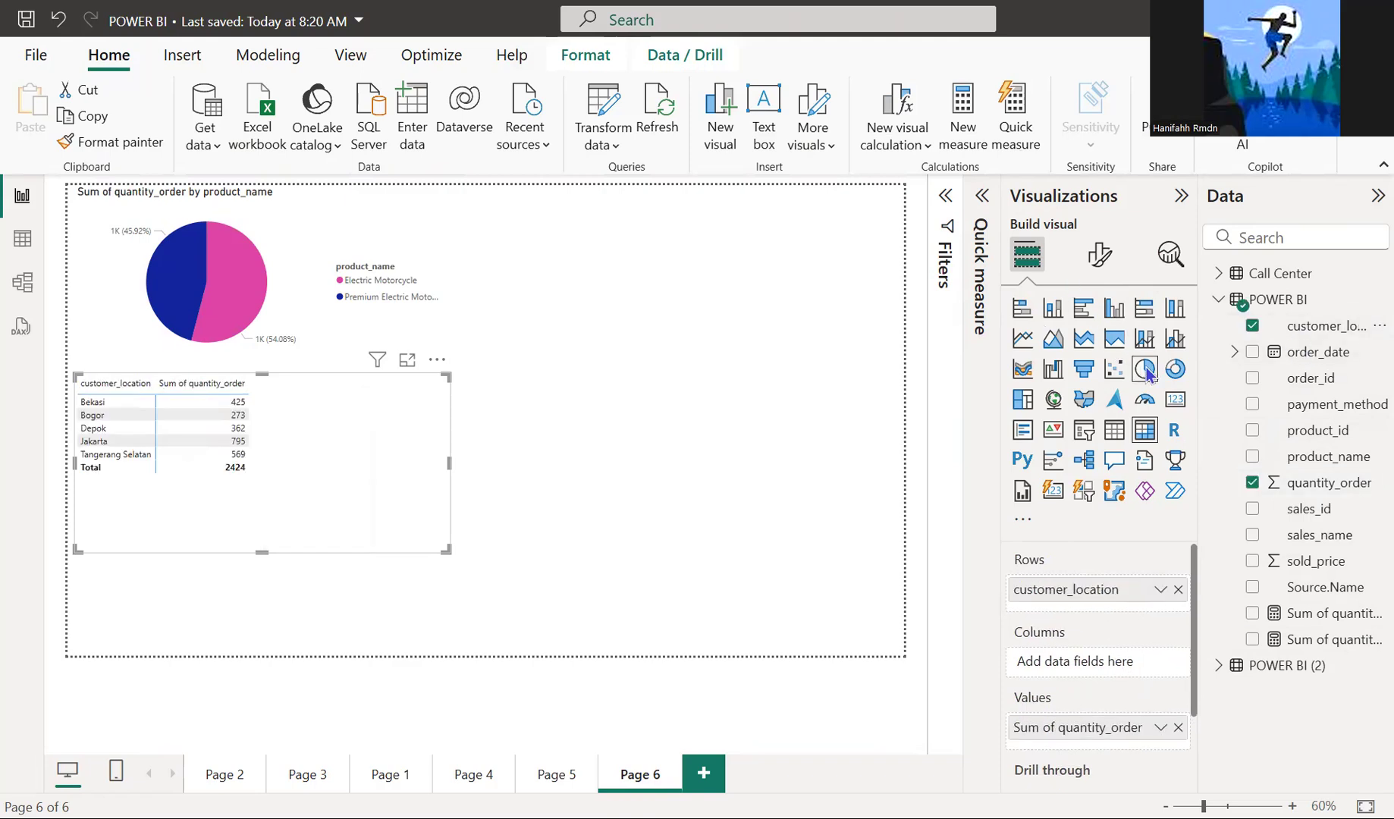
- Try the customer_location matrix as a donut chart, and convert it into a clustered column chart
click(1177, 370)
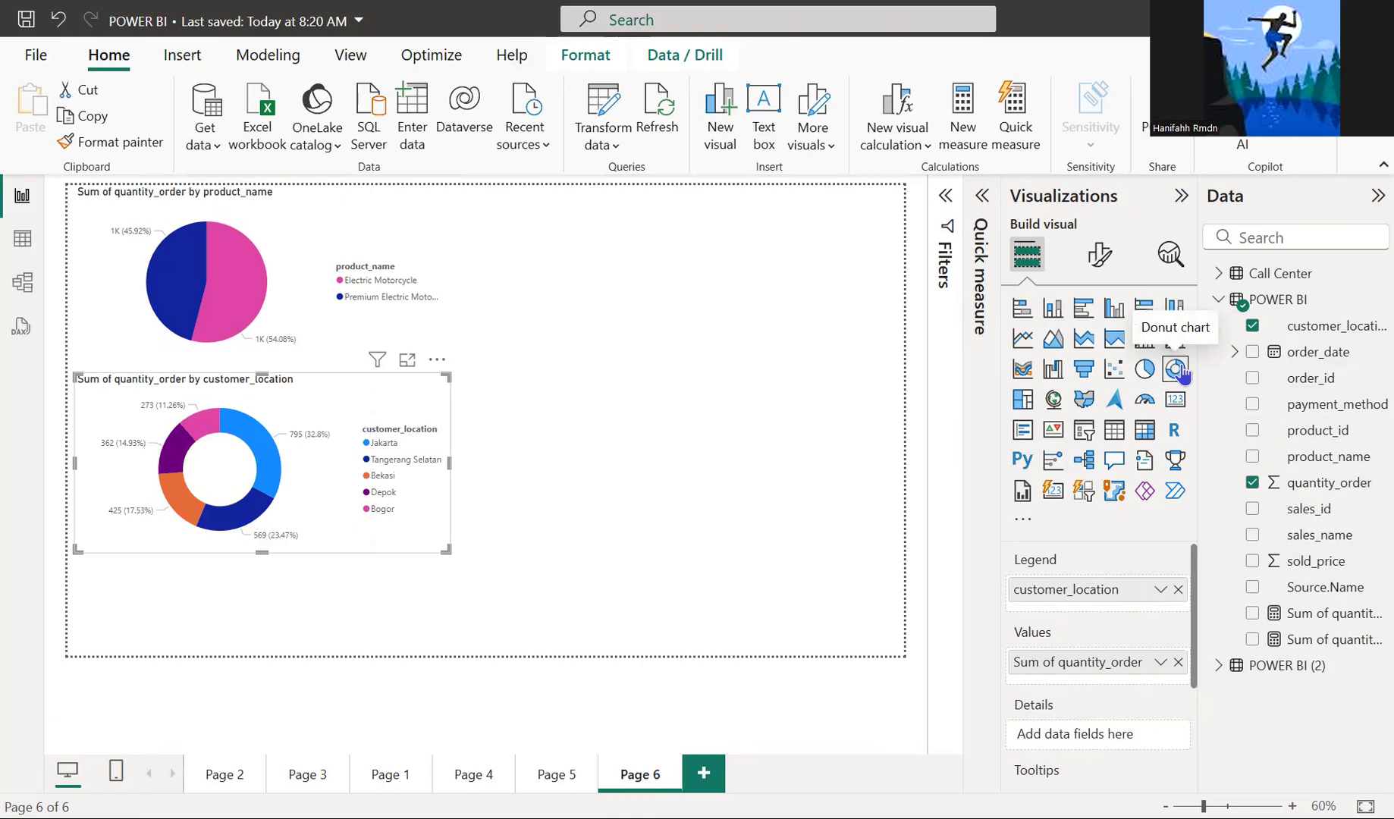
click(1115, 311)
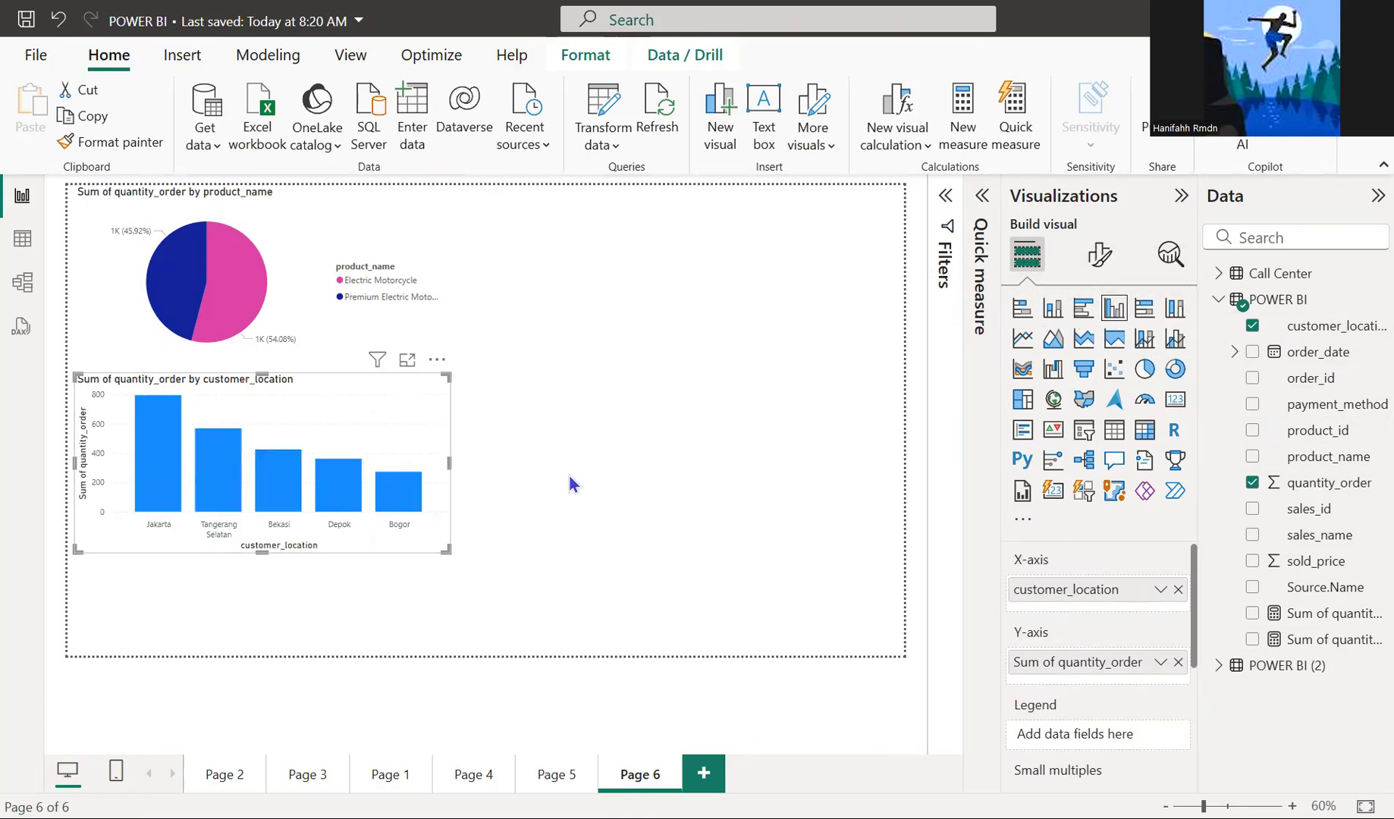
click(592, 466)
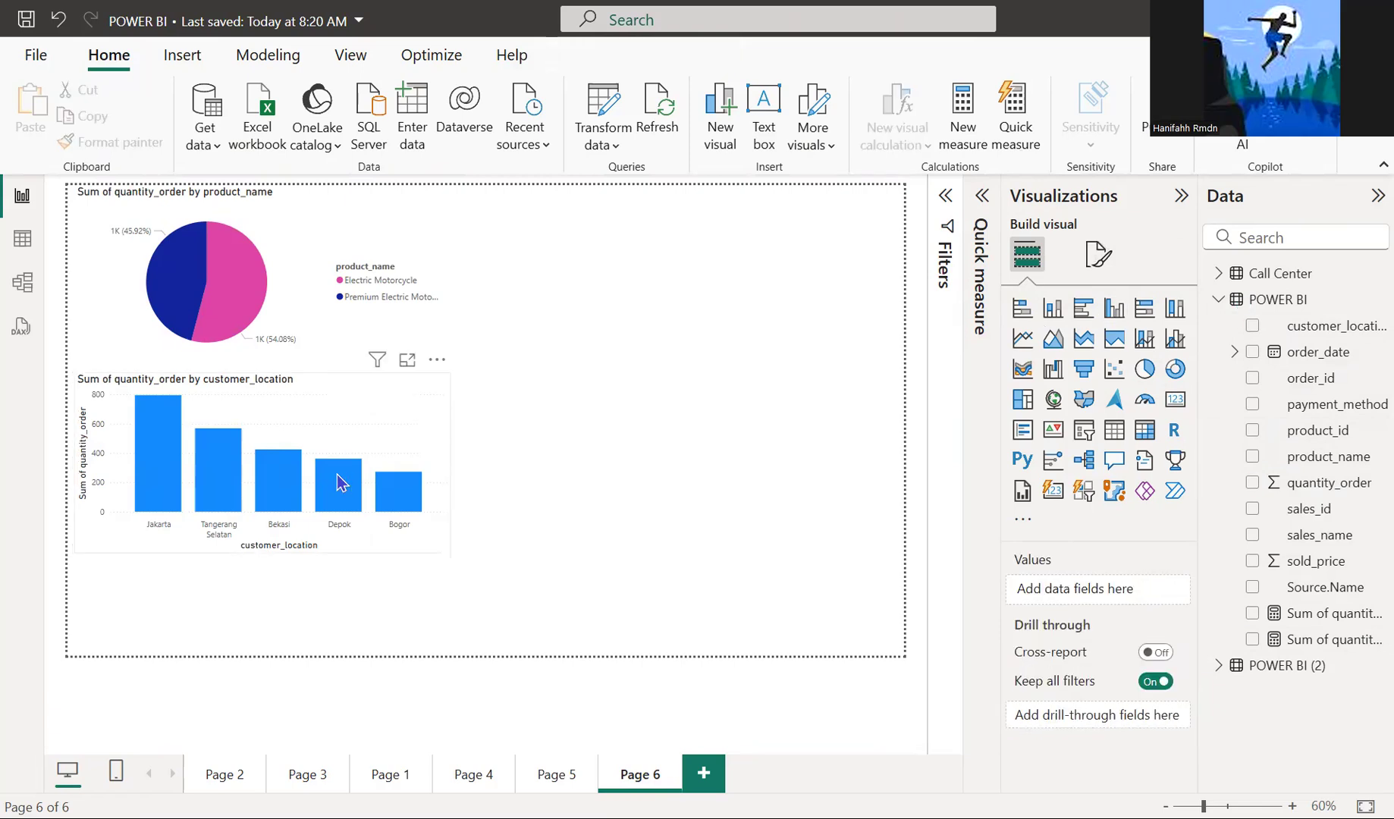
- Examine the page format settings for page information, canvas settings, canvas background, wallpaper, filter pane and filter cards
click(1098, 256)
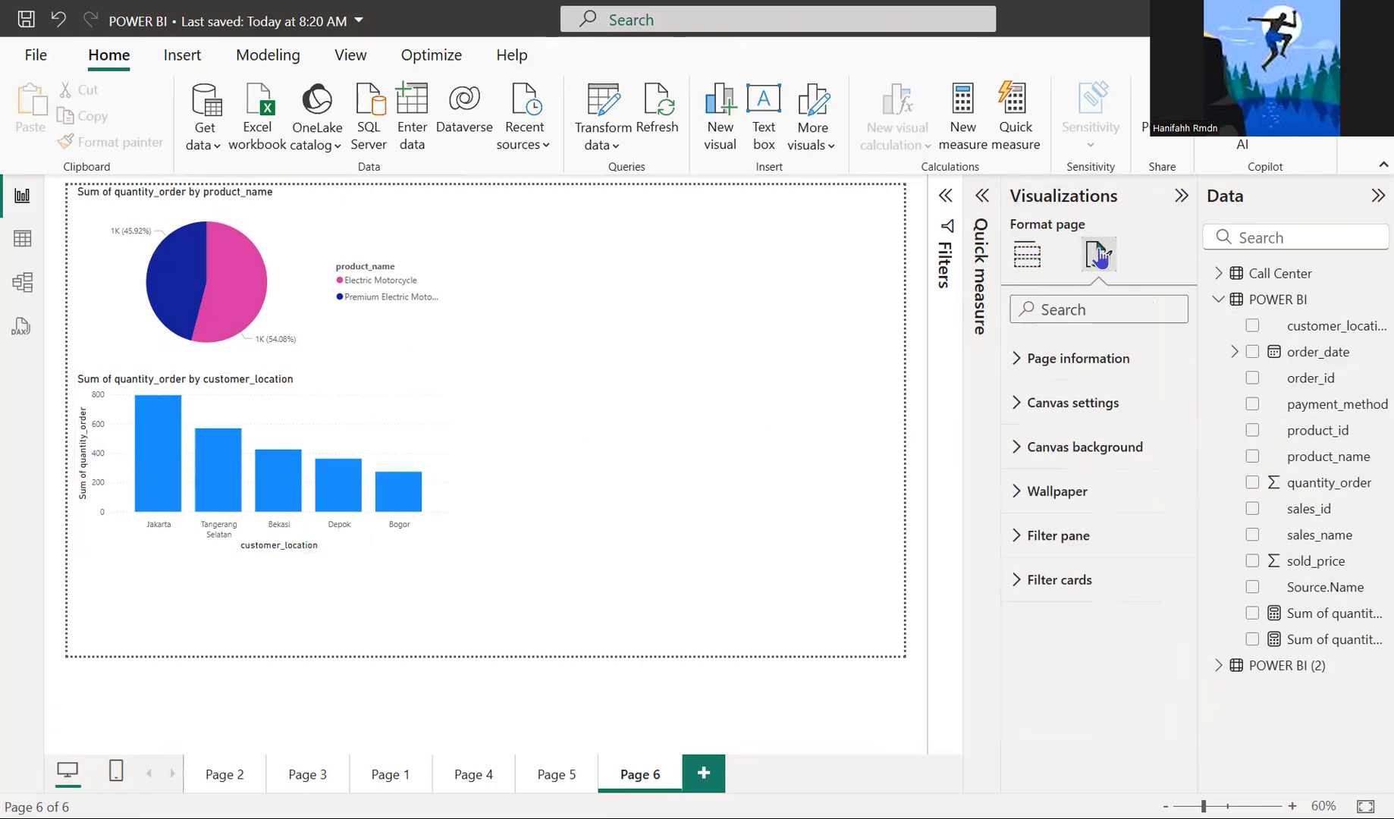
click(1078, 362)
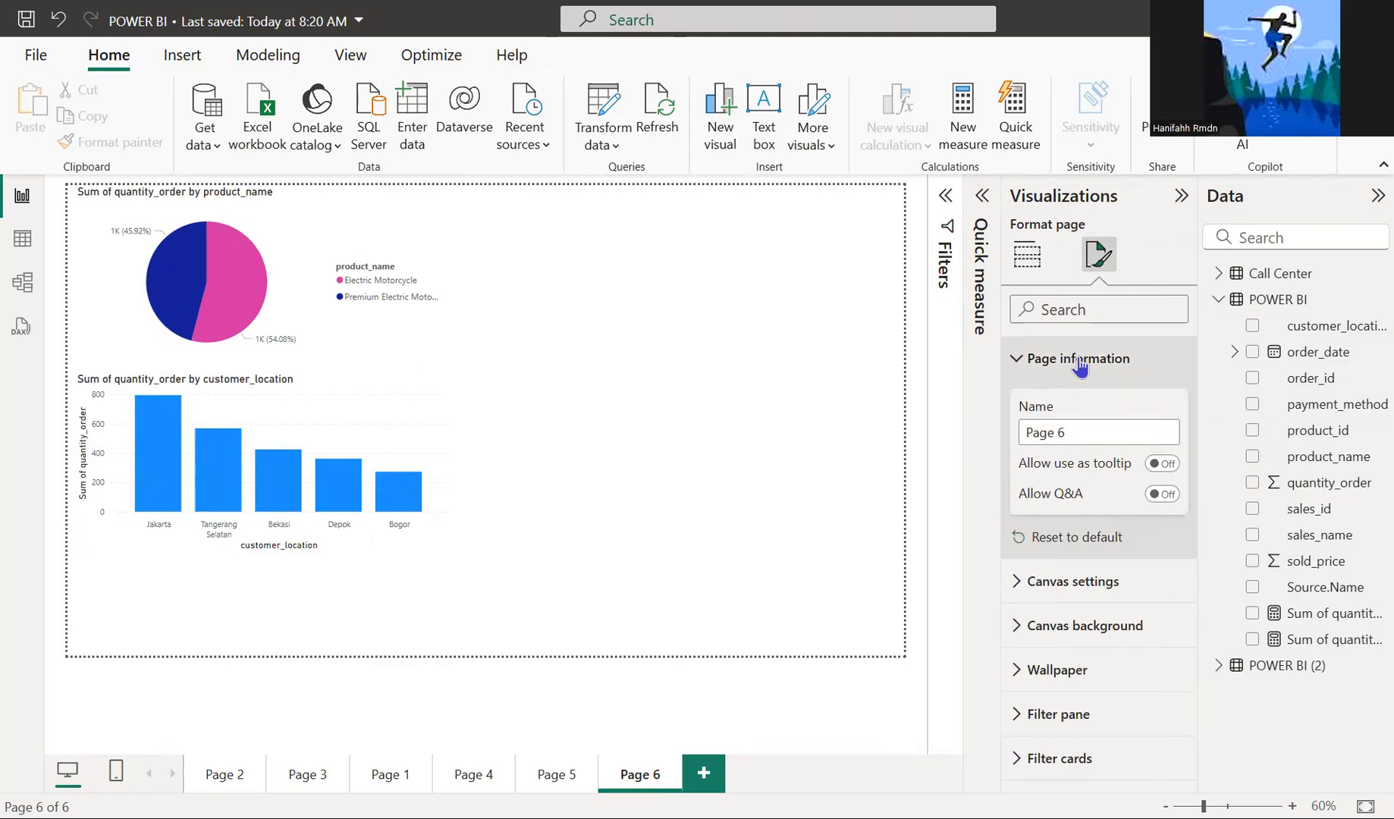
click(1075, 603)
scroll(1075, 595, down, 4)
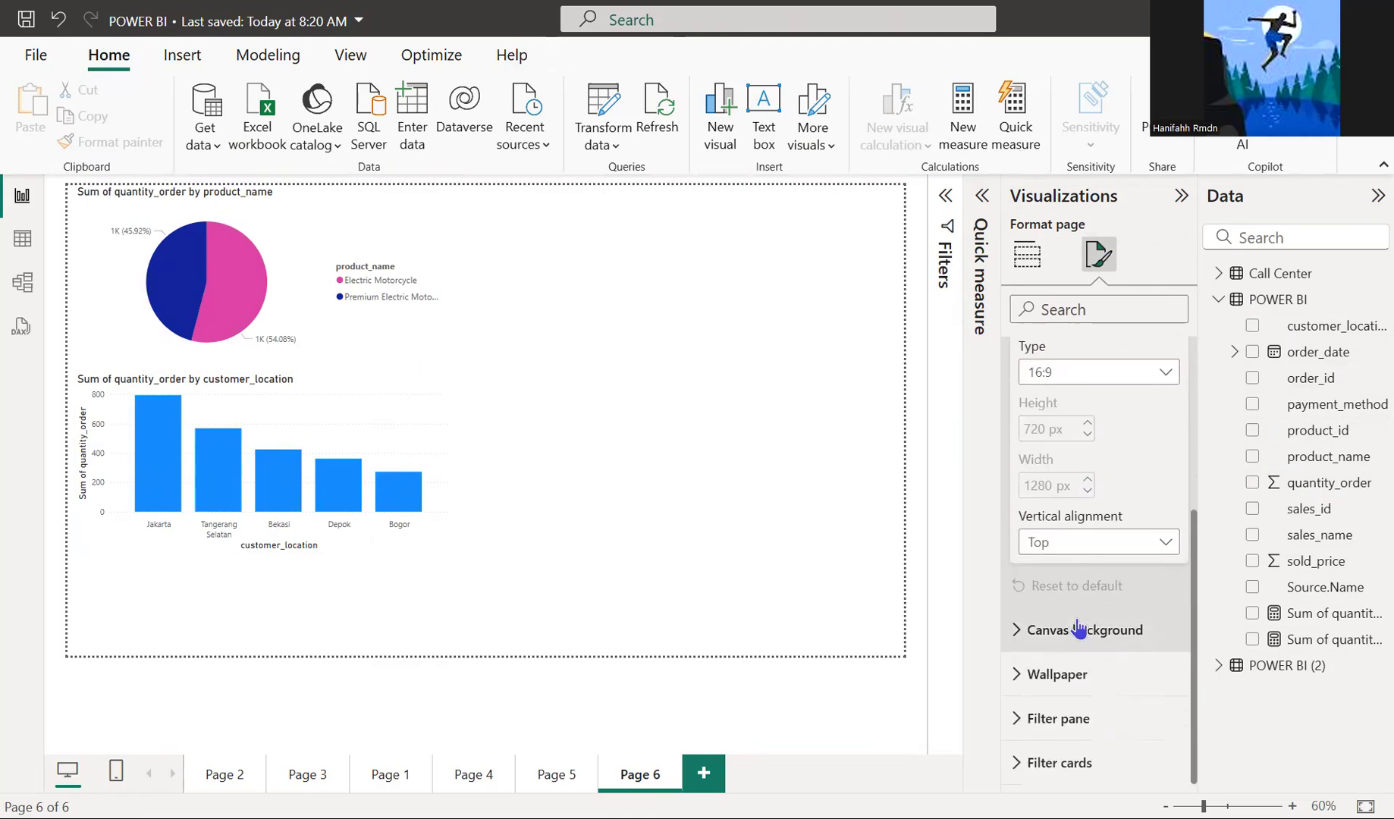
click(1078, 629)
scroll(1078, 629, down, 4)
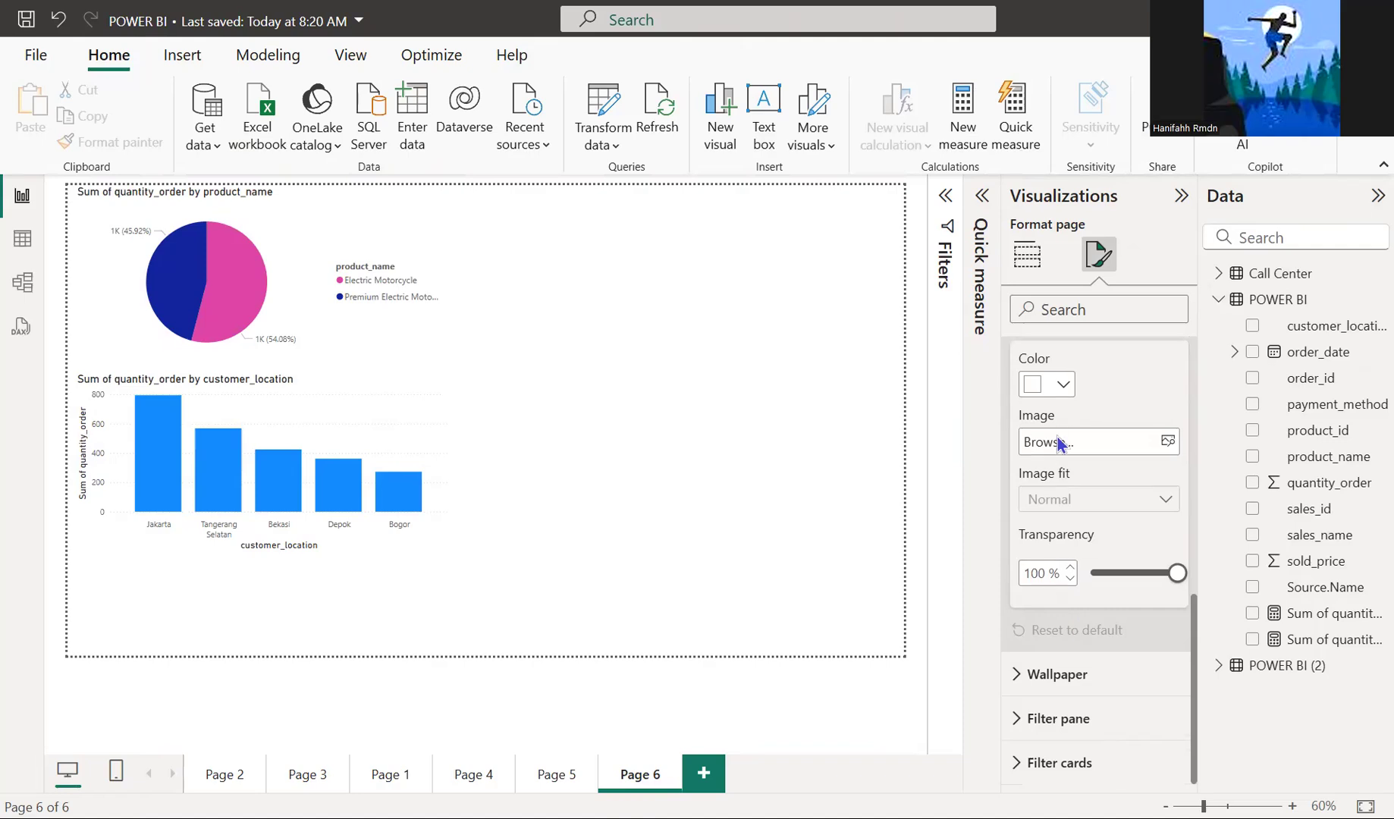
click(1084, 677)
scroll(1084, 677, down, 4)
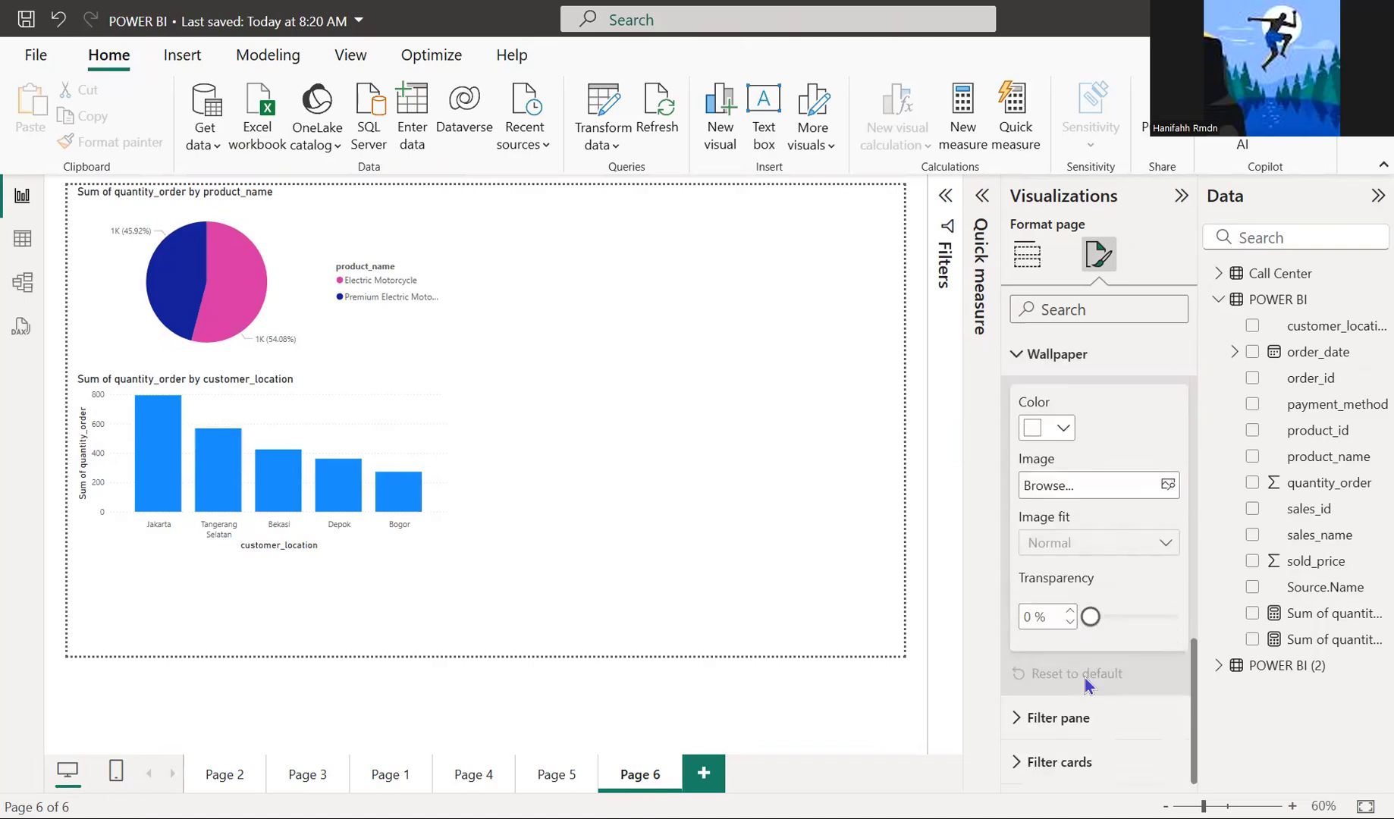
click(1073, 718)
scroll(1074, 715, down, 4)
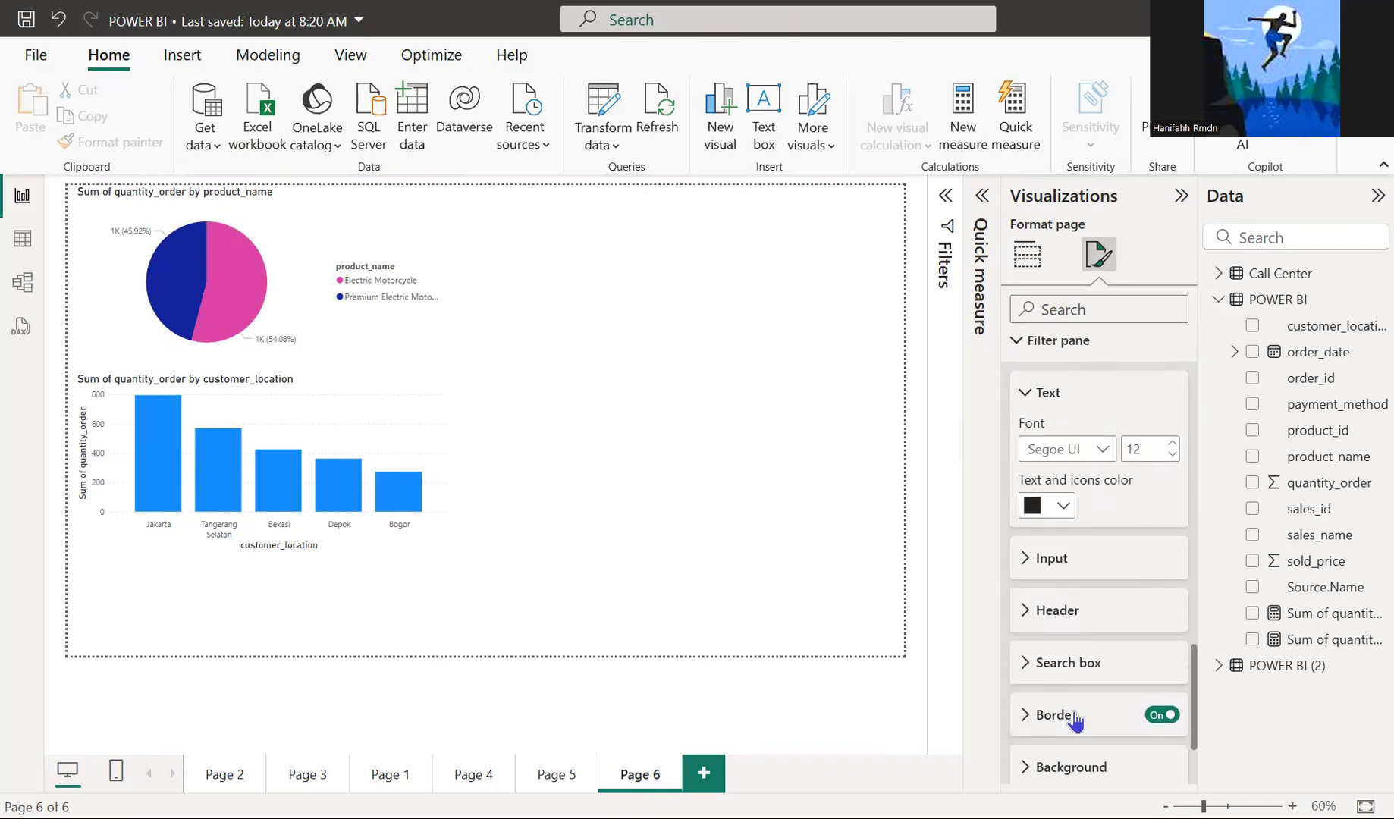
scroll(1076, 559, down, 1)
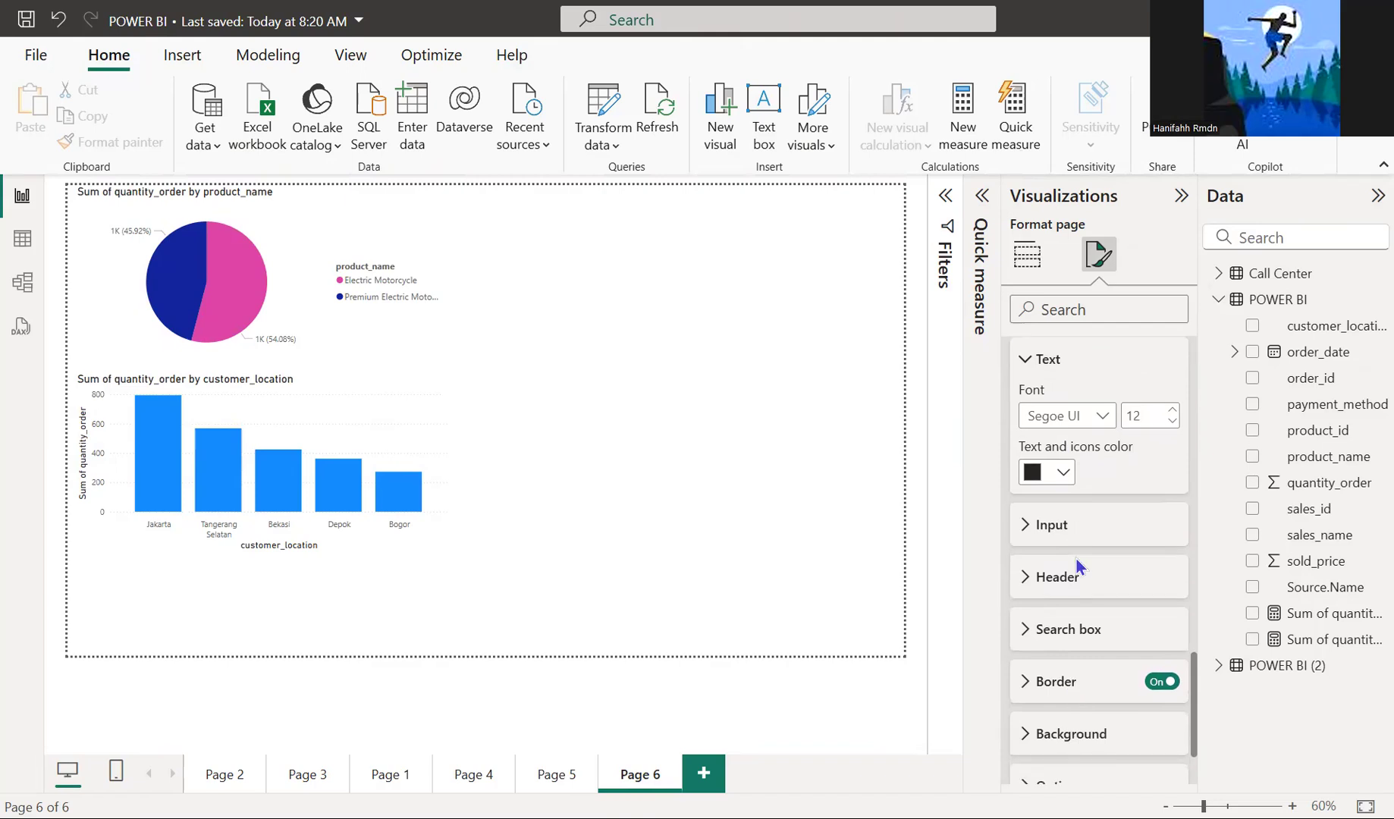
scroll(1068, 516, down, 3)
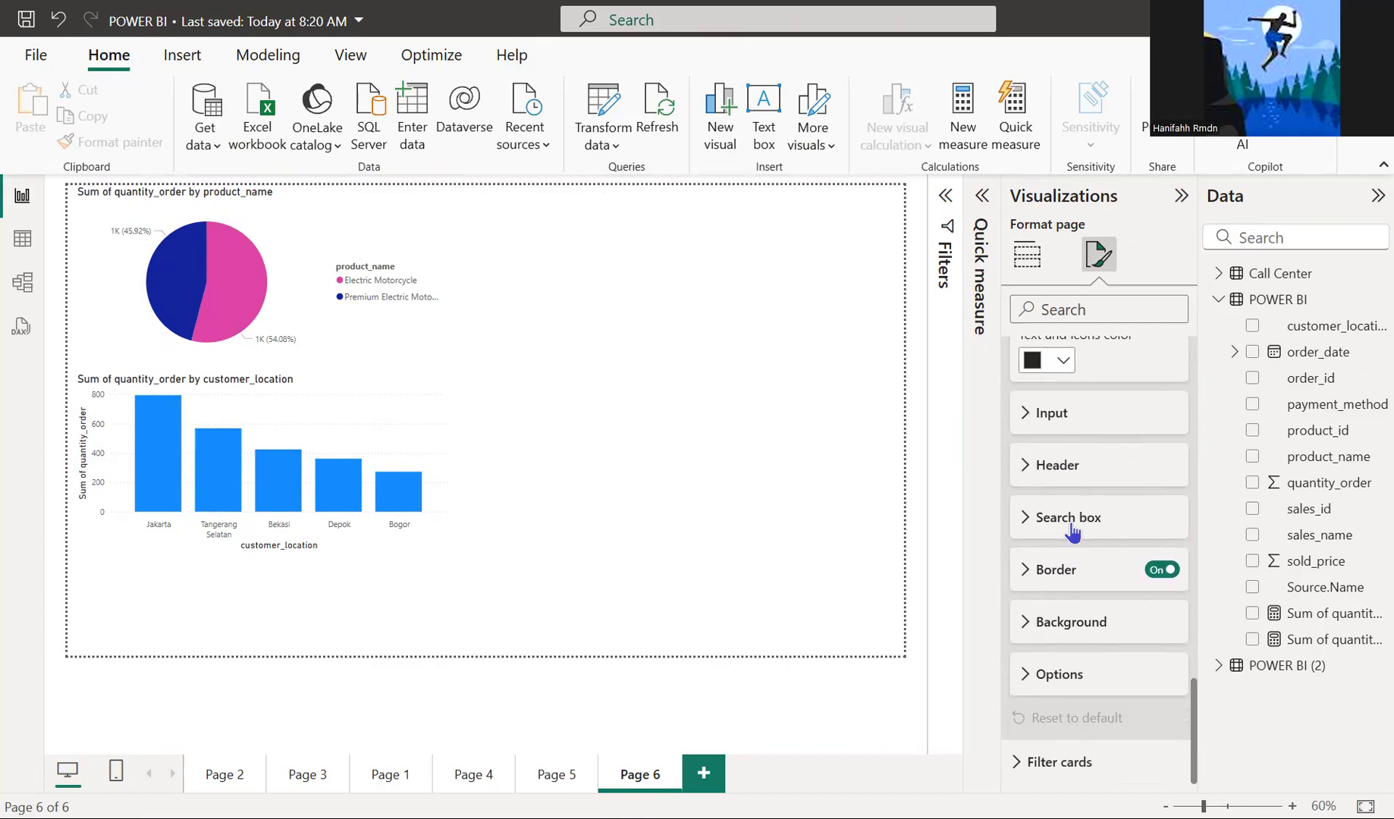
click(1069, 775)
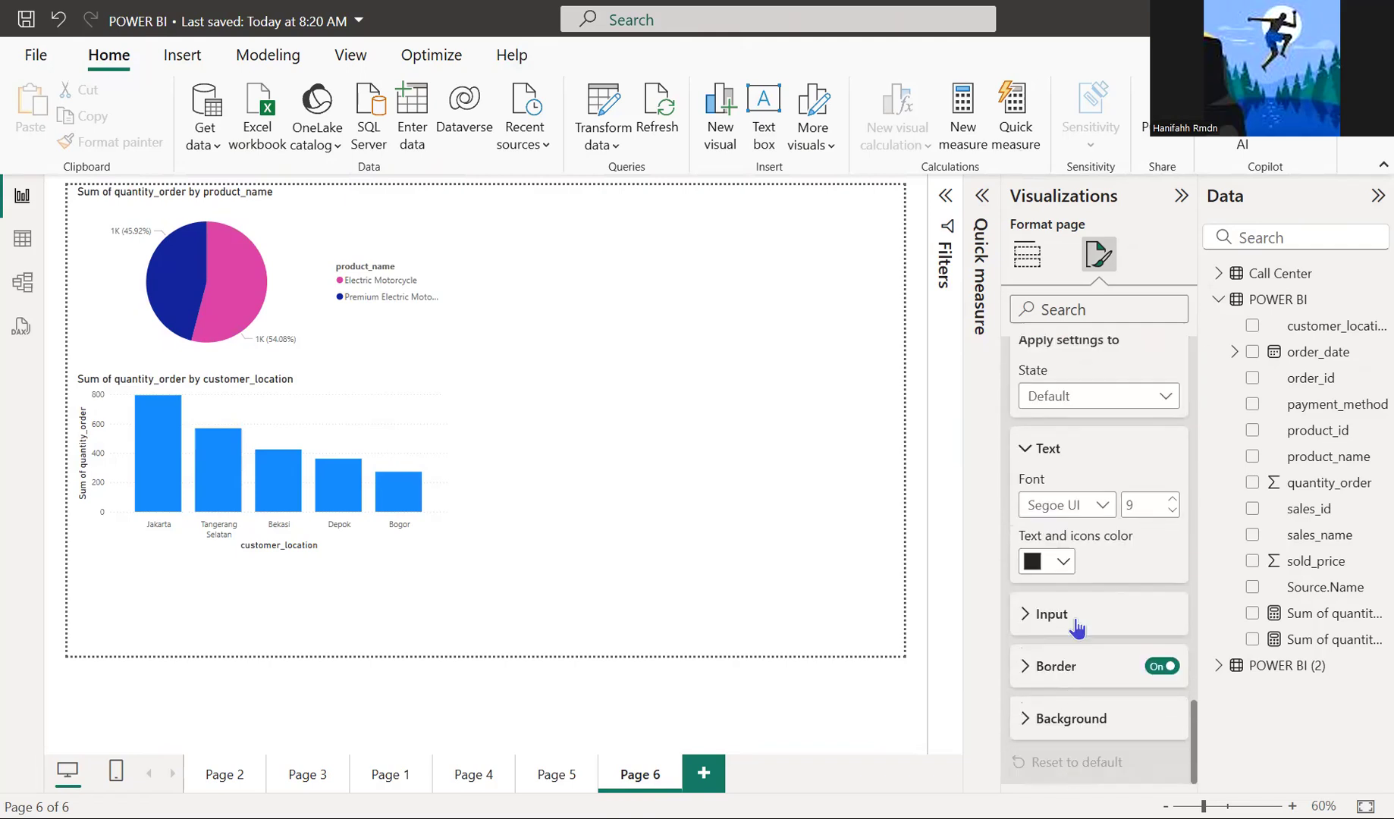
- Set the filter pane's text and icons color to black, and open its input box settings
scroll(1065, 546, up, 10)
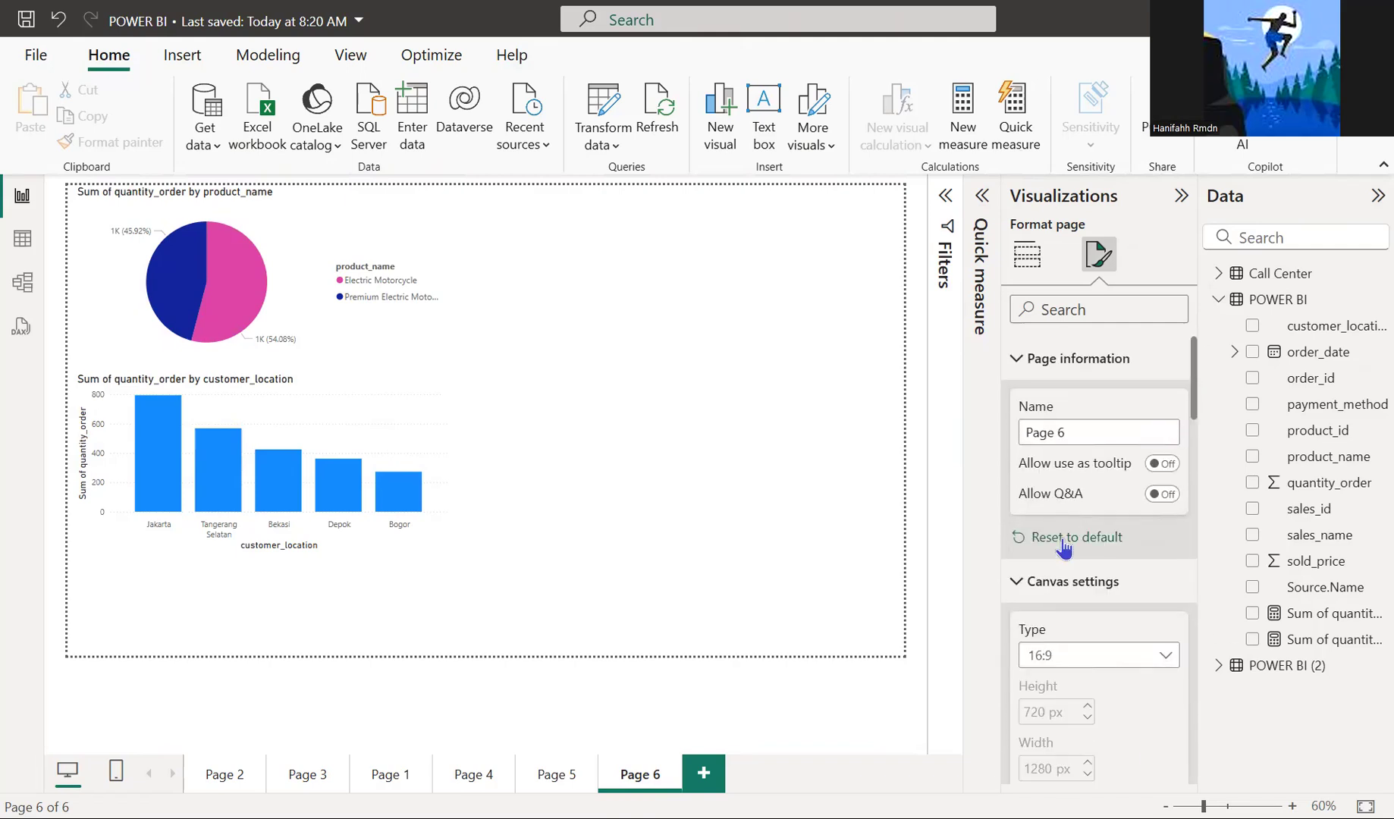
scroll(1064, 546, down, 8)
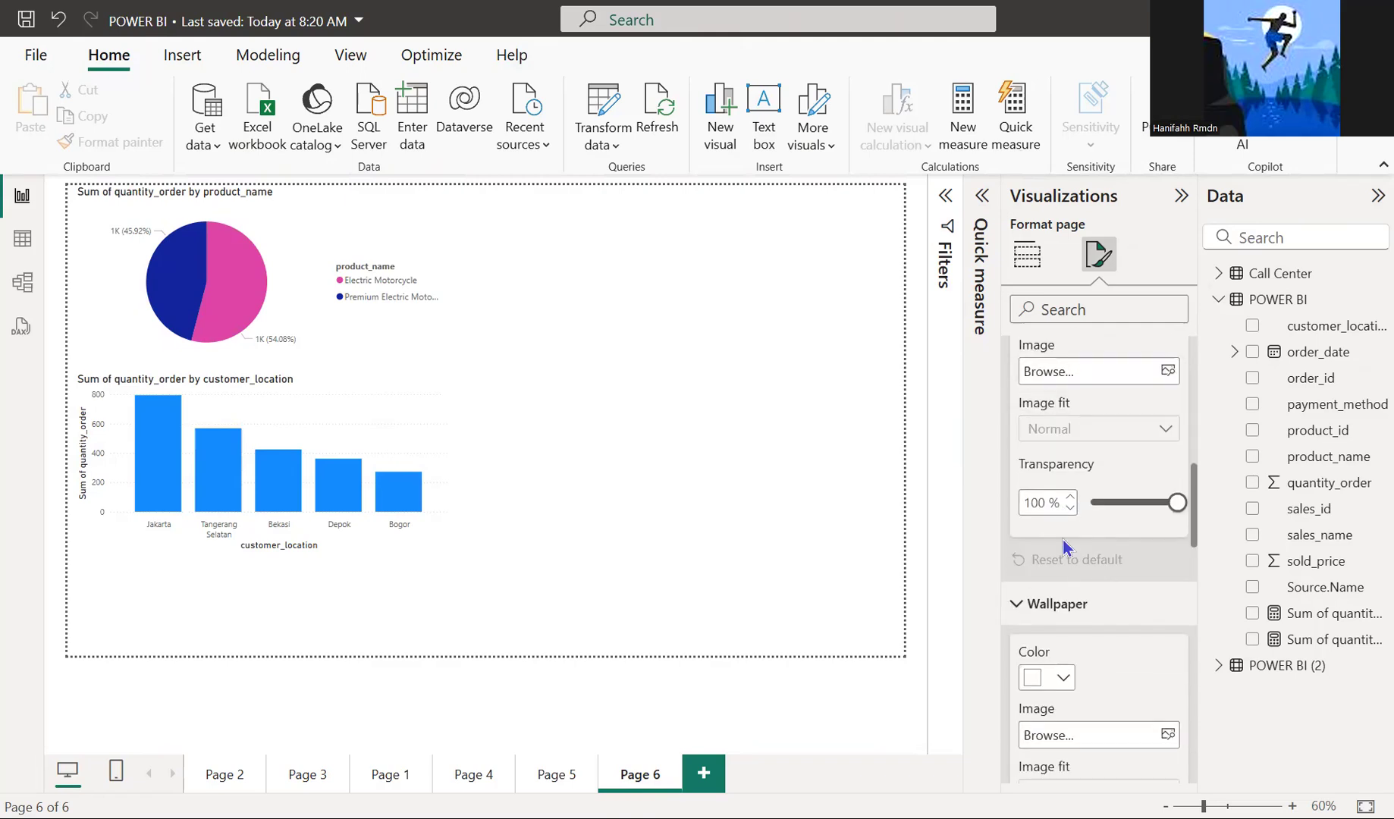
scroll(1064, 544, down, 2)
scroll(1064, 544, down, 2)
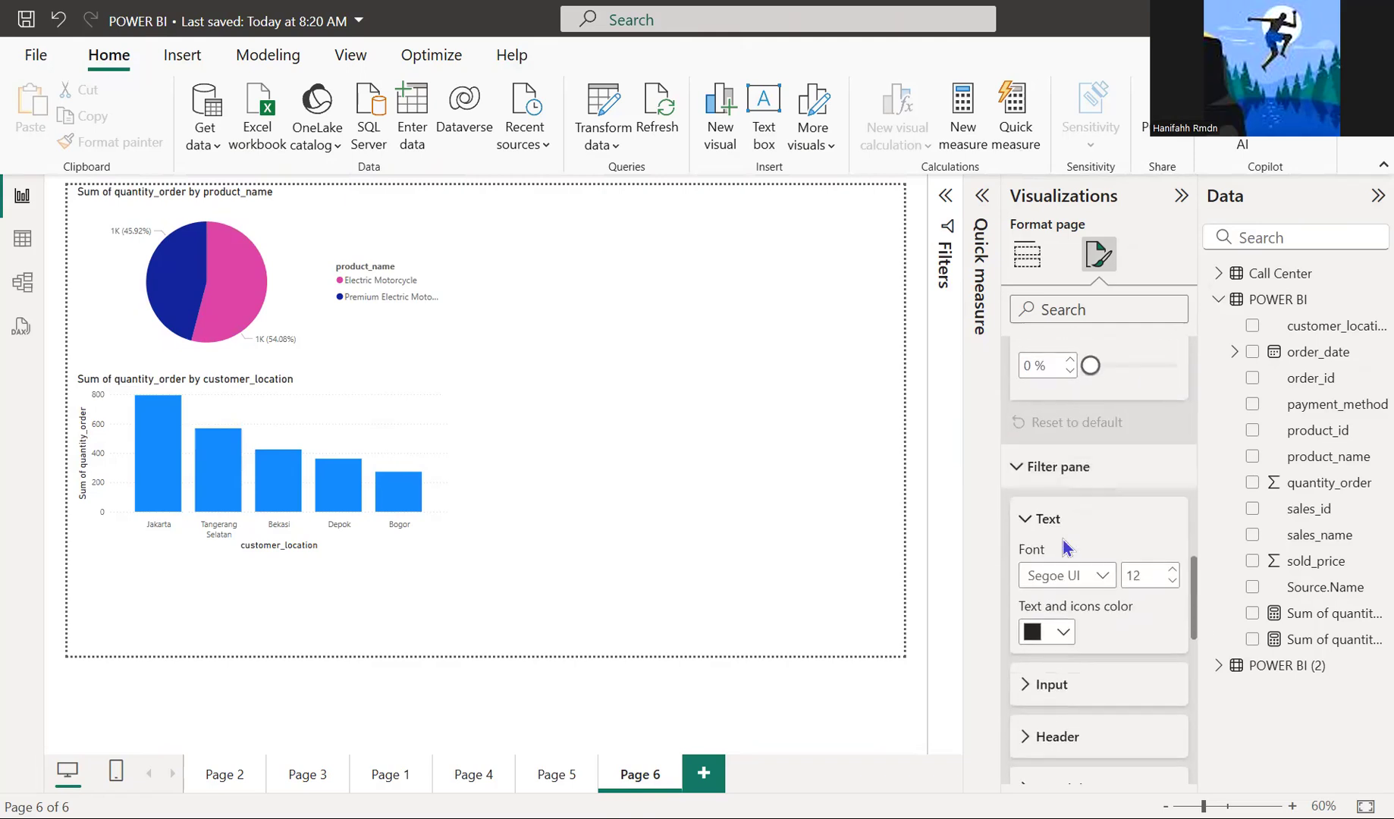
click(1062, 616)
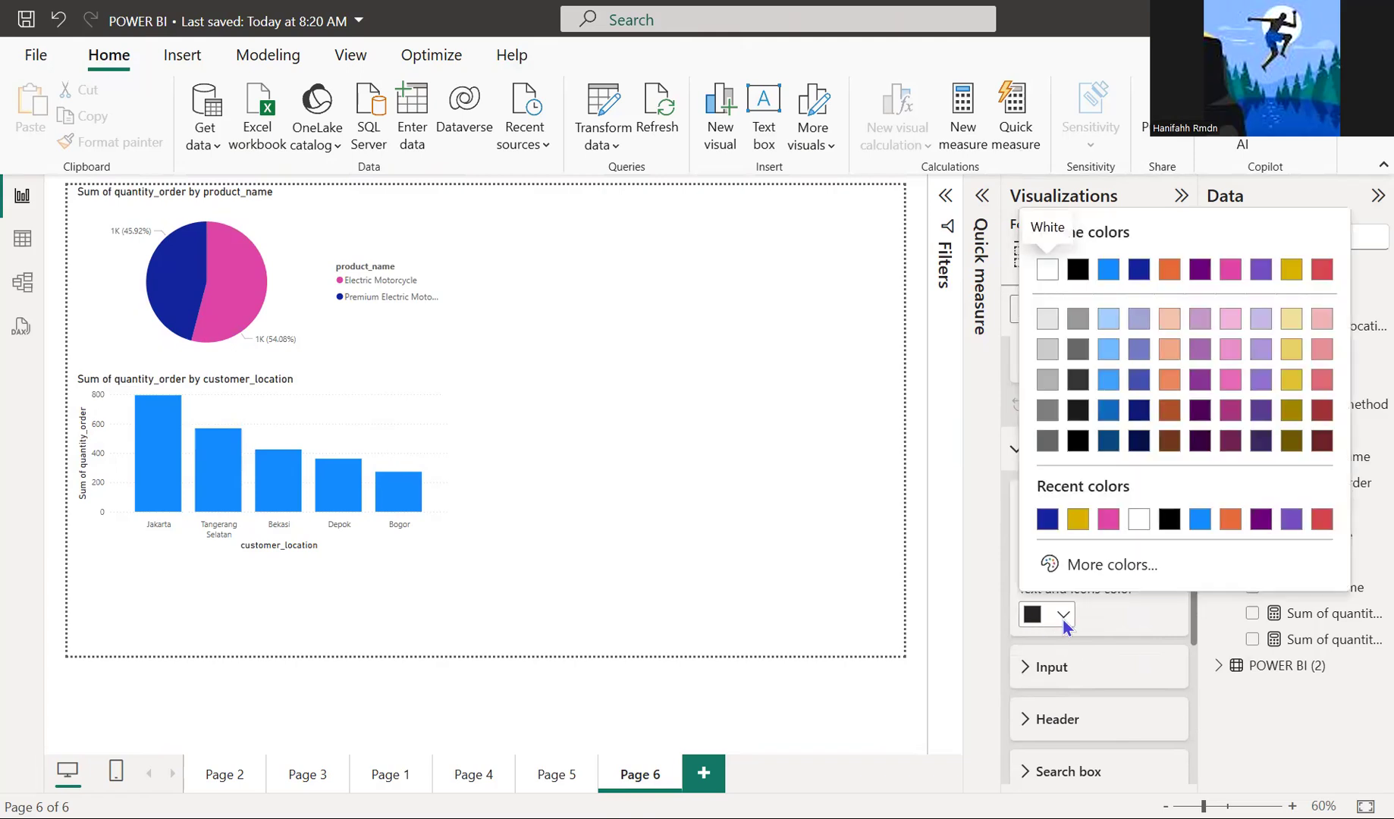
click(1088, 270)
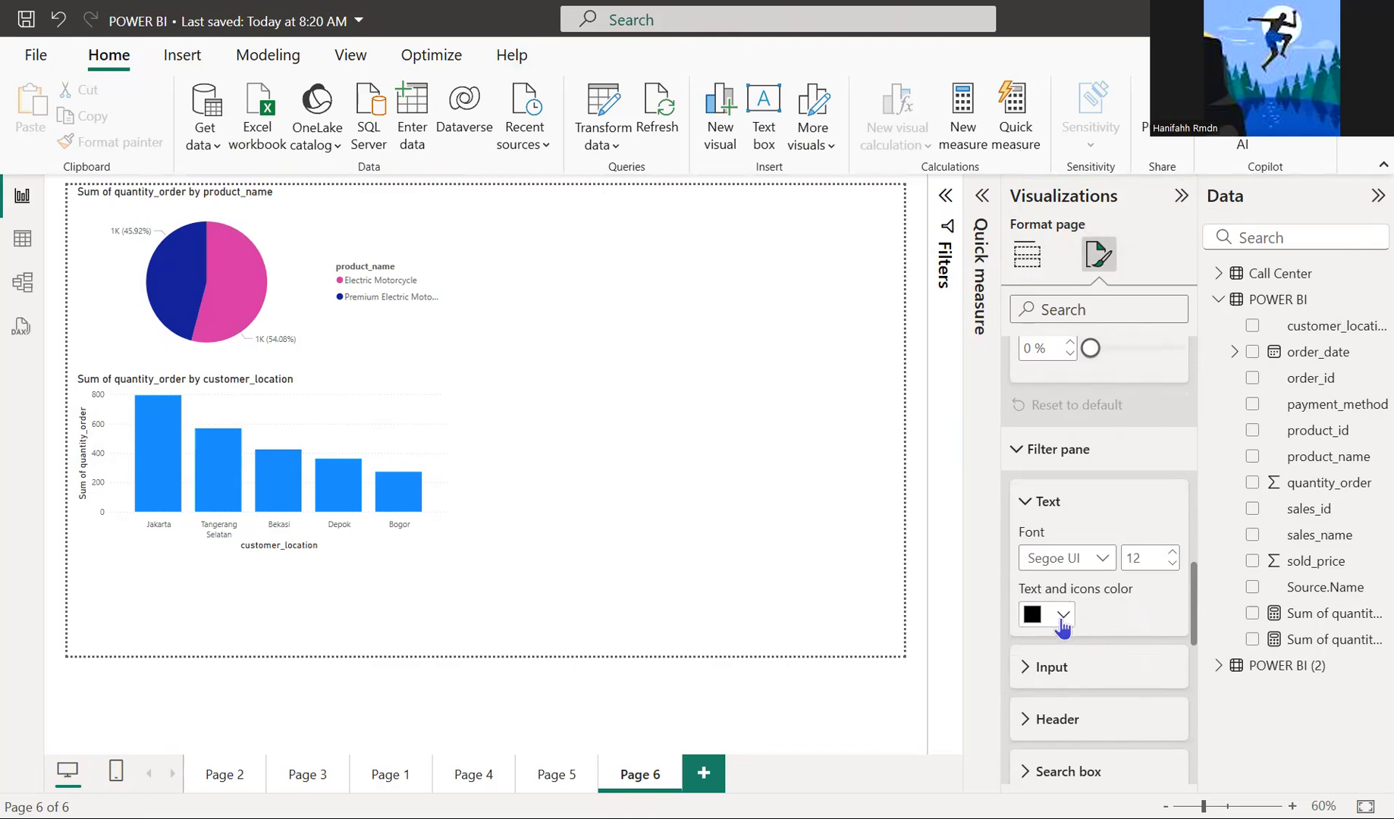
click(1066, 668)
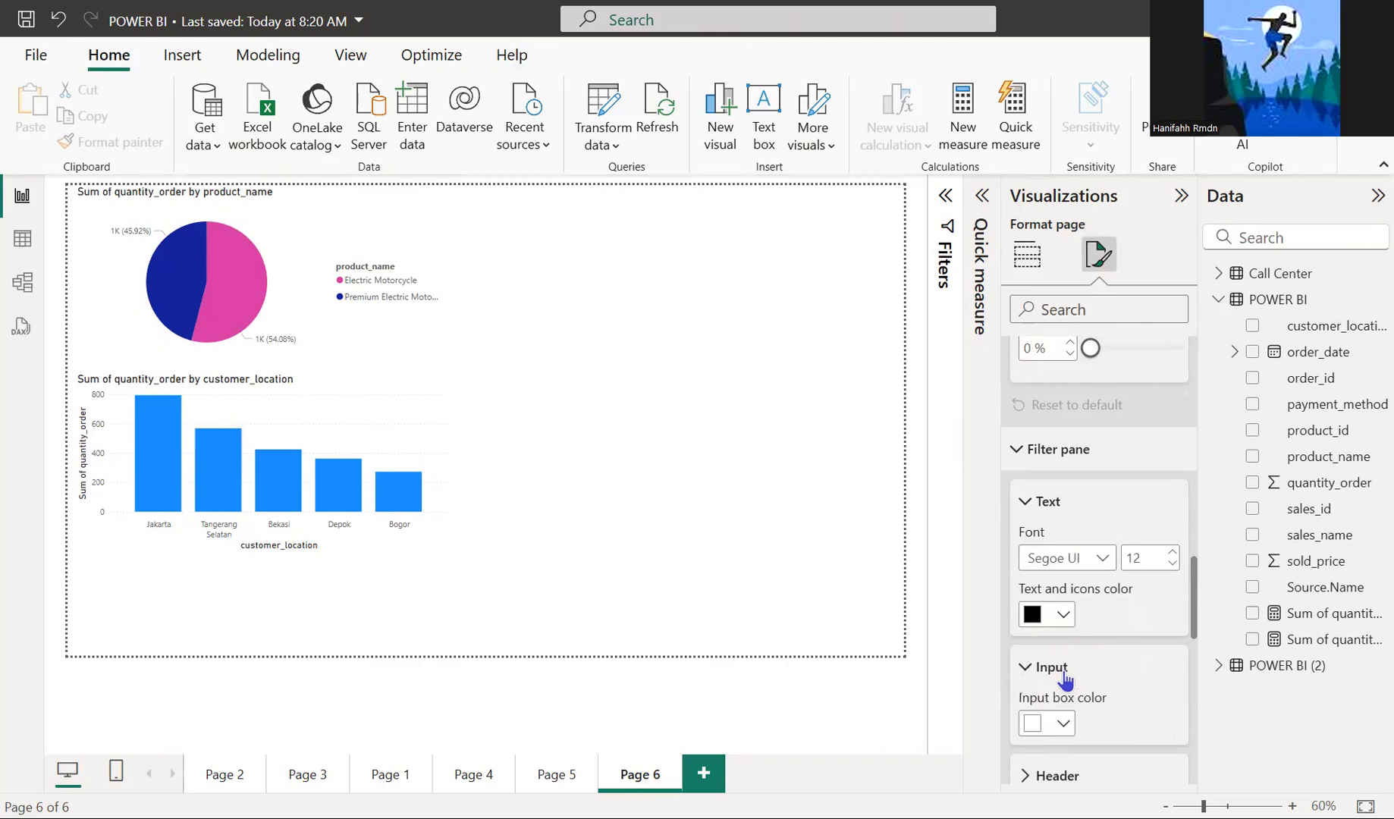
- Try black as the filter pane's input box color, set it to blue, and examine the search box and filter card settings
scroll(1065, 667, down, 1)
click(1063, 646)
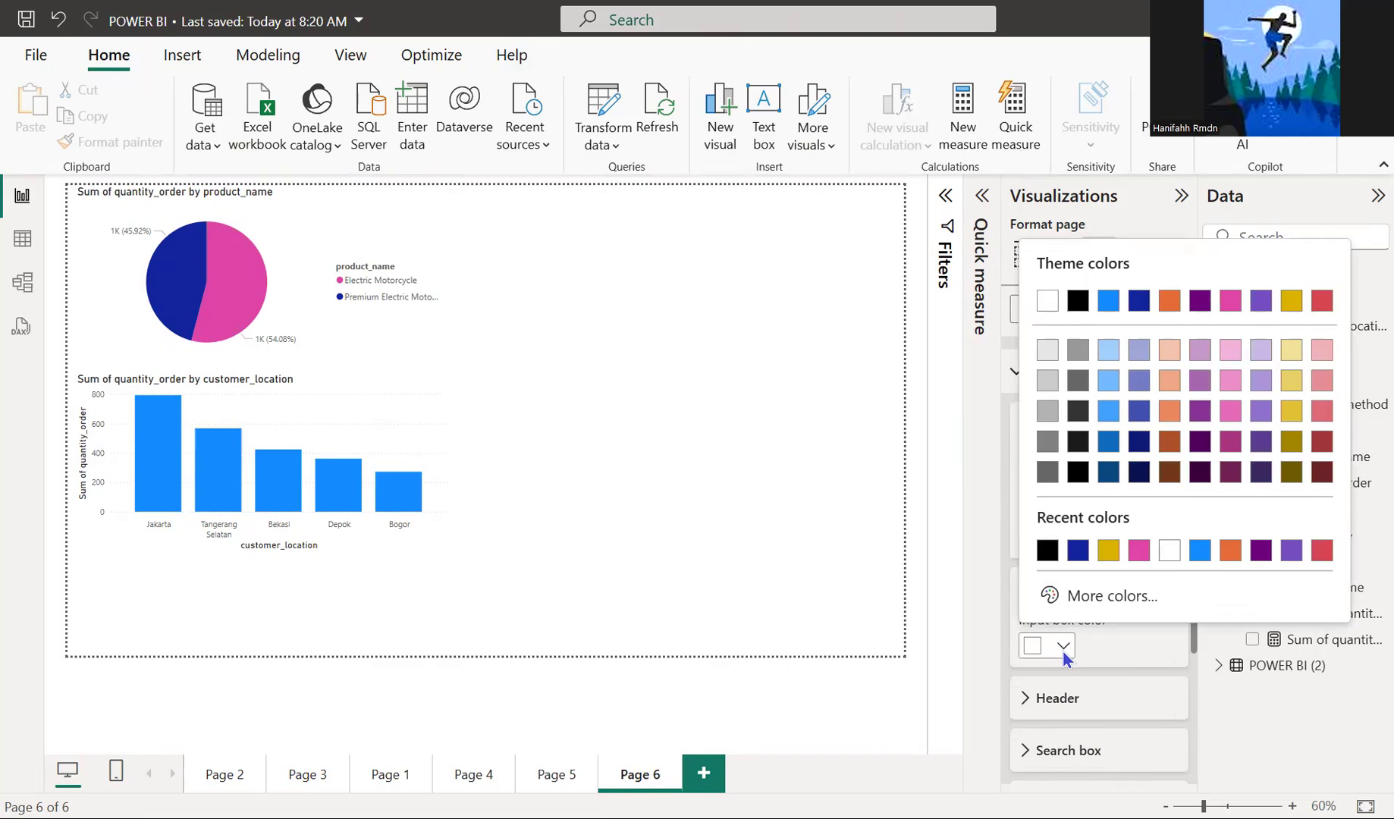
click(1078, 304)
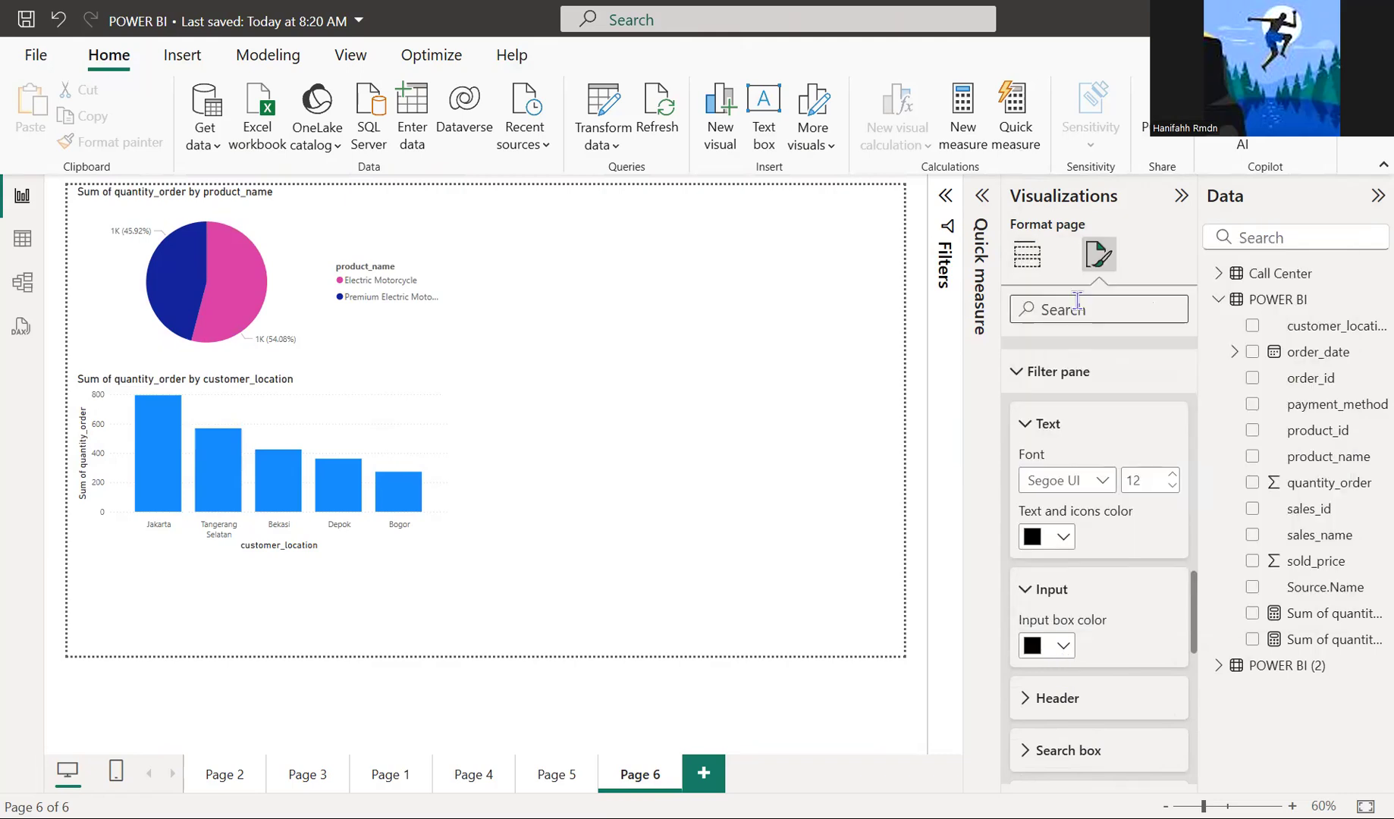
click(1065, 647)
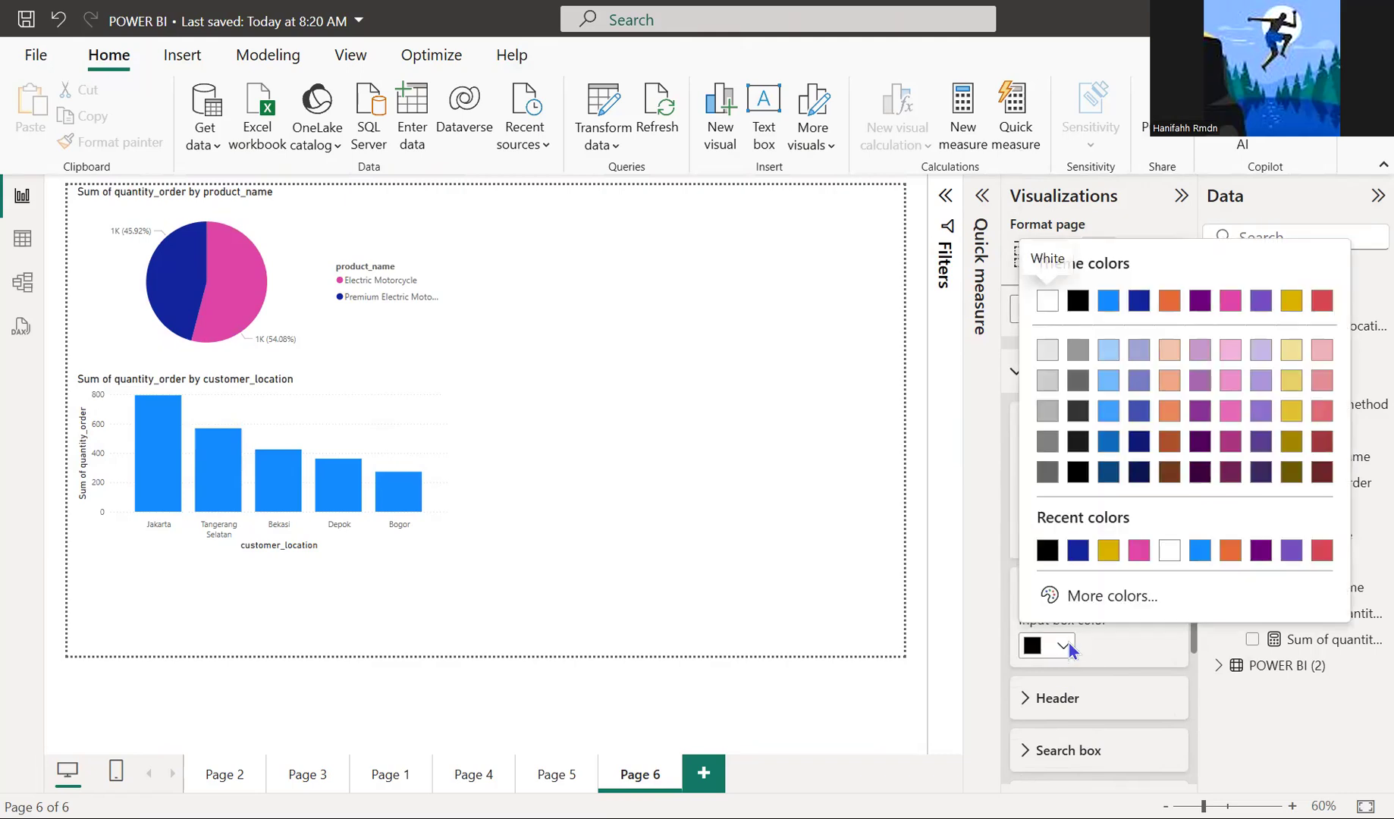
click(1114, 294)
scroll(1100, 740, down, 3)
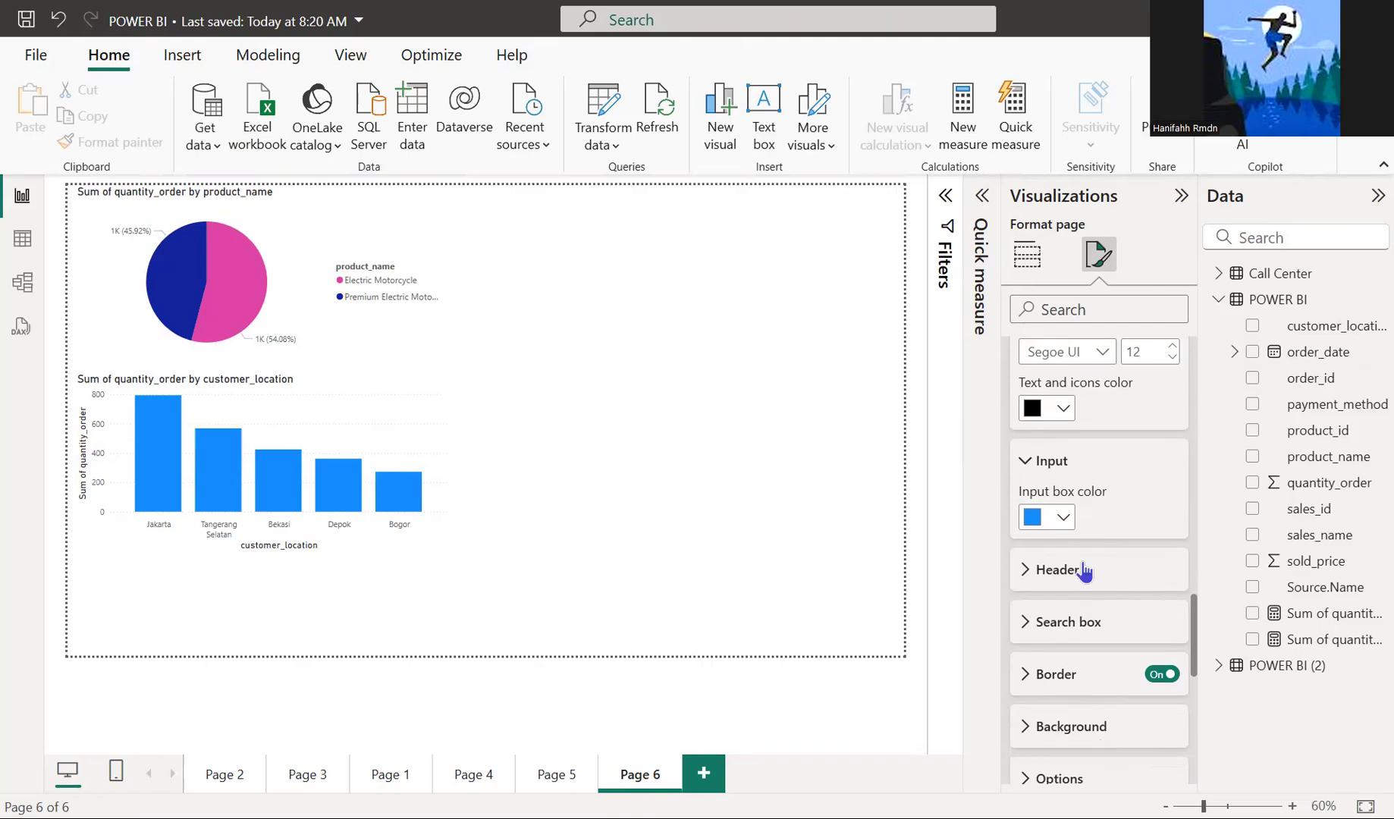
click(1075, 636)
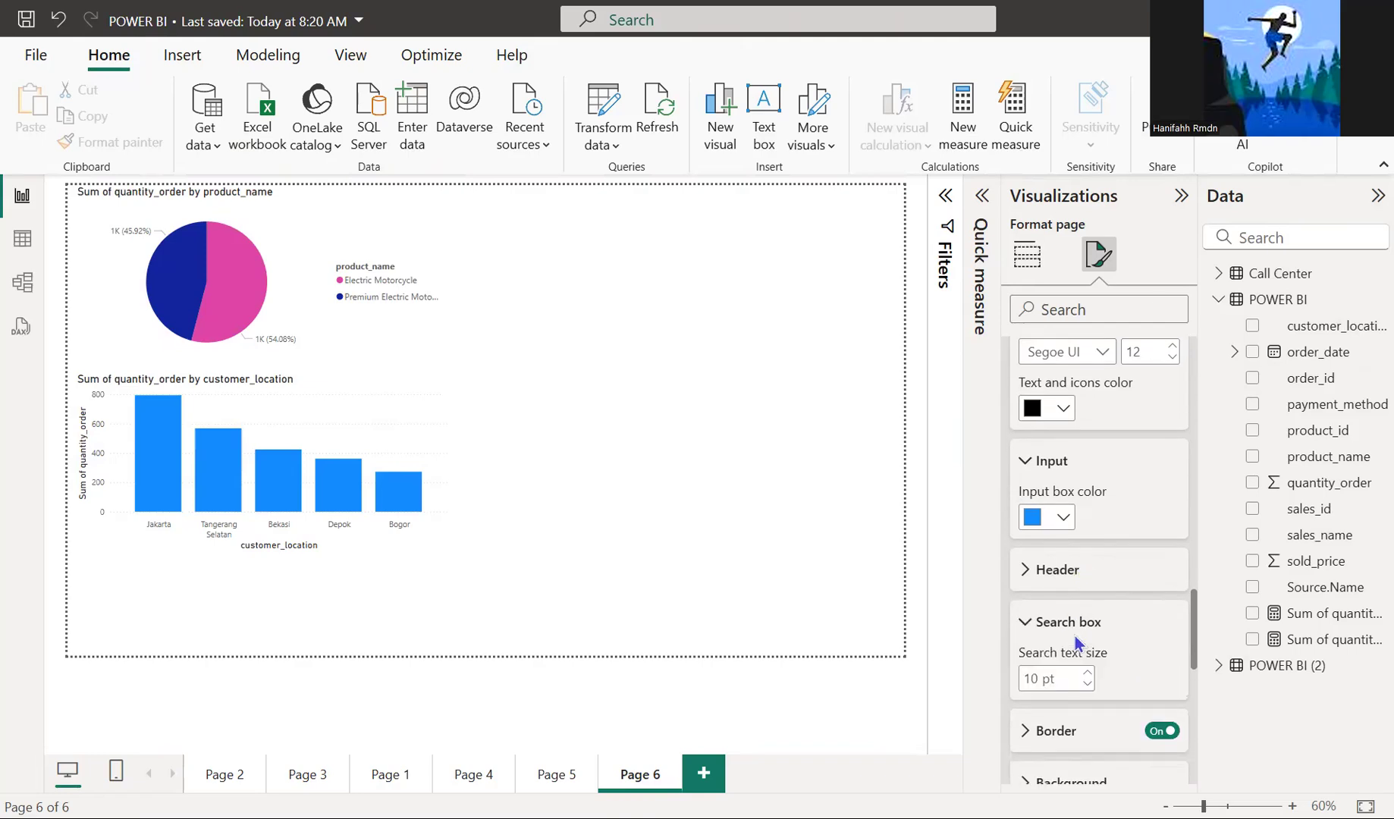
scroll(1074, 636, down, 10)
scroll(1075, 636, down, 2)
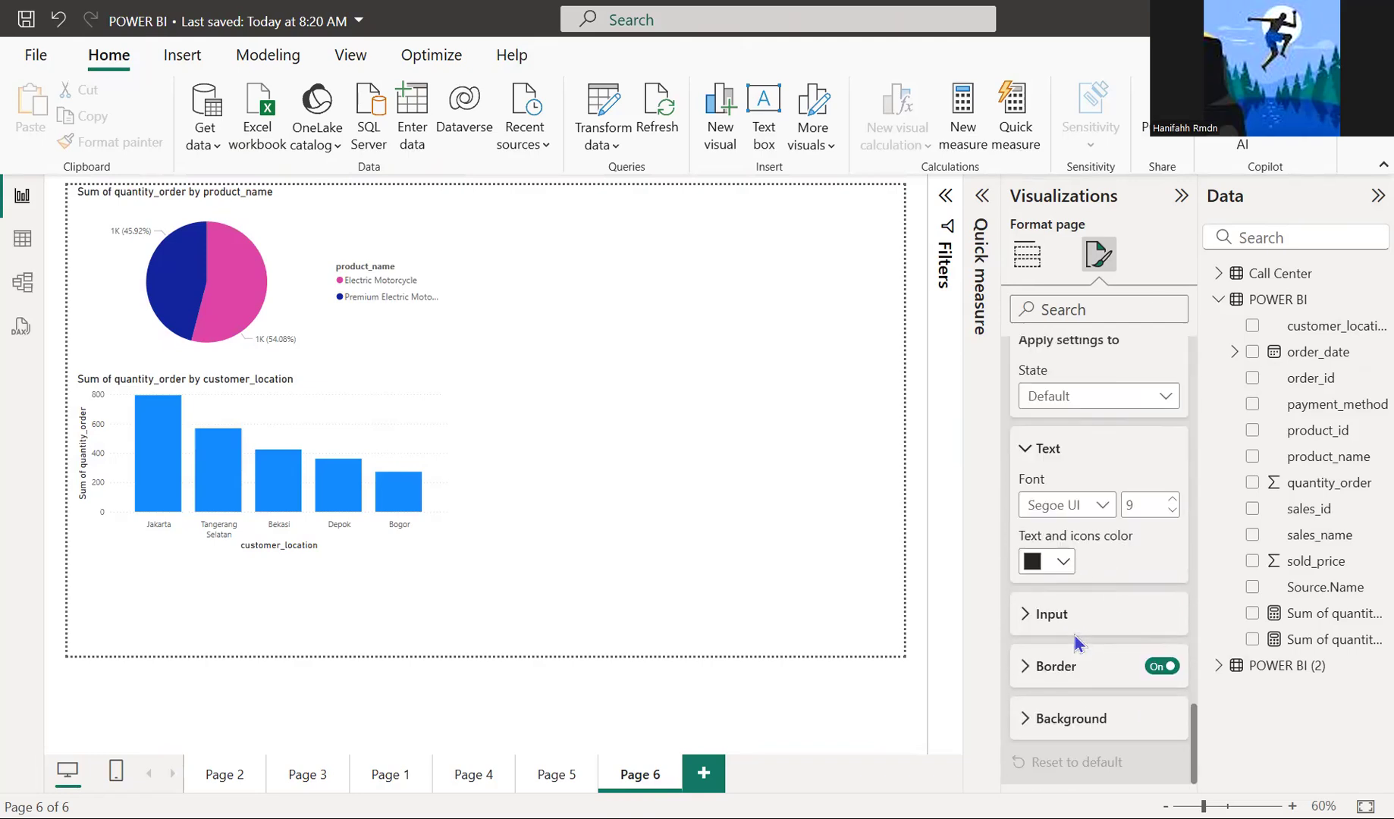
- Add a matrix with payment_method as rows and the sum of quantity_order as values, and convert it into a donut chart
click(1031, 256)
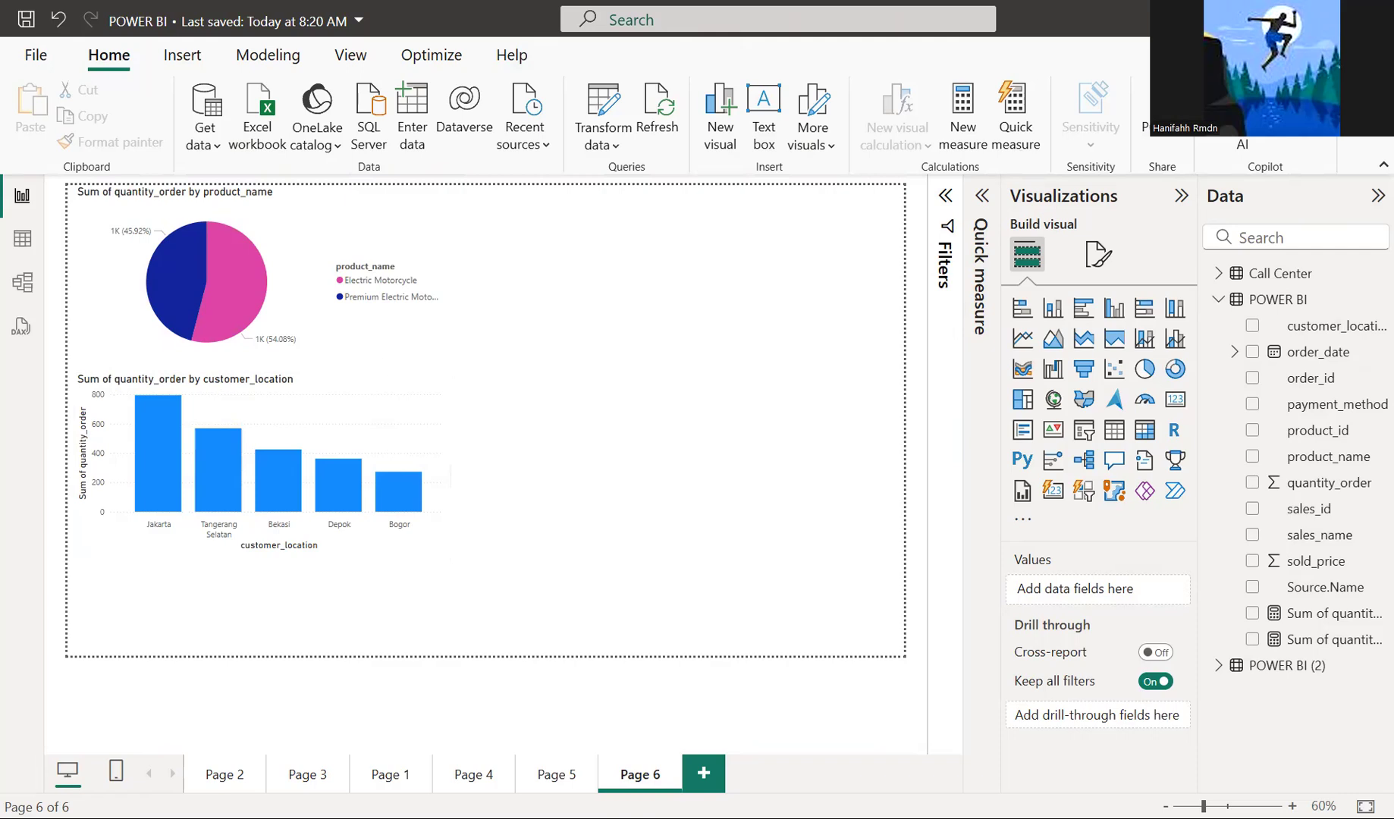
click(1145, 432)
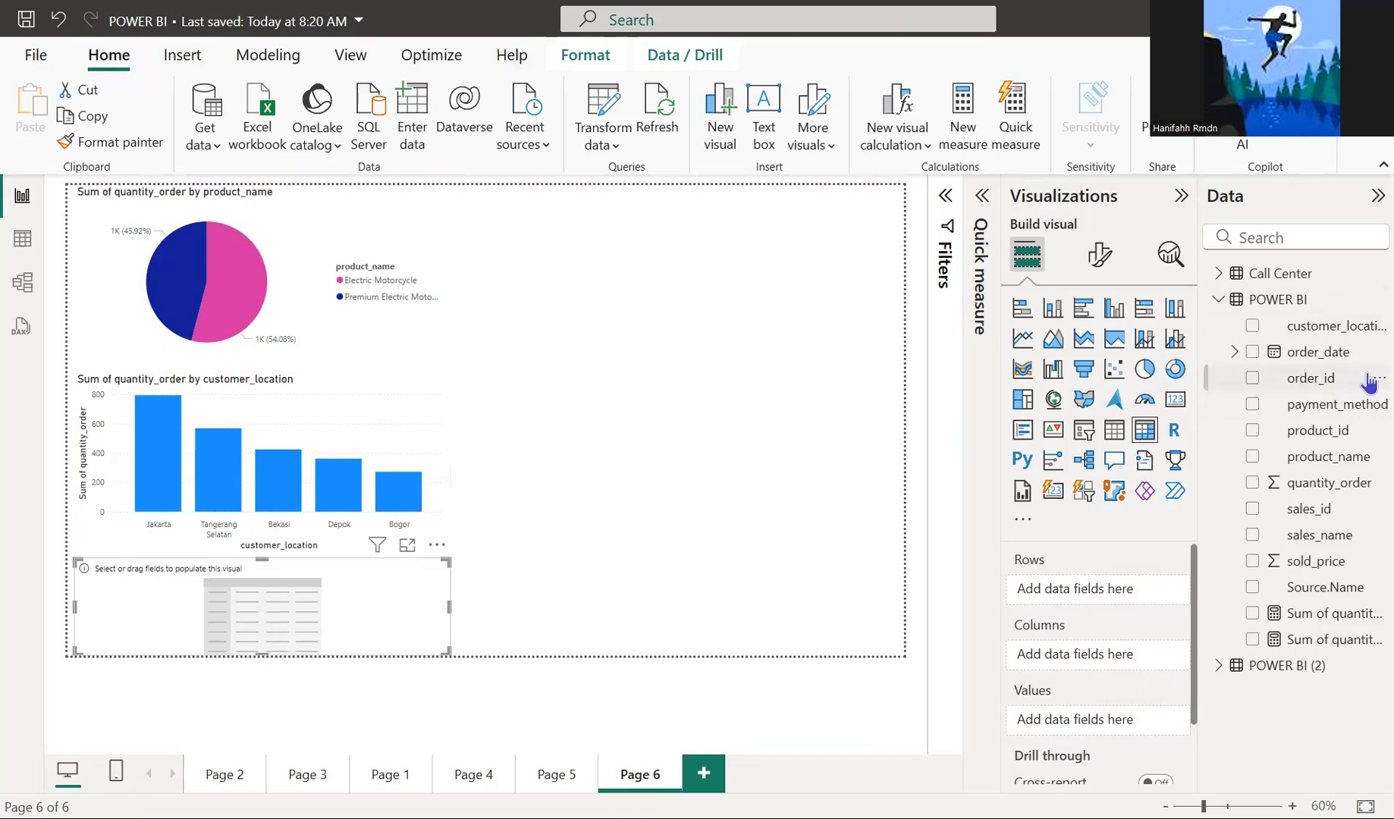
drag(1318, 483, 1101, 722)
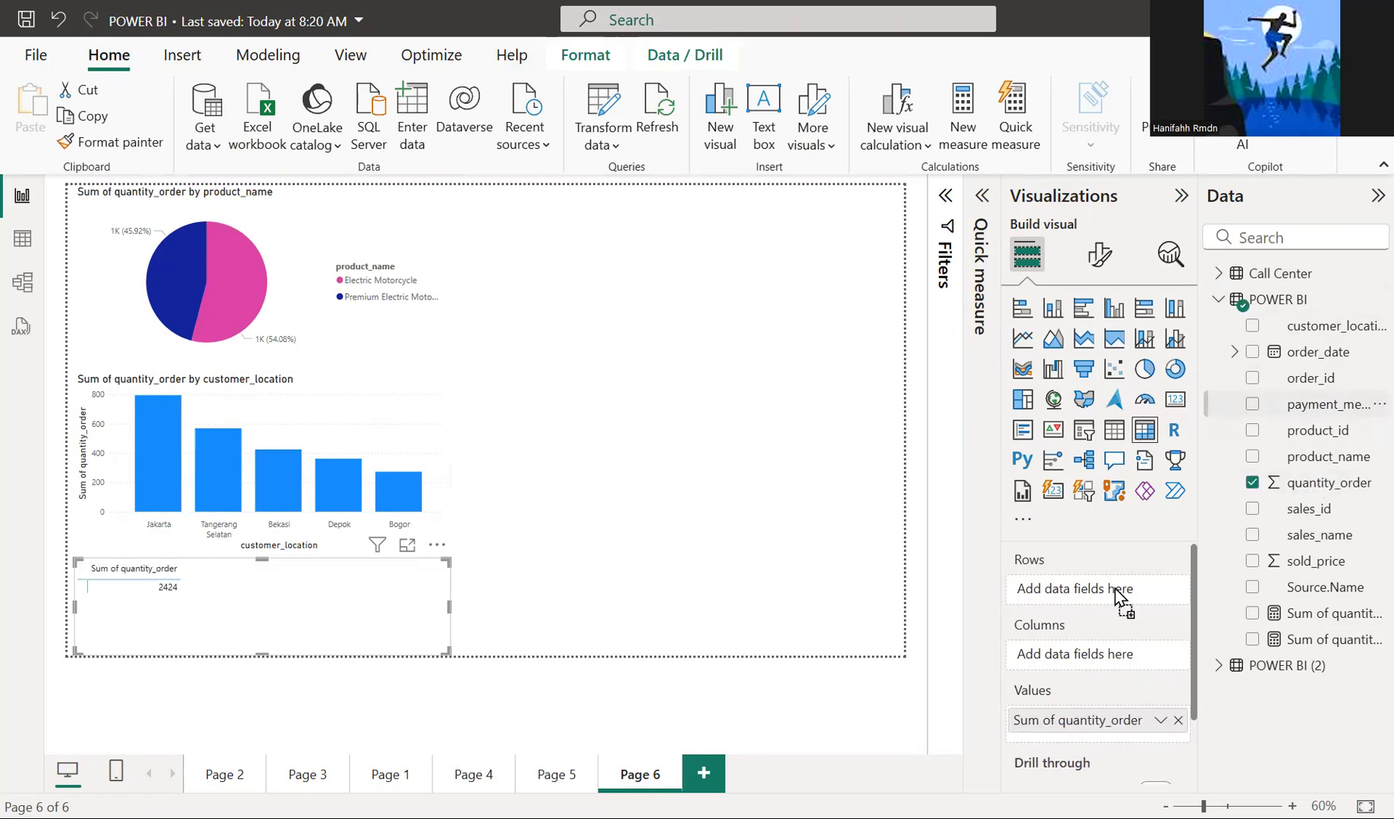
drag(1115, 587, 1115, 589)
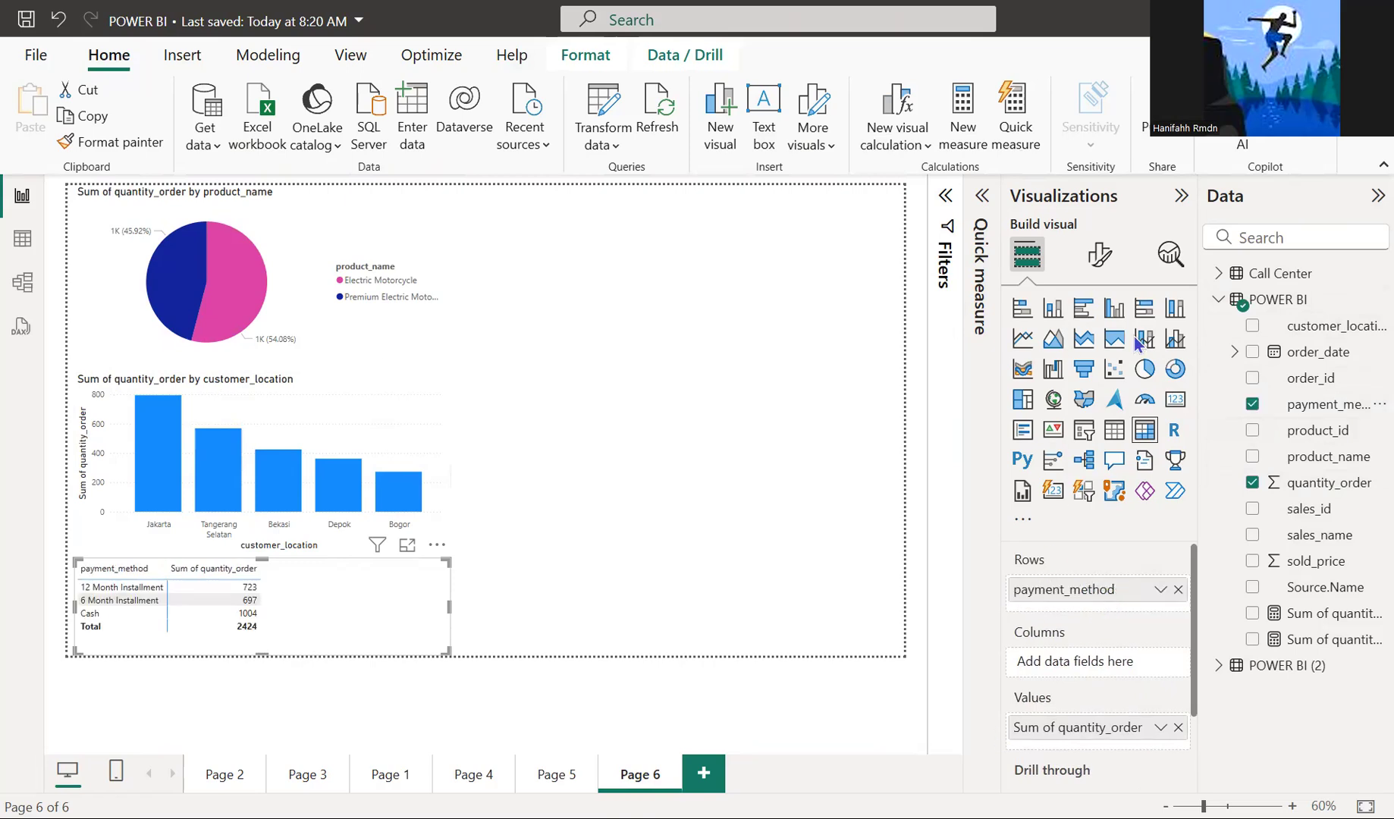
click(1173, 370)
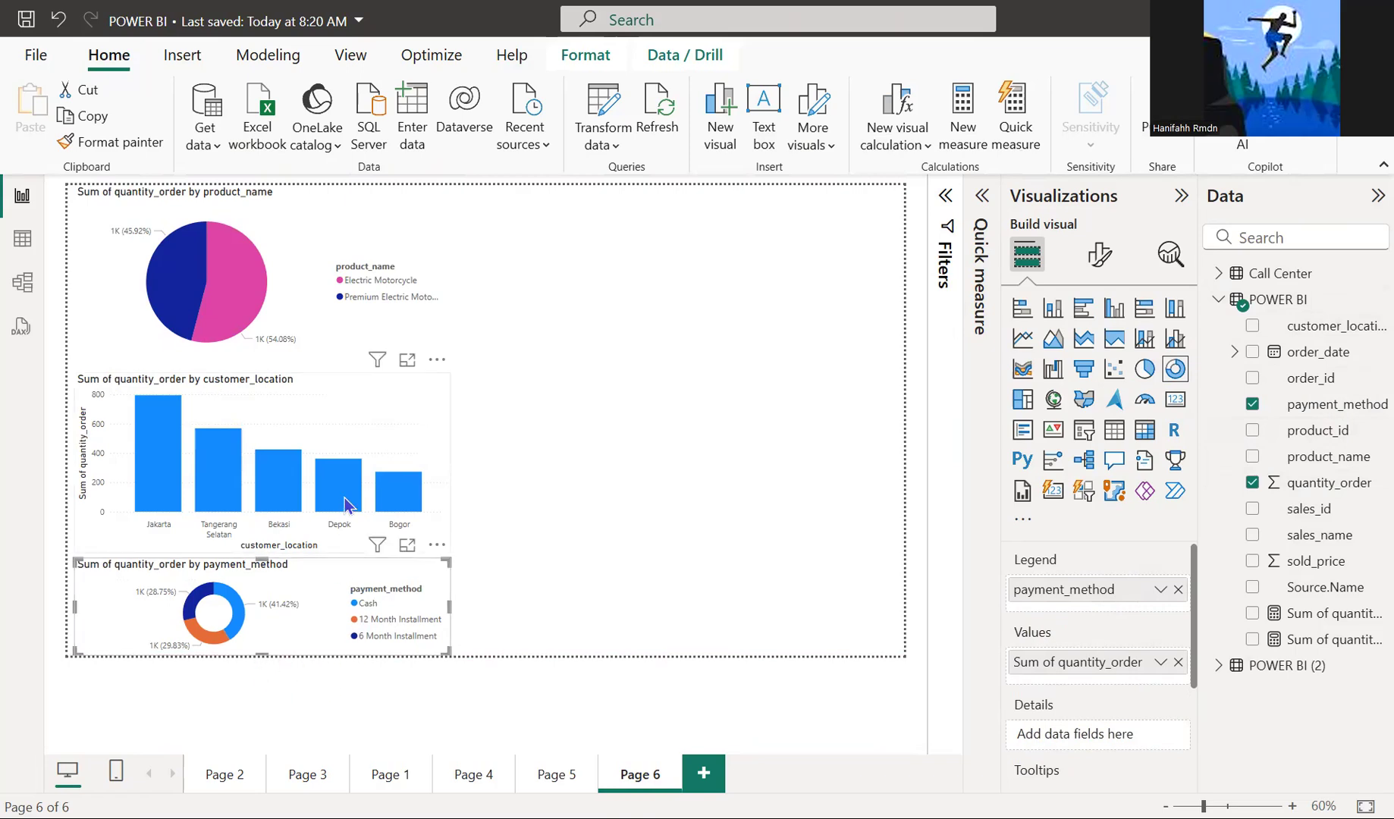
mouse_move(344, 497)
mouse_move(379, 629)
mouse_down()
mouse_move(634, 485)
mouse_move(836, 217)
mouse_move(800, 238)
mouse_move(534, 629)
mouse_move(382, 650)
mouse_up()
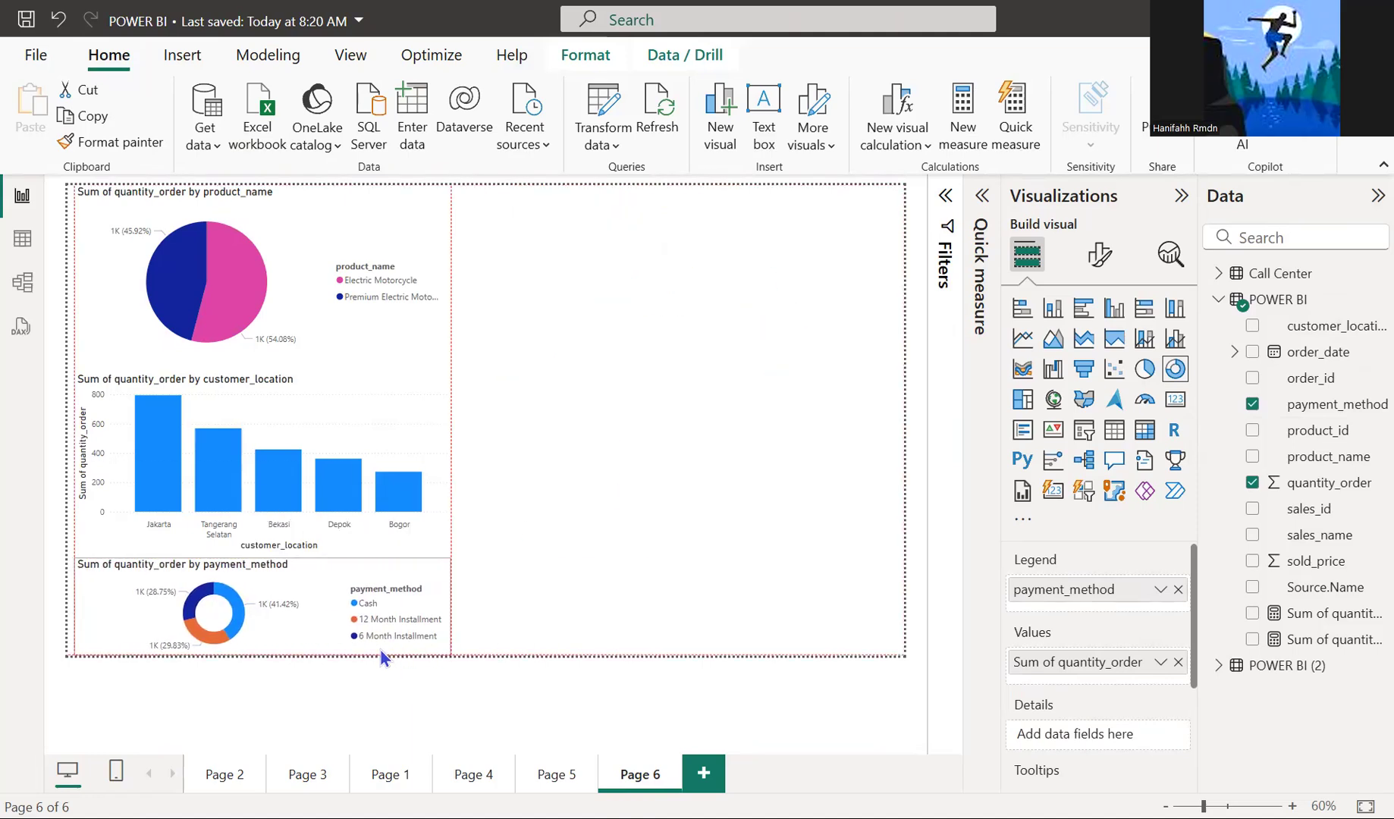
click(410, 499)
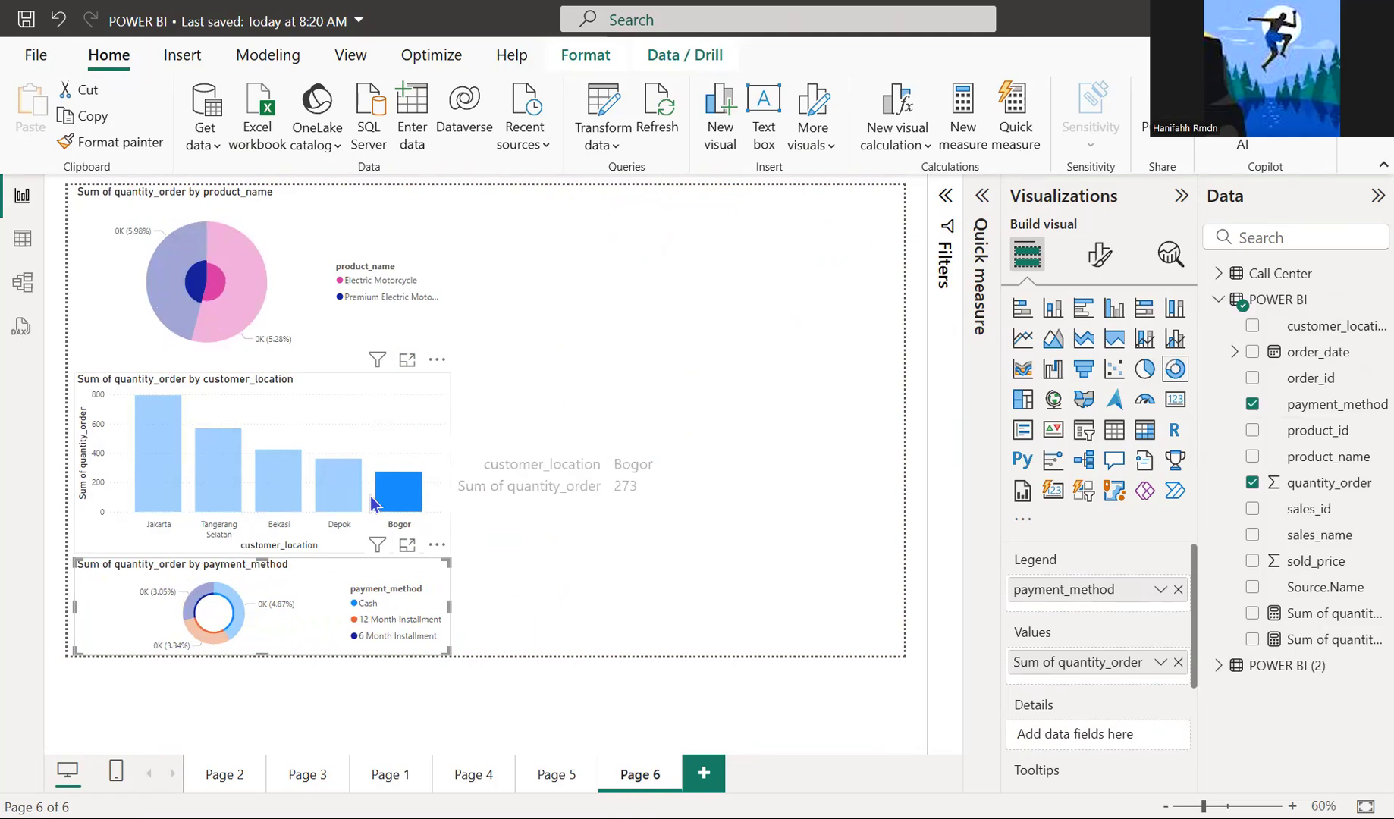
click(531, 405)
- Shrink the customer_location column chart and the product_name pie chart, and place the column chart below the pie chart
mouse_move(381, 501)
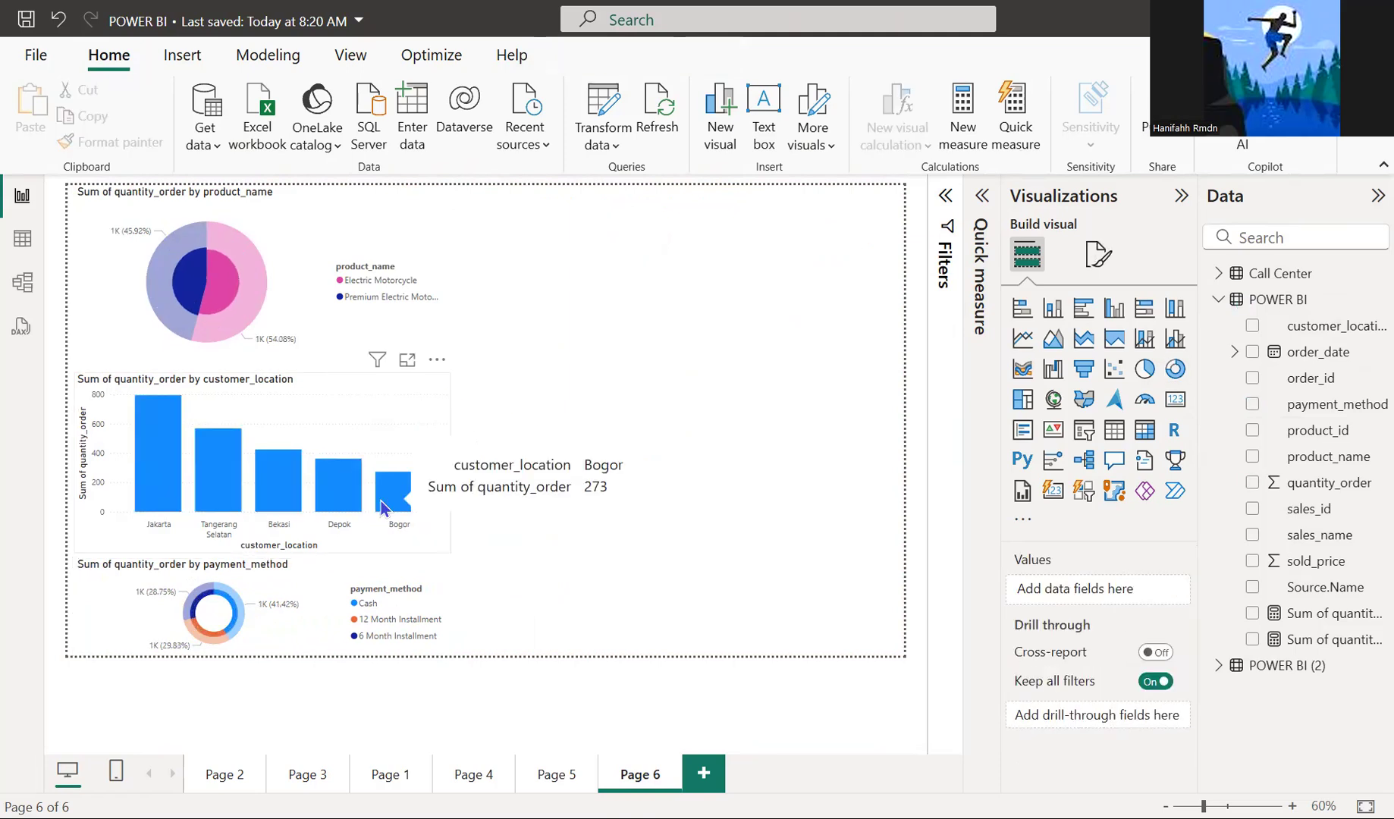
drag(411, 407, 417, 333)
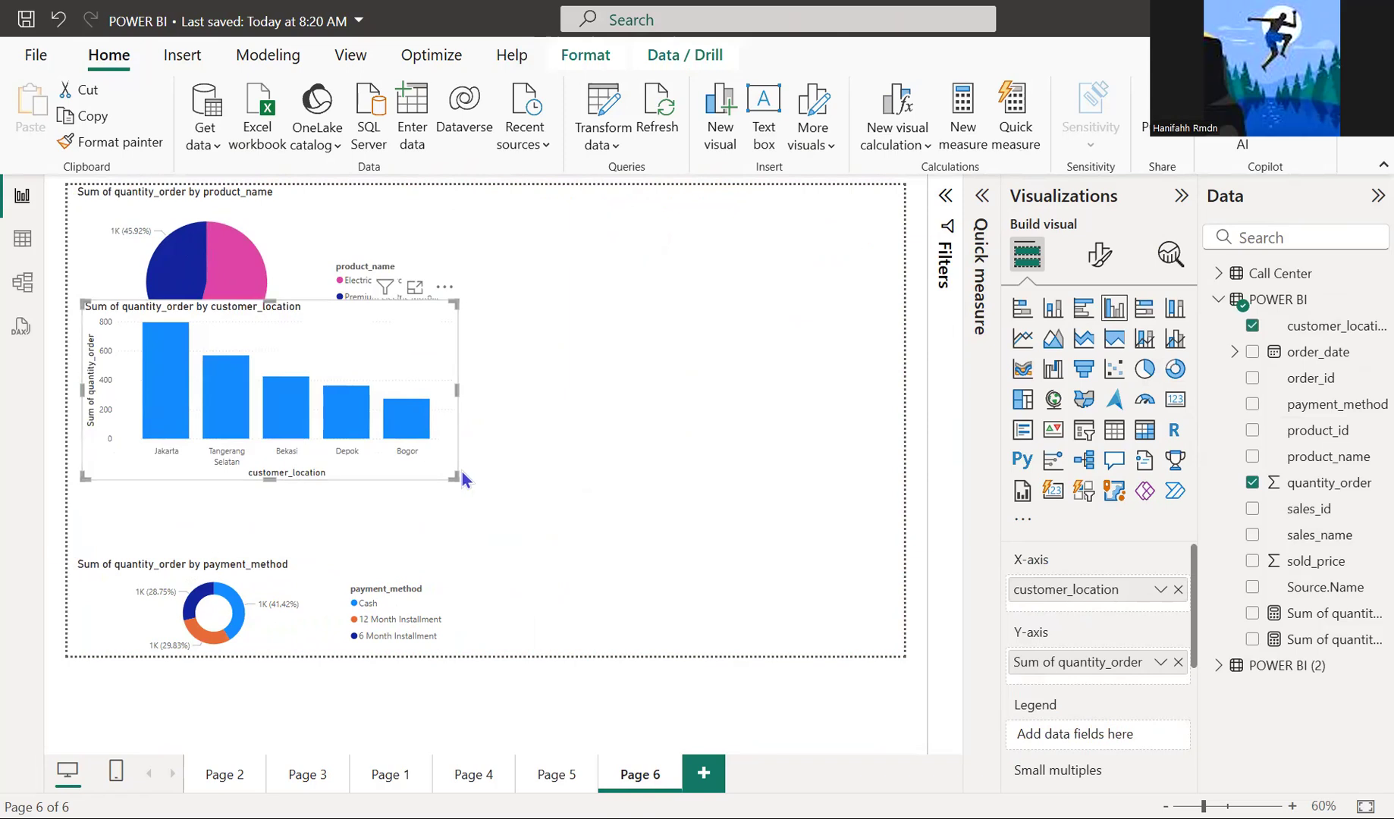
drag(462, 478, 417, 442)
drag(392, 348, 376, 425)
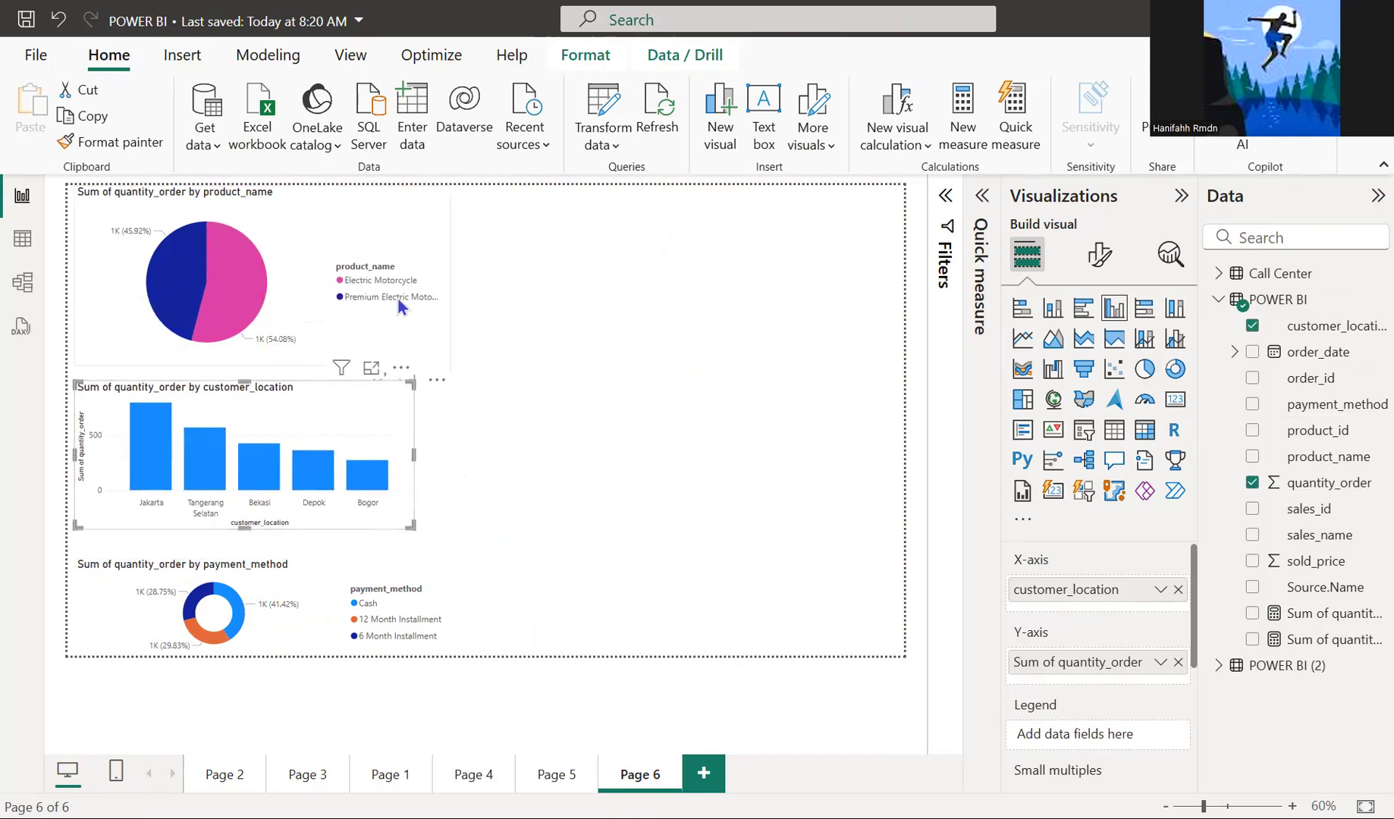
click(405, 317)
drag(445, 188, 354, 228)
click(573, 417)
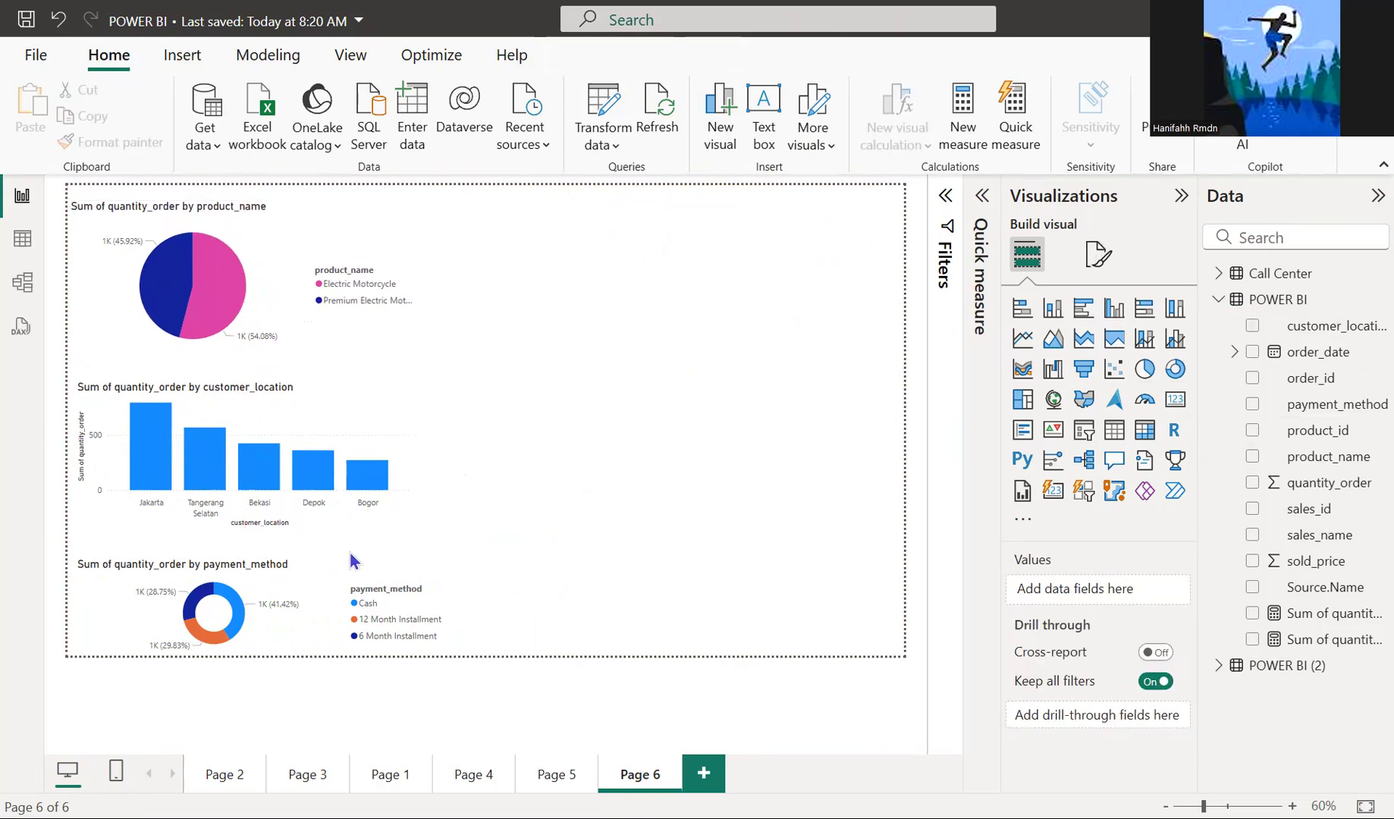
- Move the payment_method donut chart up so it sits directly beneath the customer_location column chart
drag(332, 603, 332, 582)
click(544, 531)
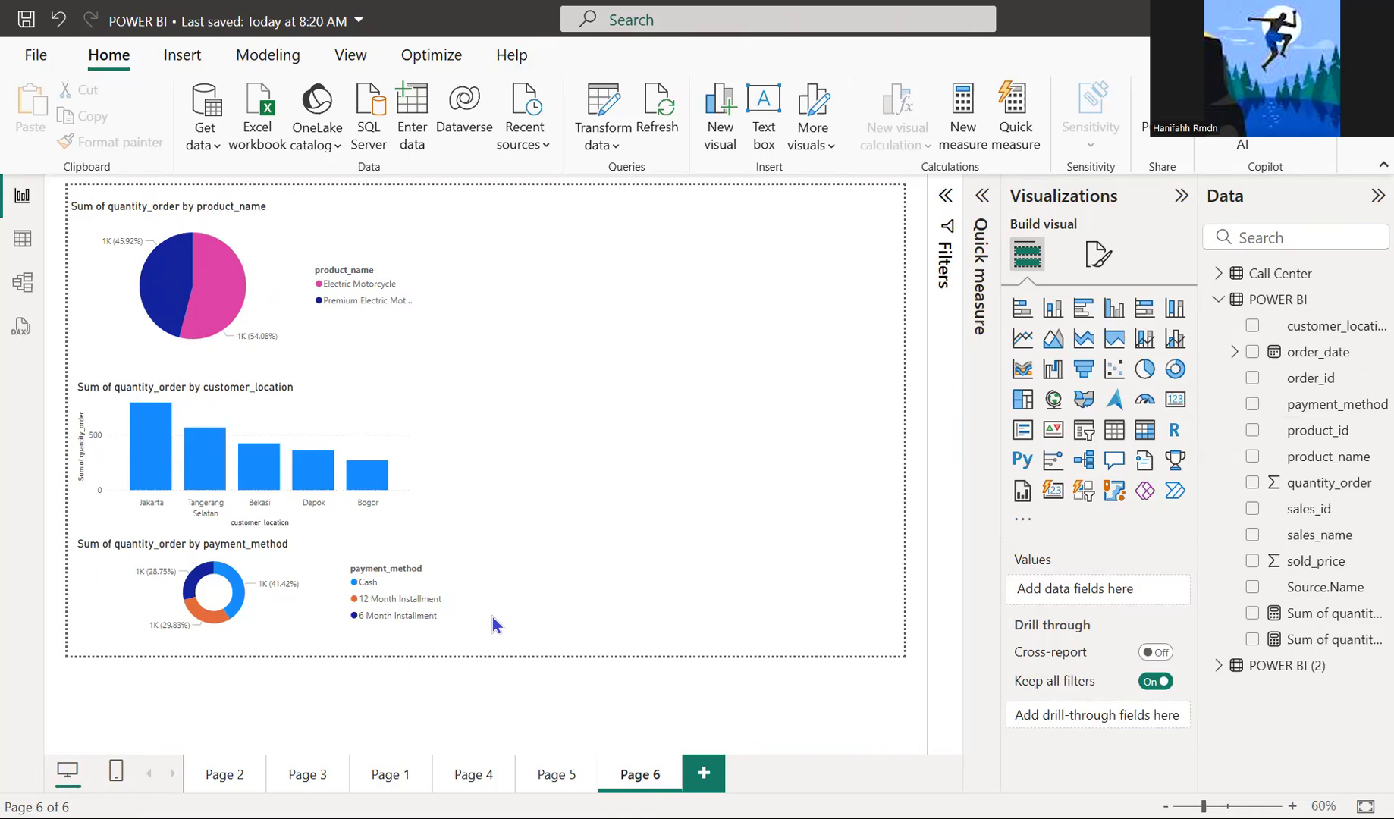
click(352, 629)
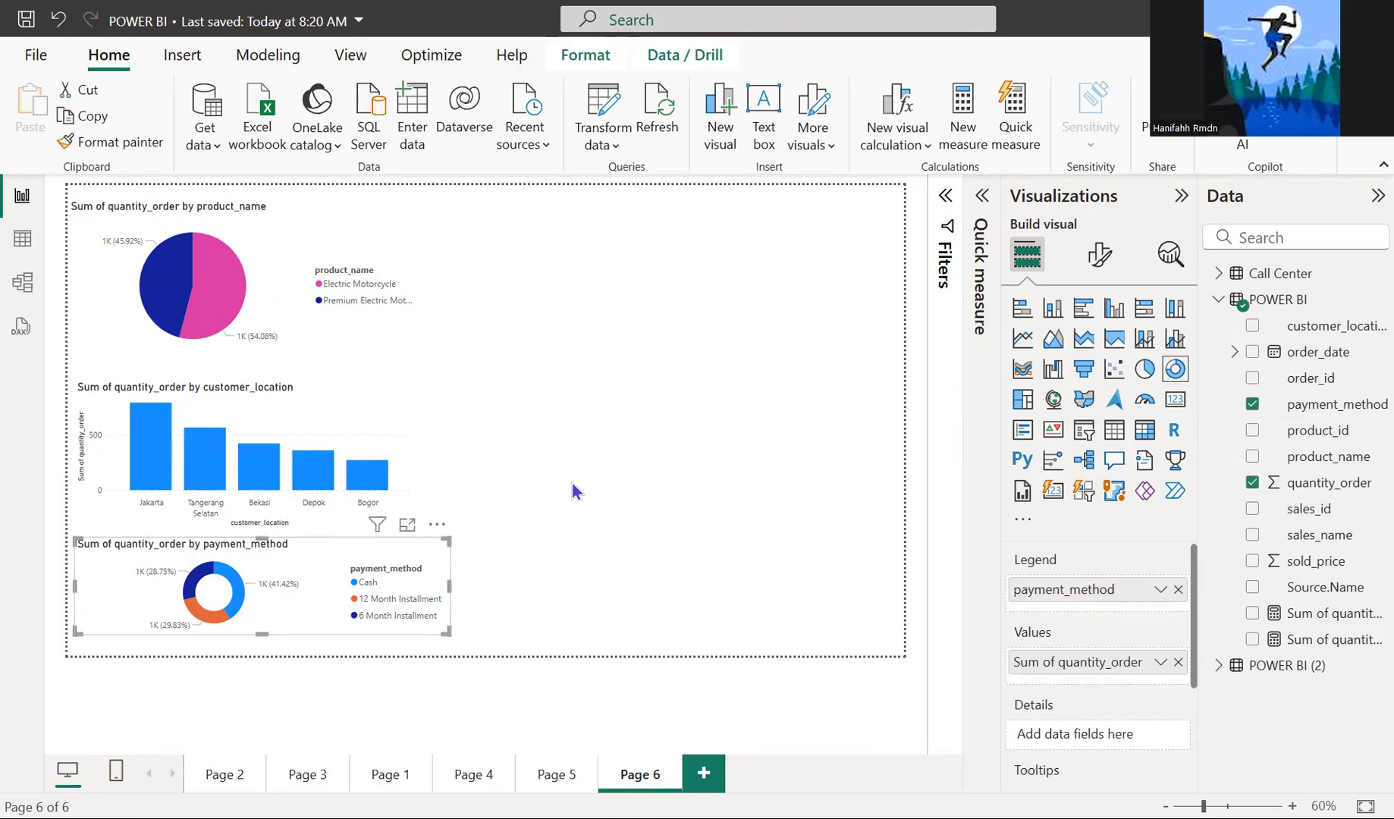
- Add a matrix beside the pie chart with sales_name as rows and the sum of quantity_order as values
click(636, 465)
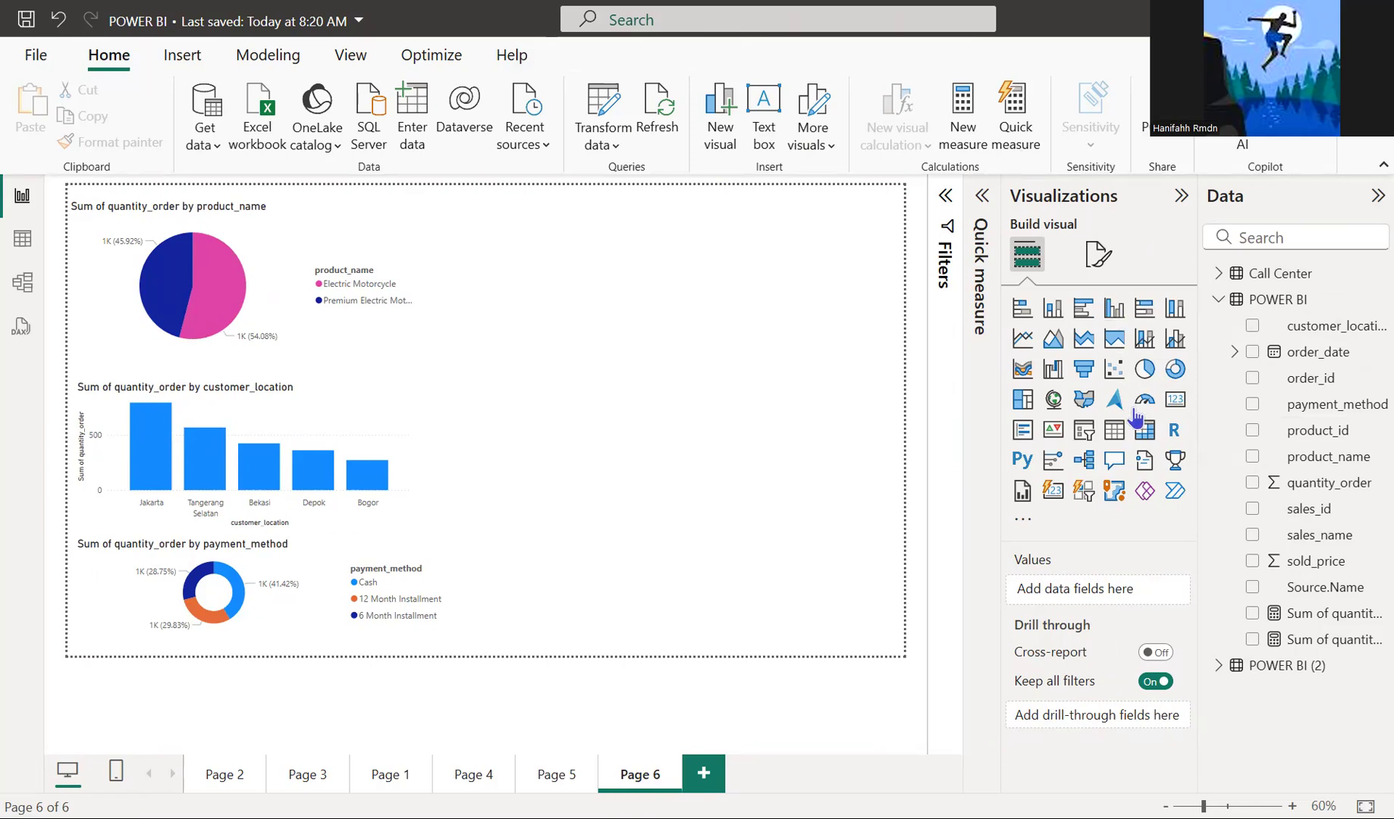
click(1146, 431)
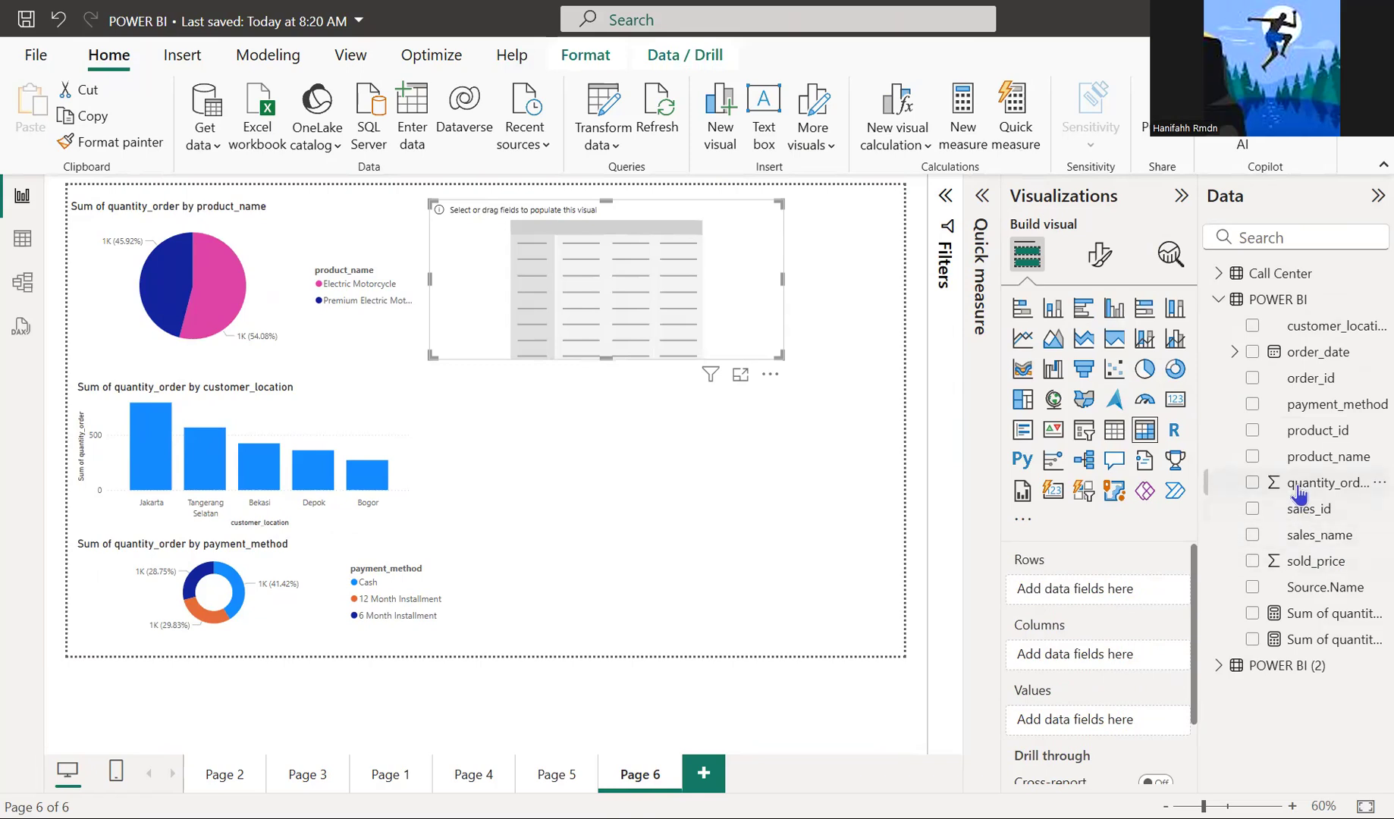
drag(1262, 517, 1129, 732)
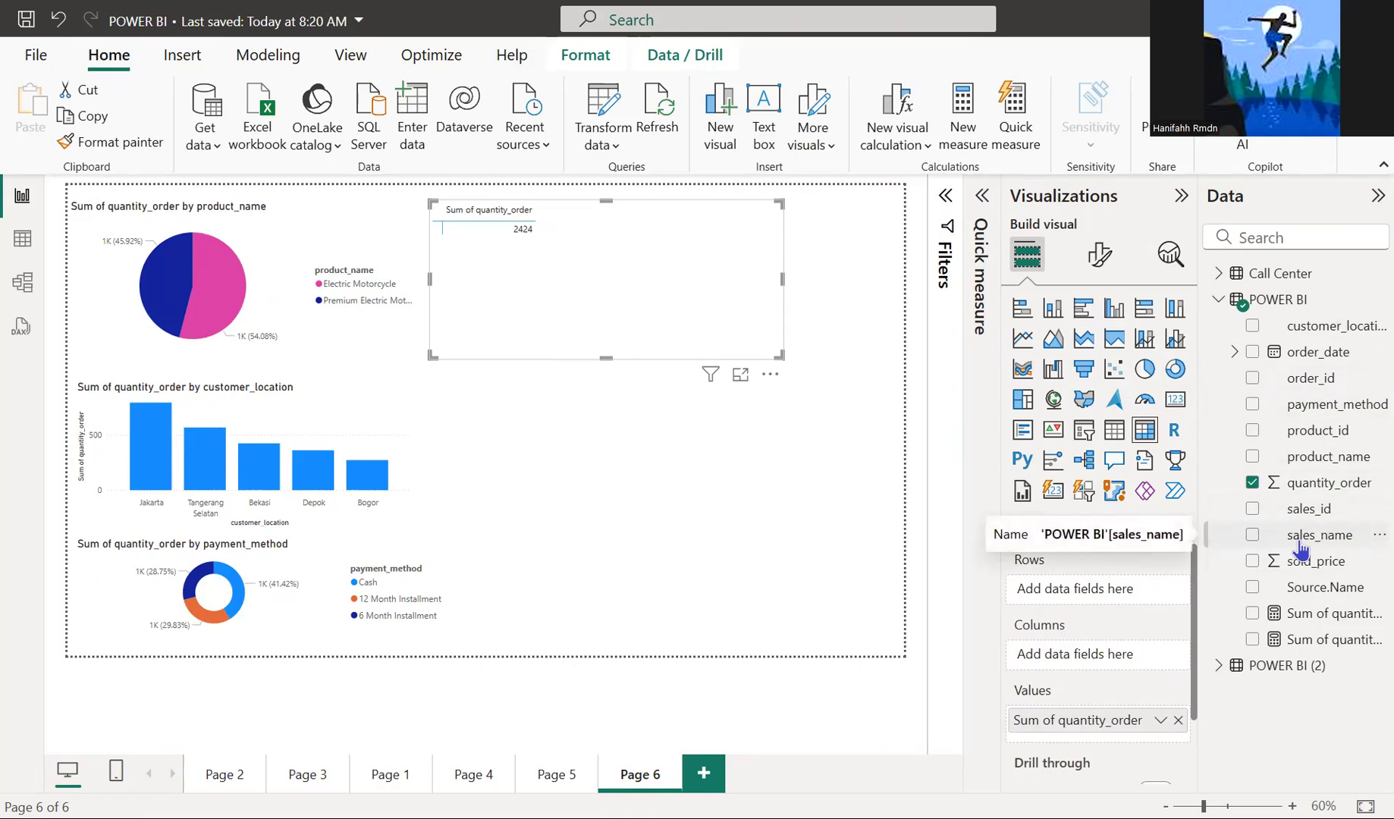
drag(1299, 543, 1128, 599)
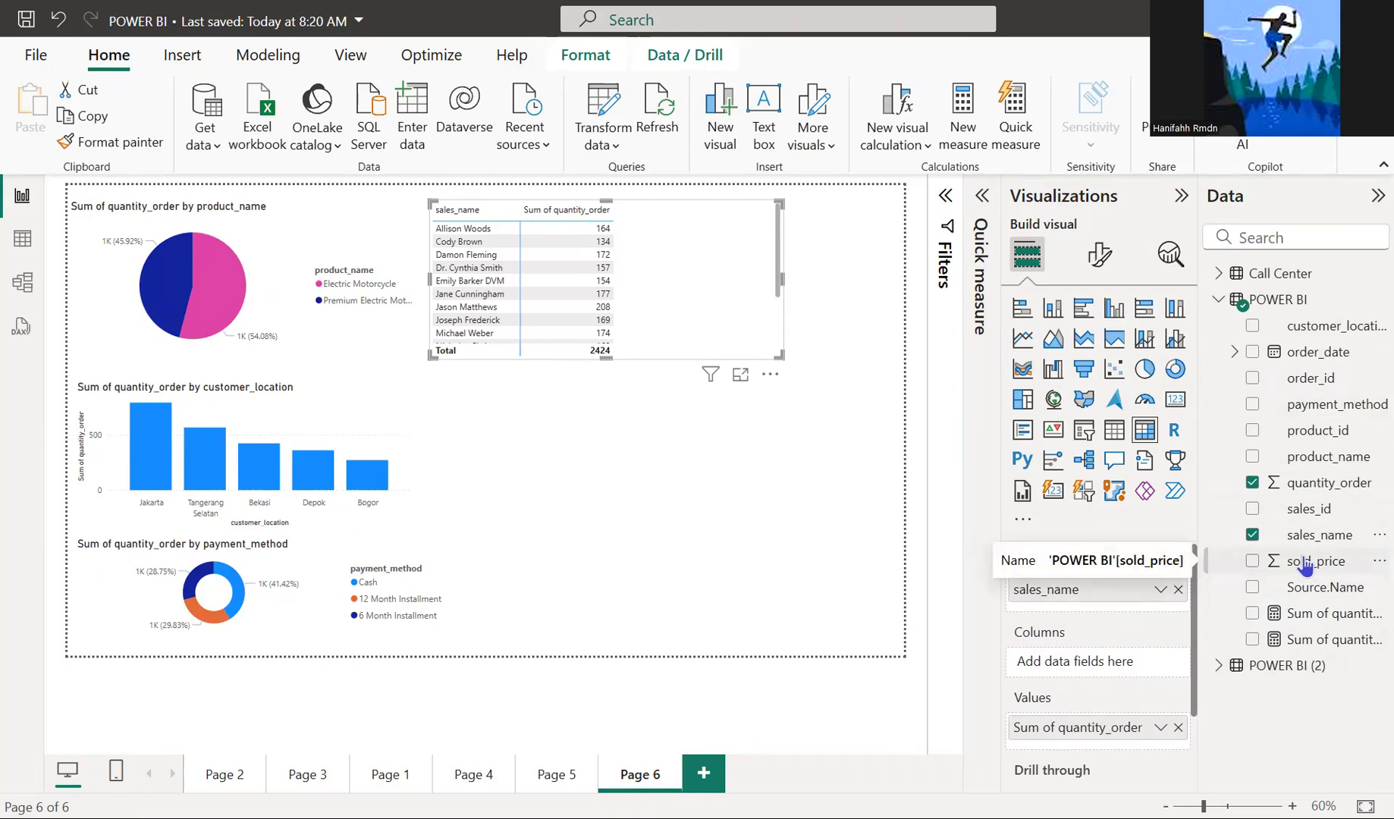
- Try the sum of sold_price as the sales_name matrix's values, and restore the sum of quantity_order
click(1178, 728)
drag(1262, 565, 1101, 734)
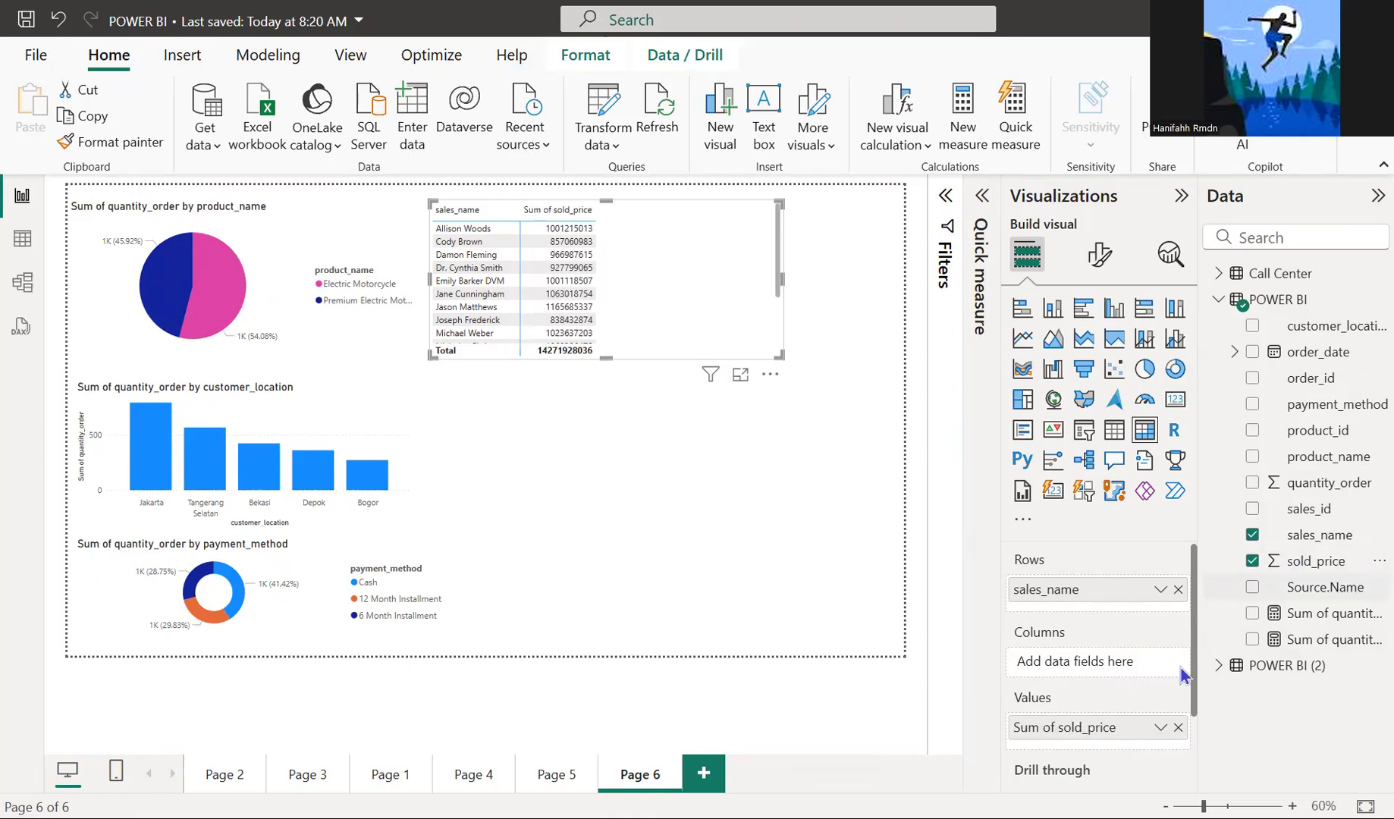
click(1252, 561)
drag(1293, 511, 1099, 734)
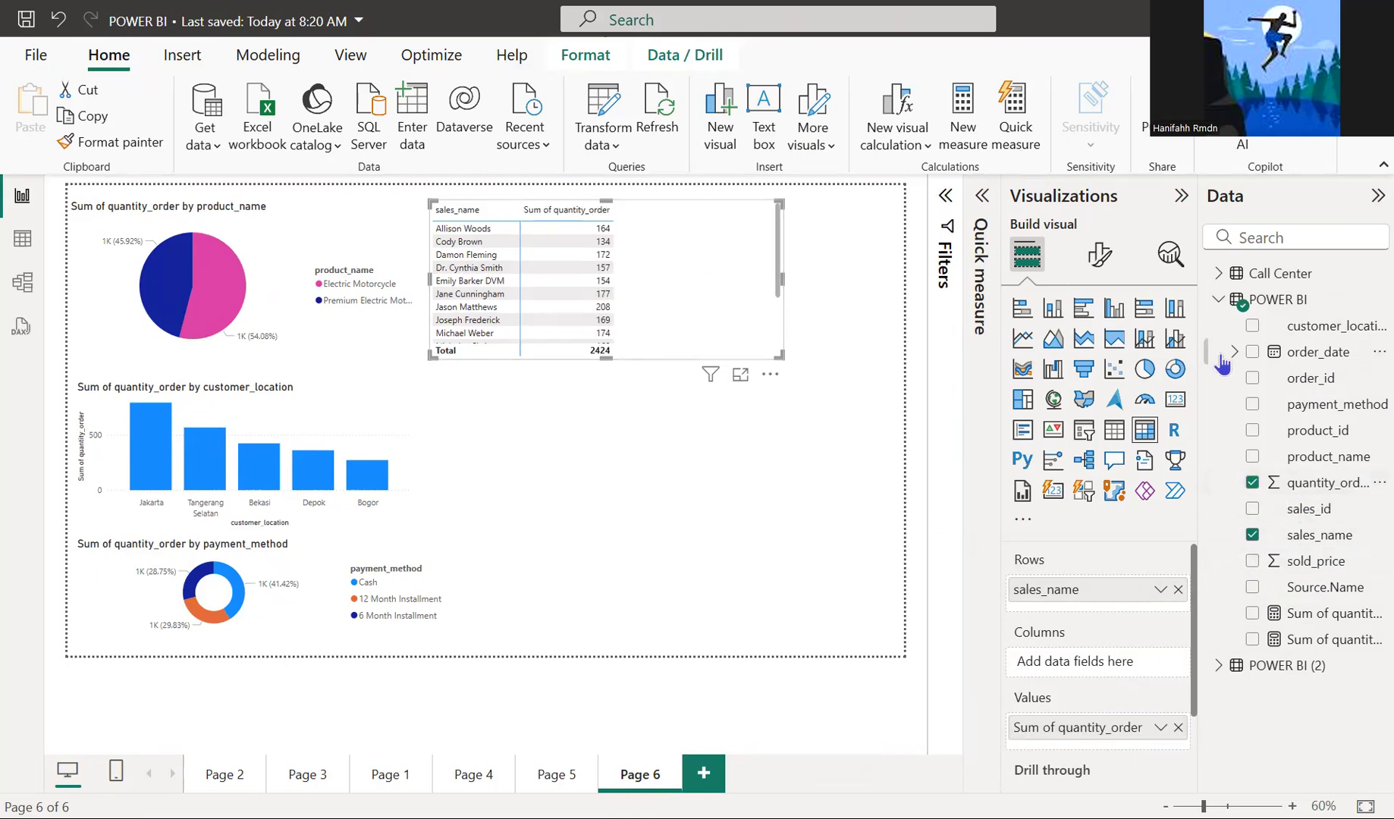
- Move the sales_name visual slightly down and make it a stacked bar chart after trying clustered and 100% stacked bar charts
click(1082, 317)
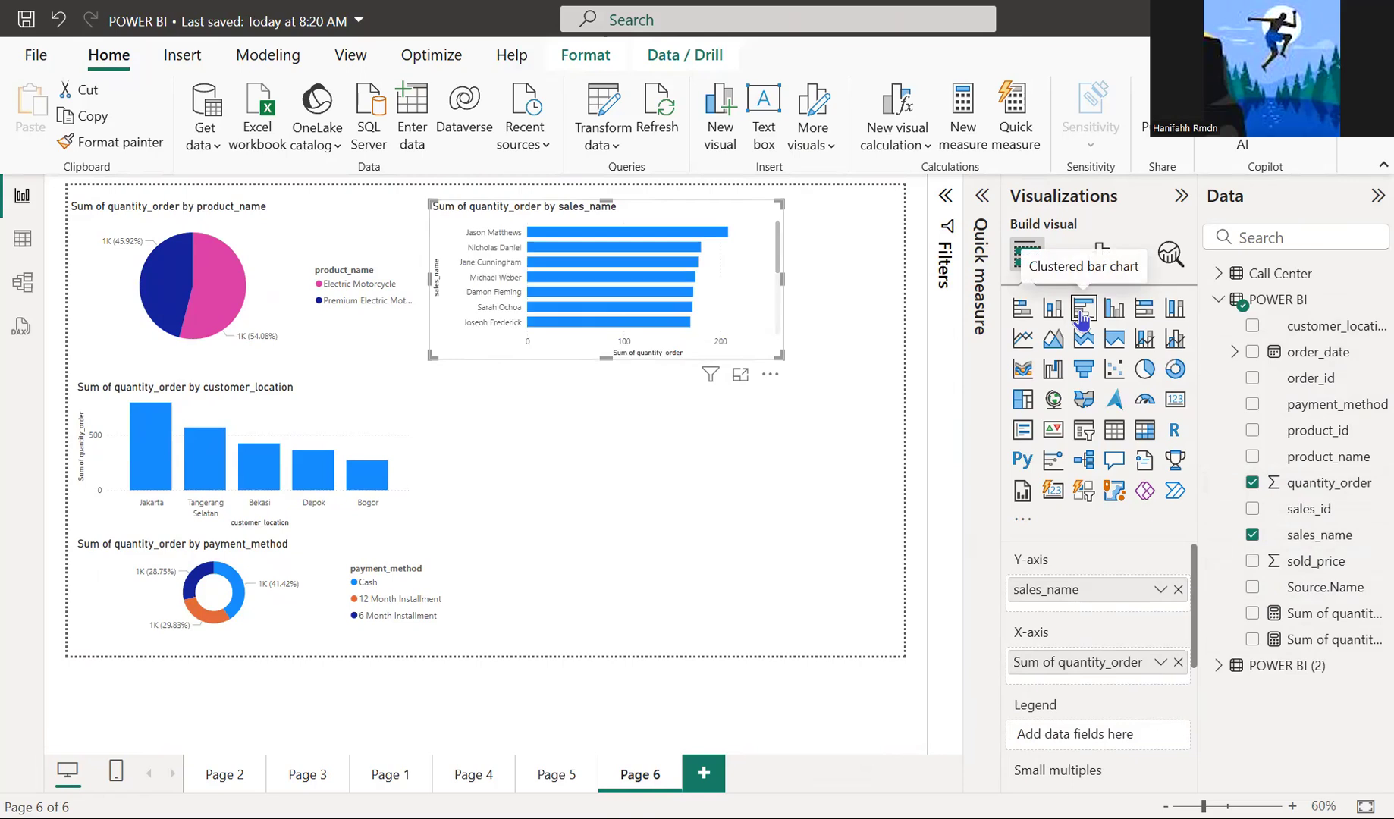
drag(744, 324, 744, 384)
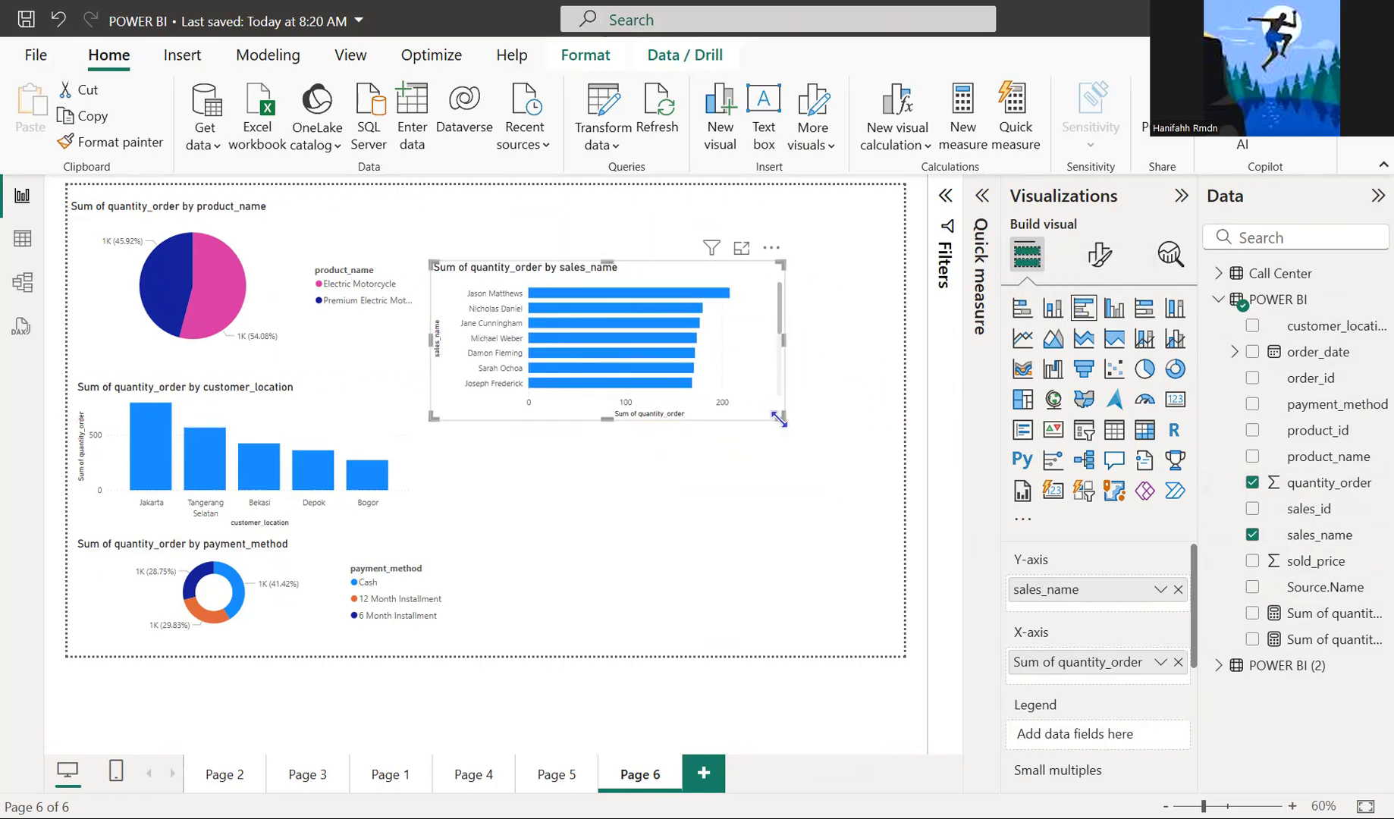
click(1146, 309)
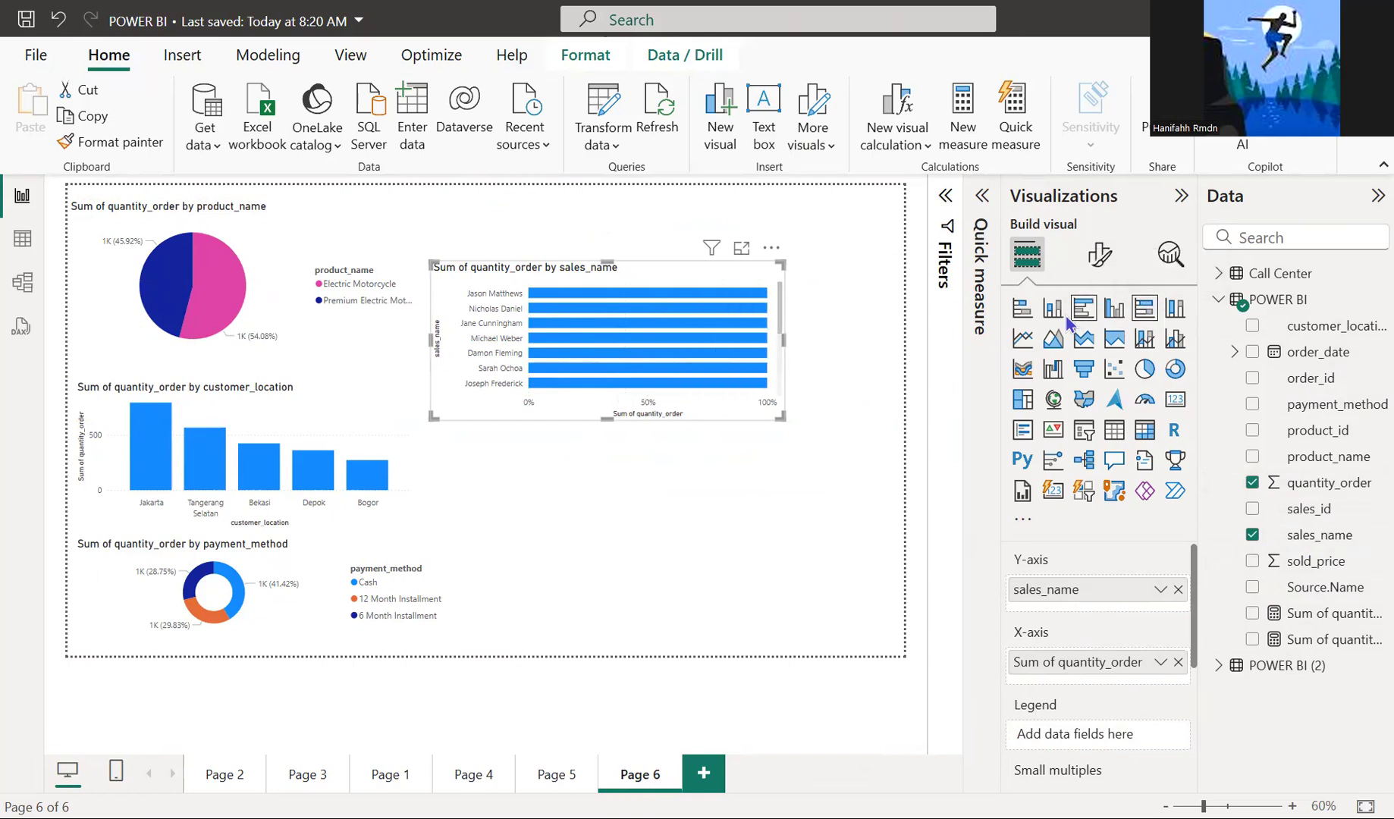
click(1023, 317)
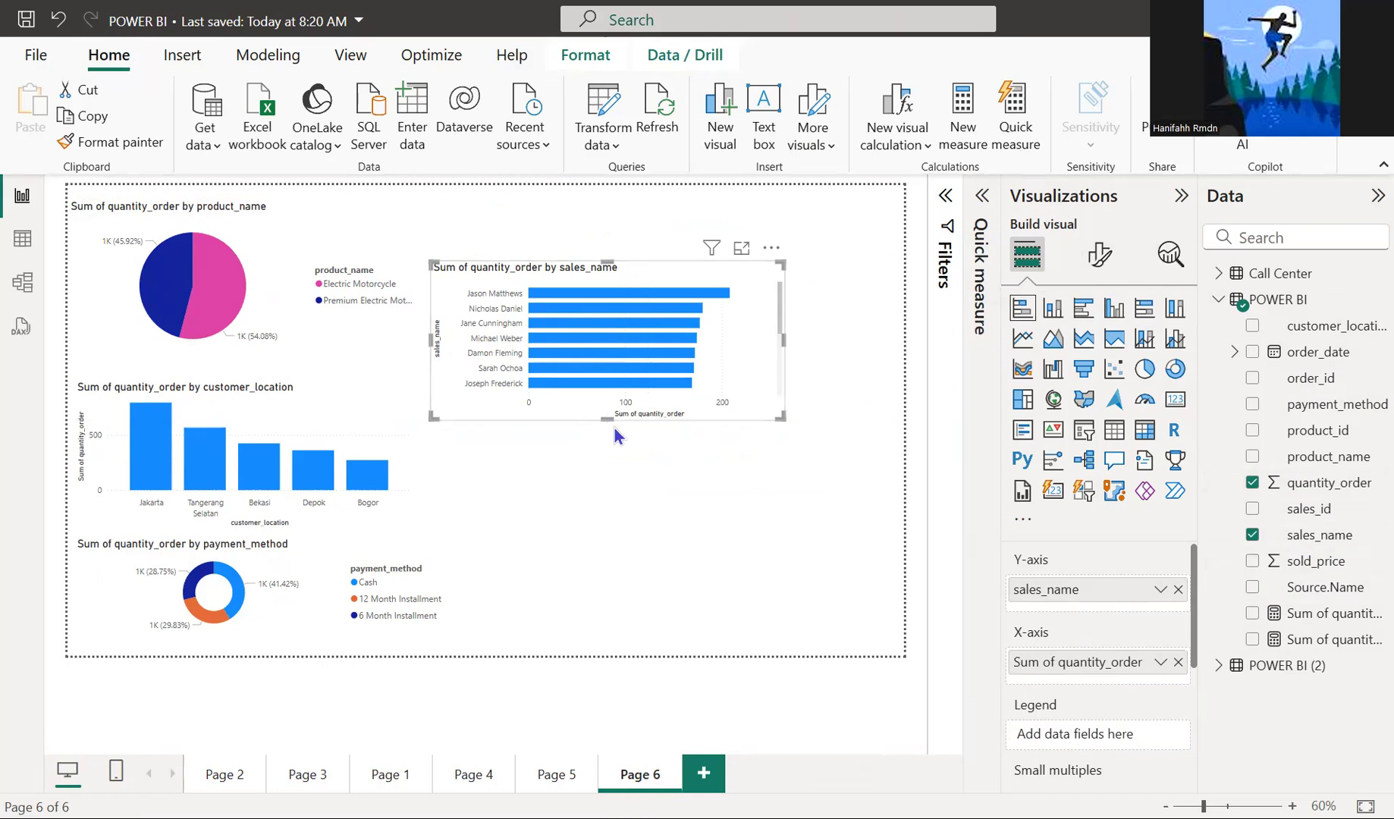
- Enlarge the sales_name bar chart downward until every salesperson fits, and widen it to near the page's right edge
drag(606, 412, 665, 556)
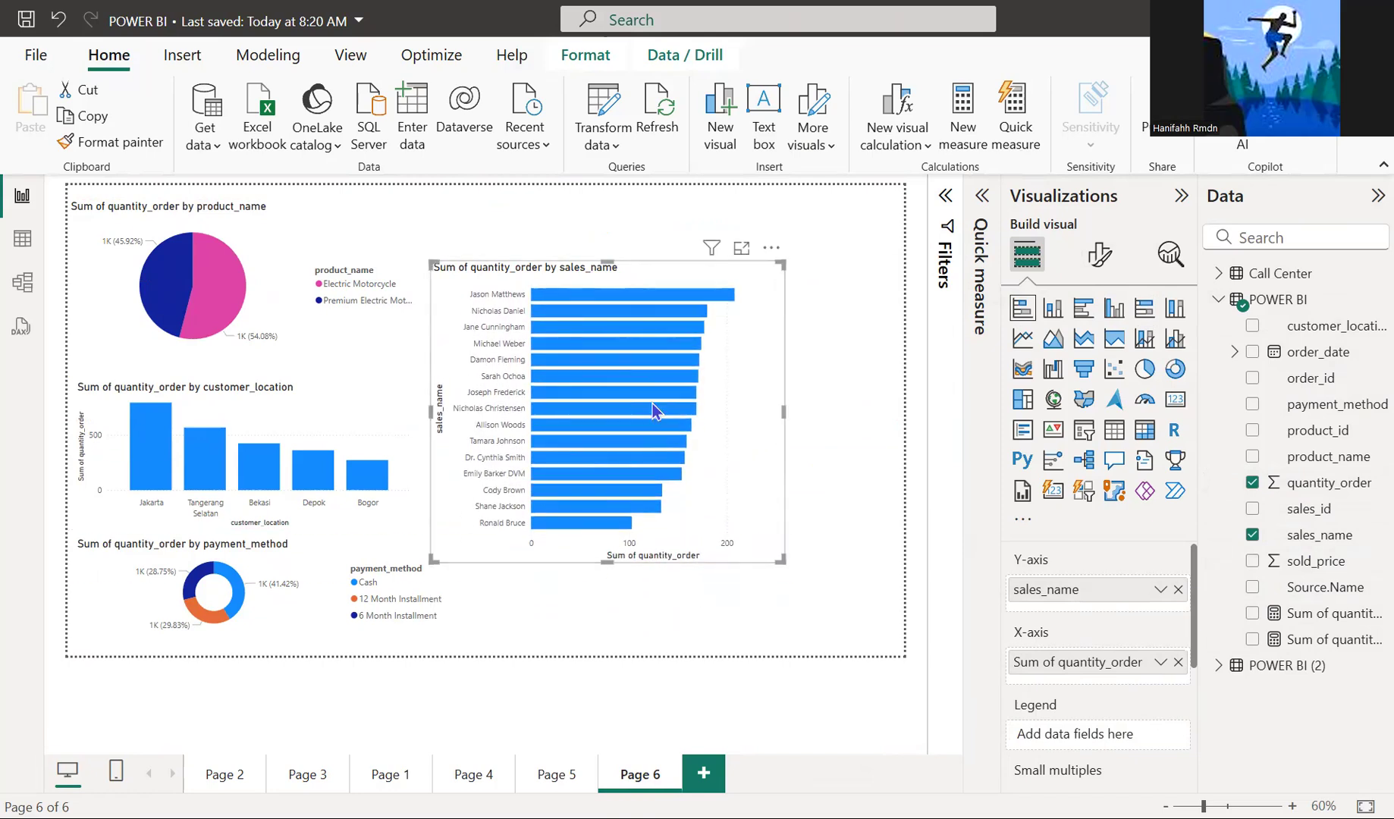
drag(789, 426, 887, 418)
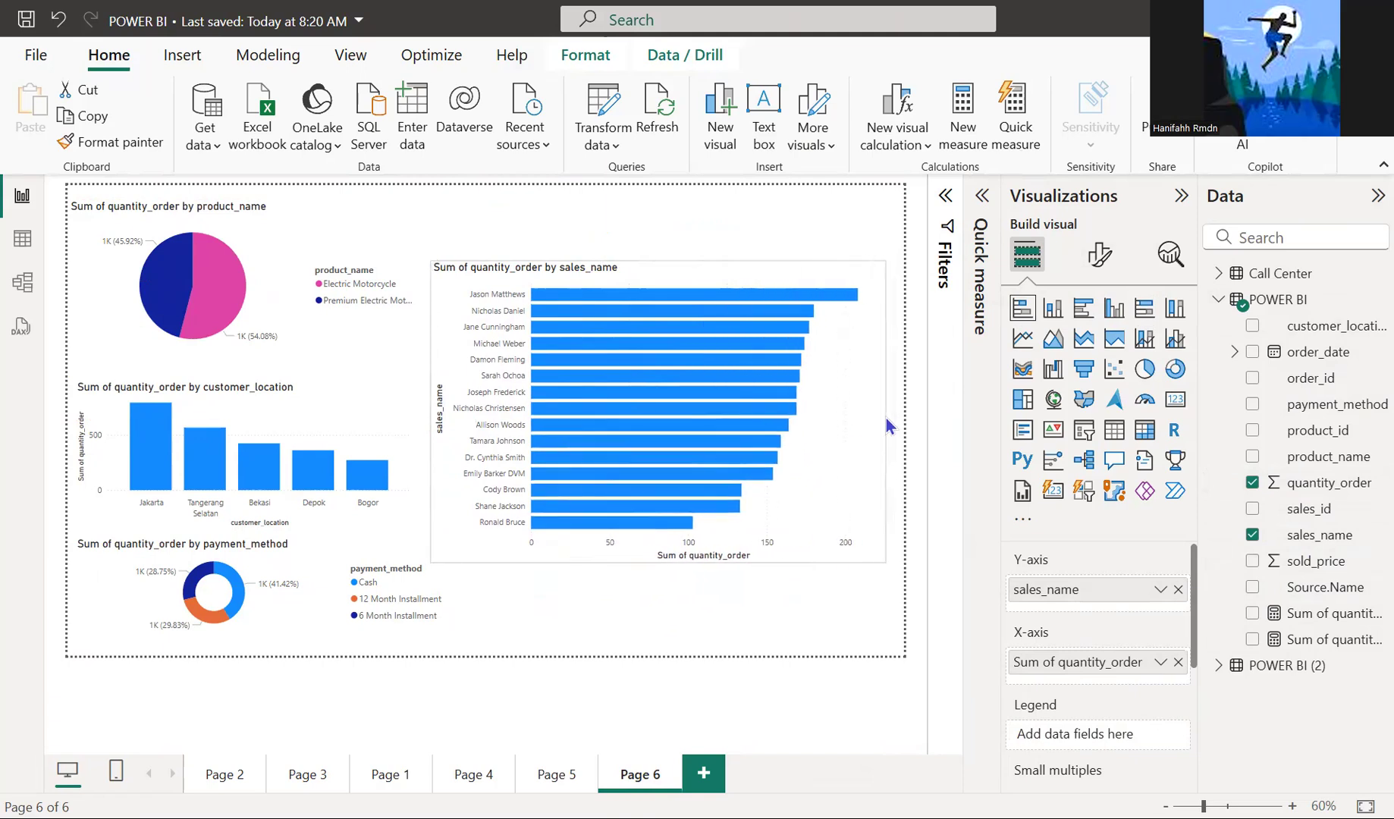
click(743, 643)
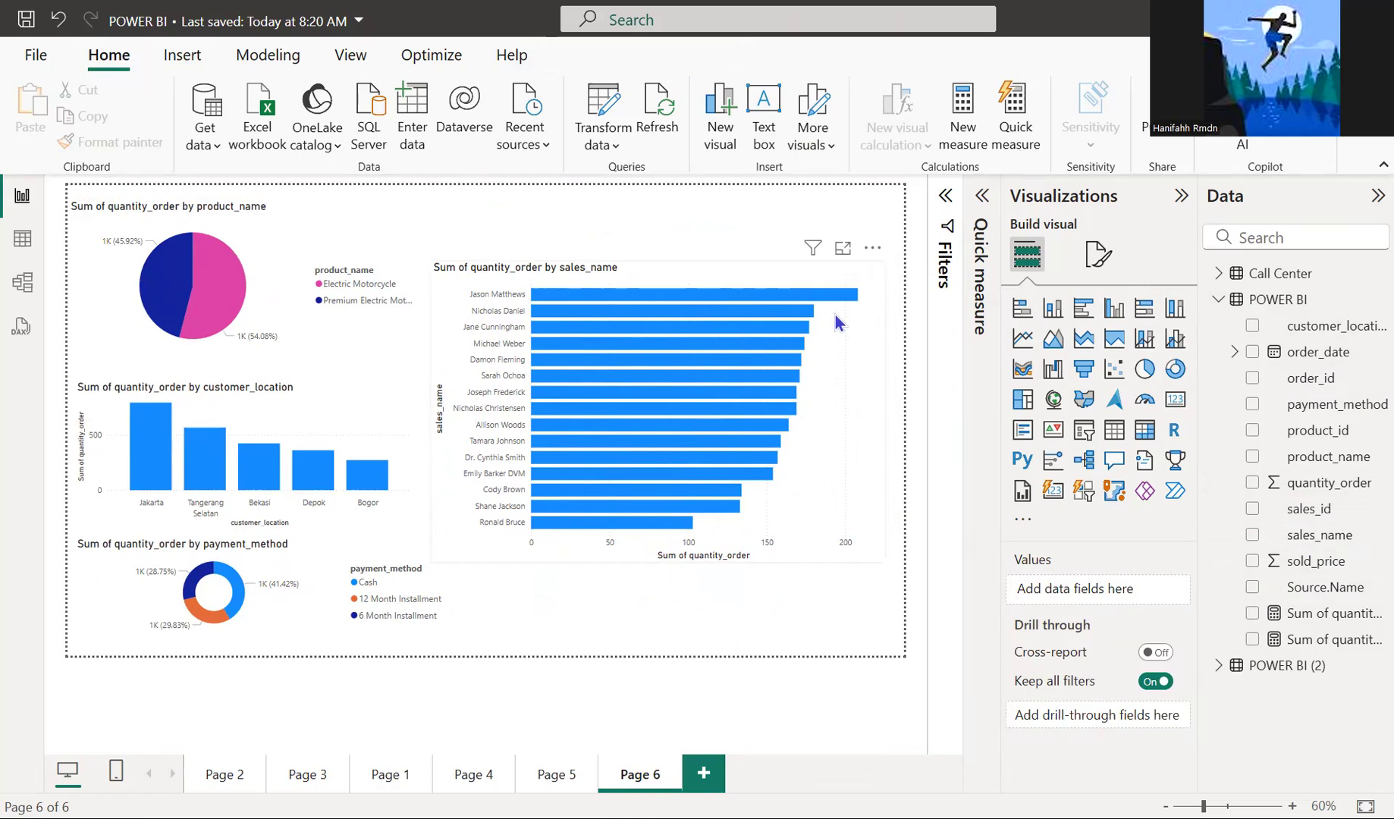
mouse_move(852, 304)
click(1143, 431)
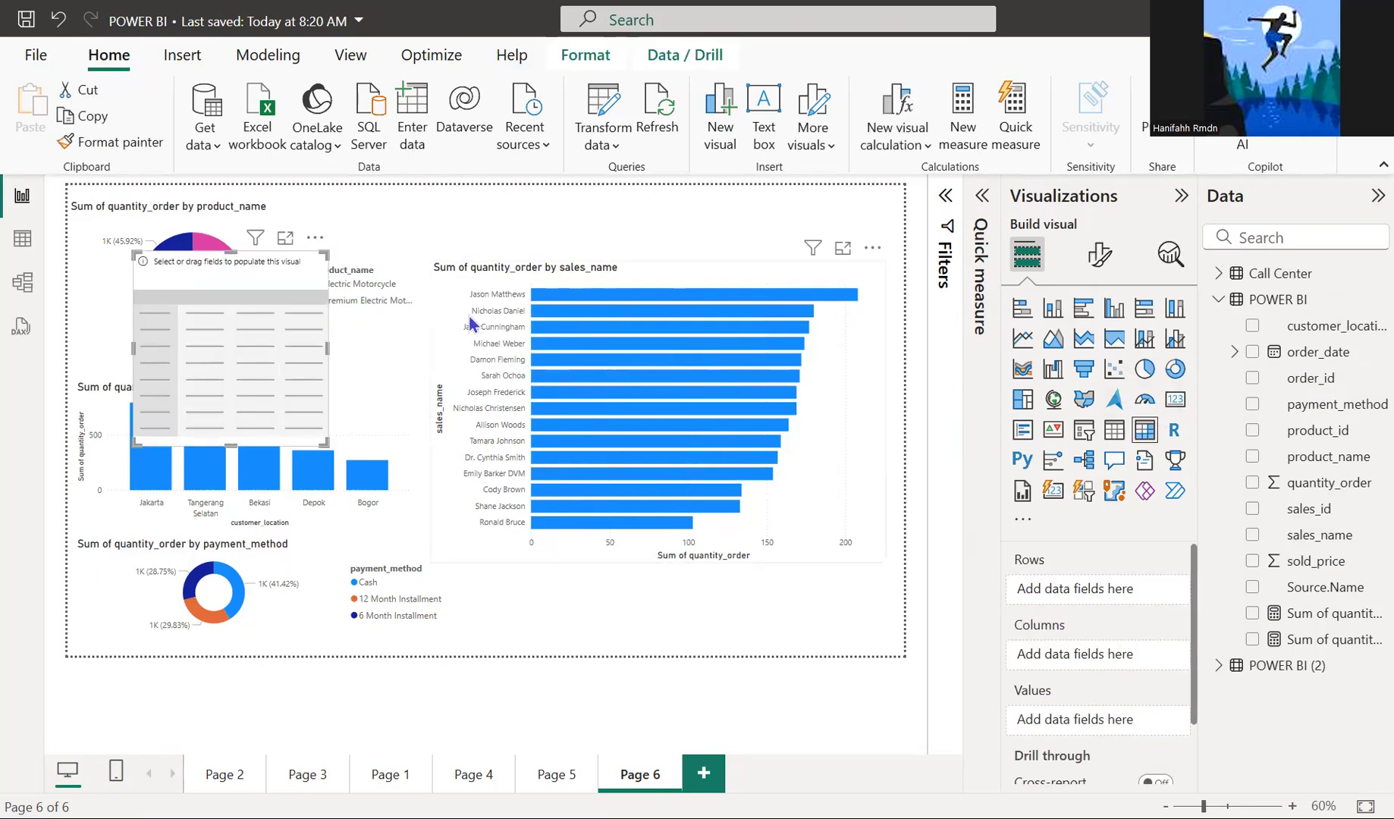
key(ctrl+z)
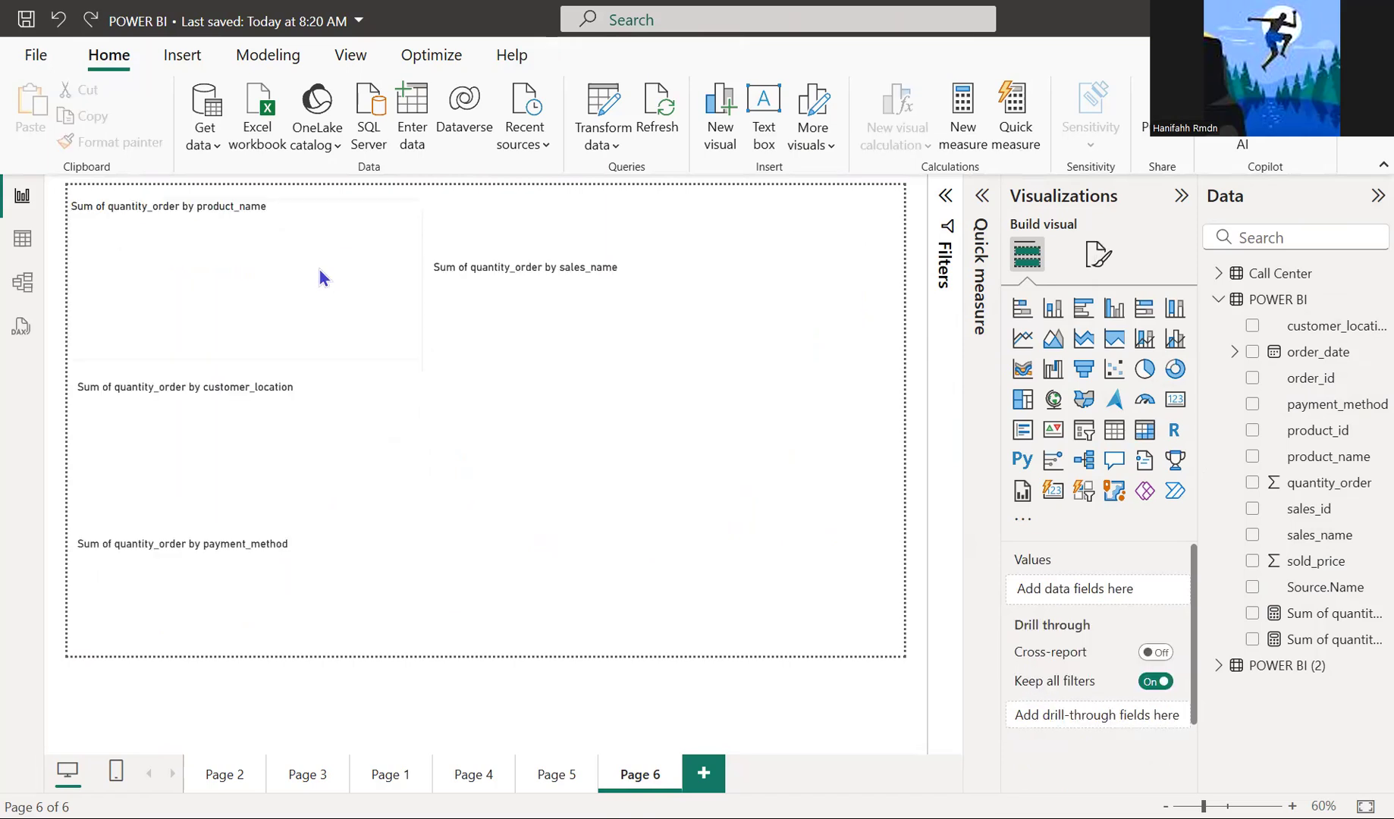
click(722, 377)
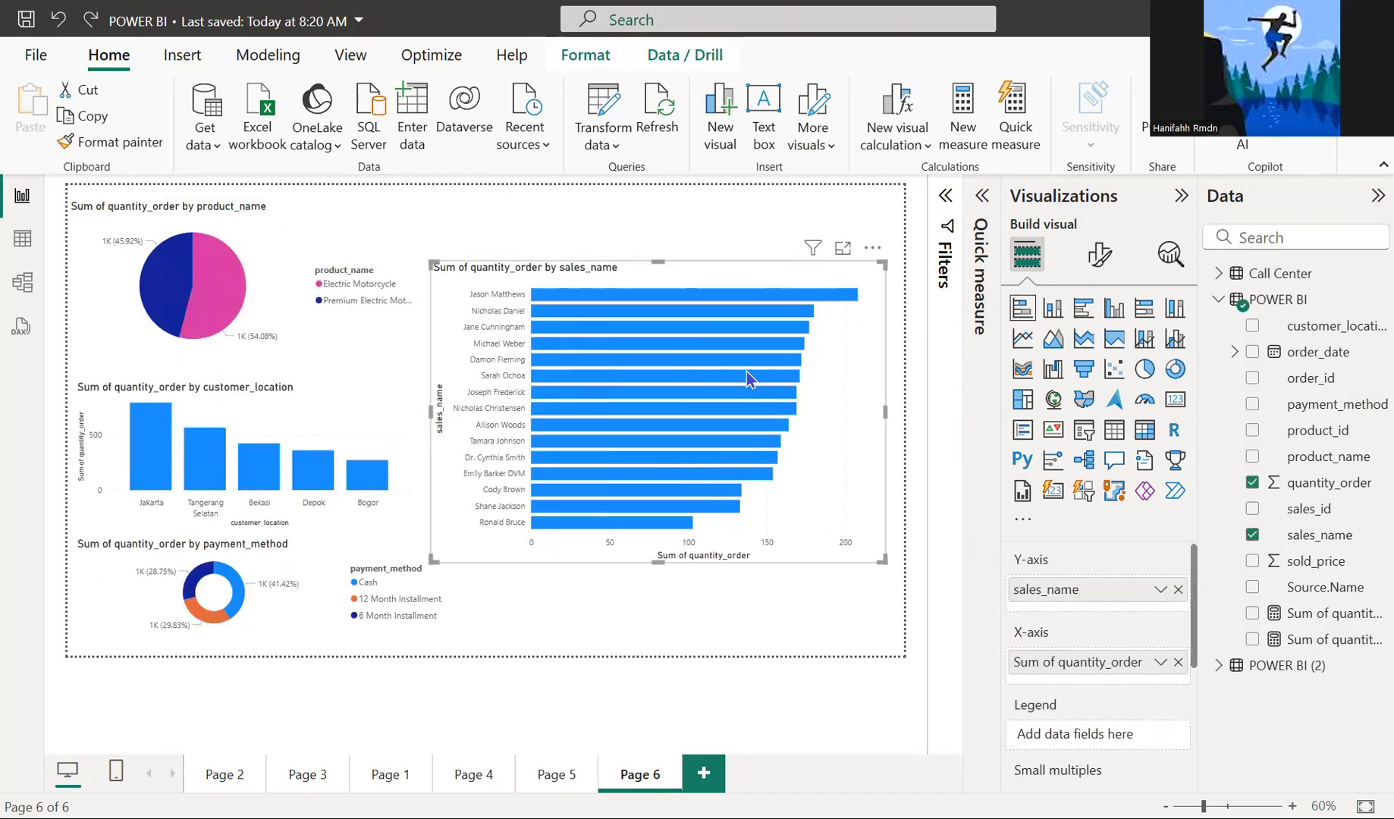
- Make the sales_name visual on Page 6 a clustered column chart after trying a matrix and checking Page 5's sales_name chart
click(1144, 431)
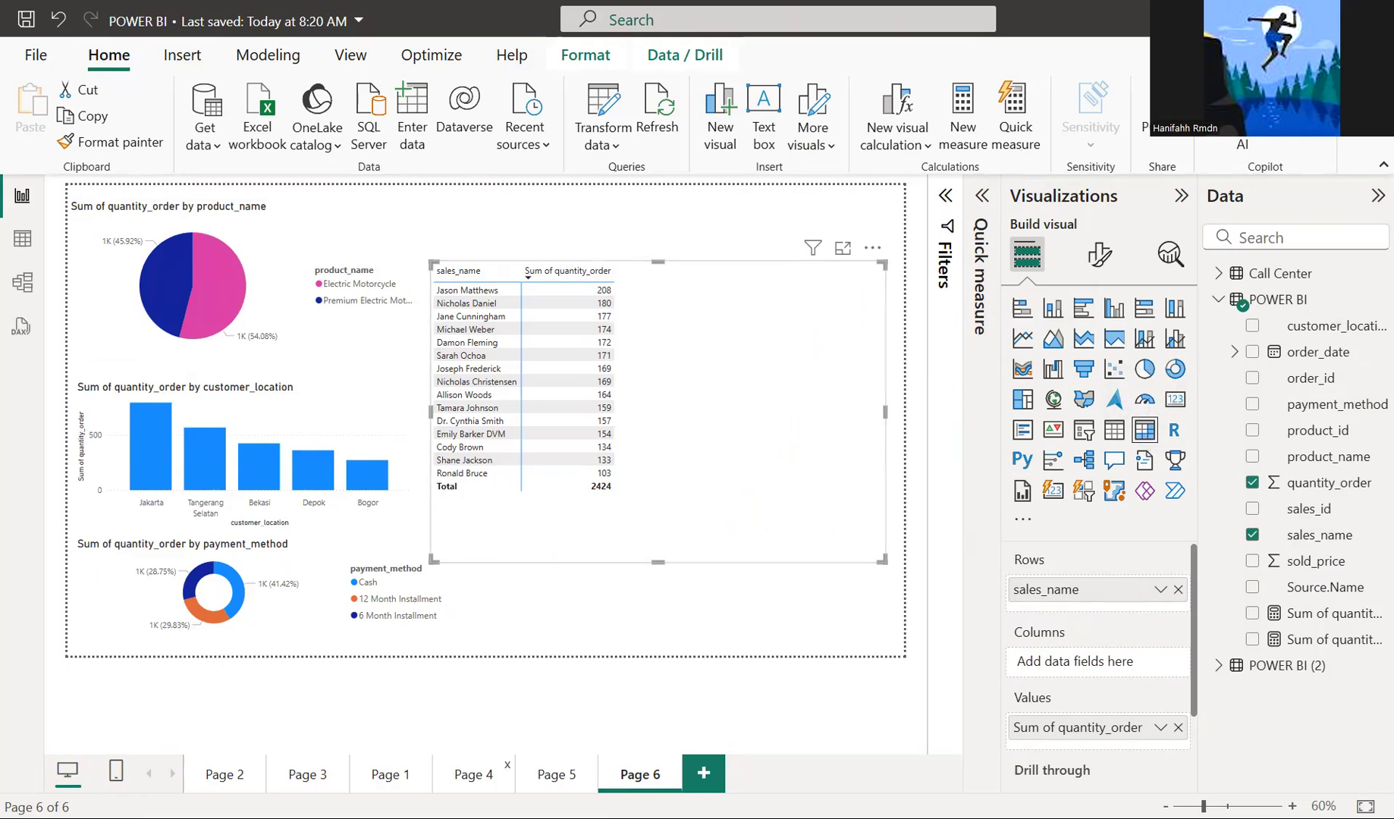
click(560, 774)
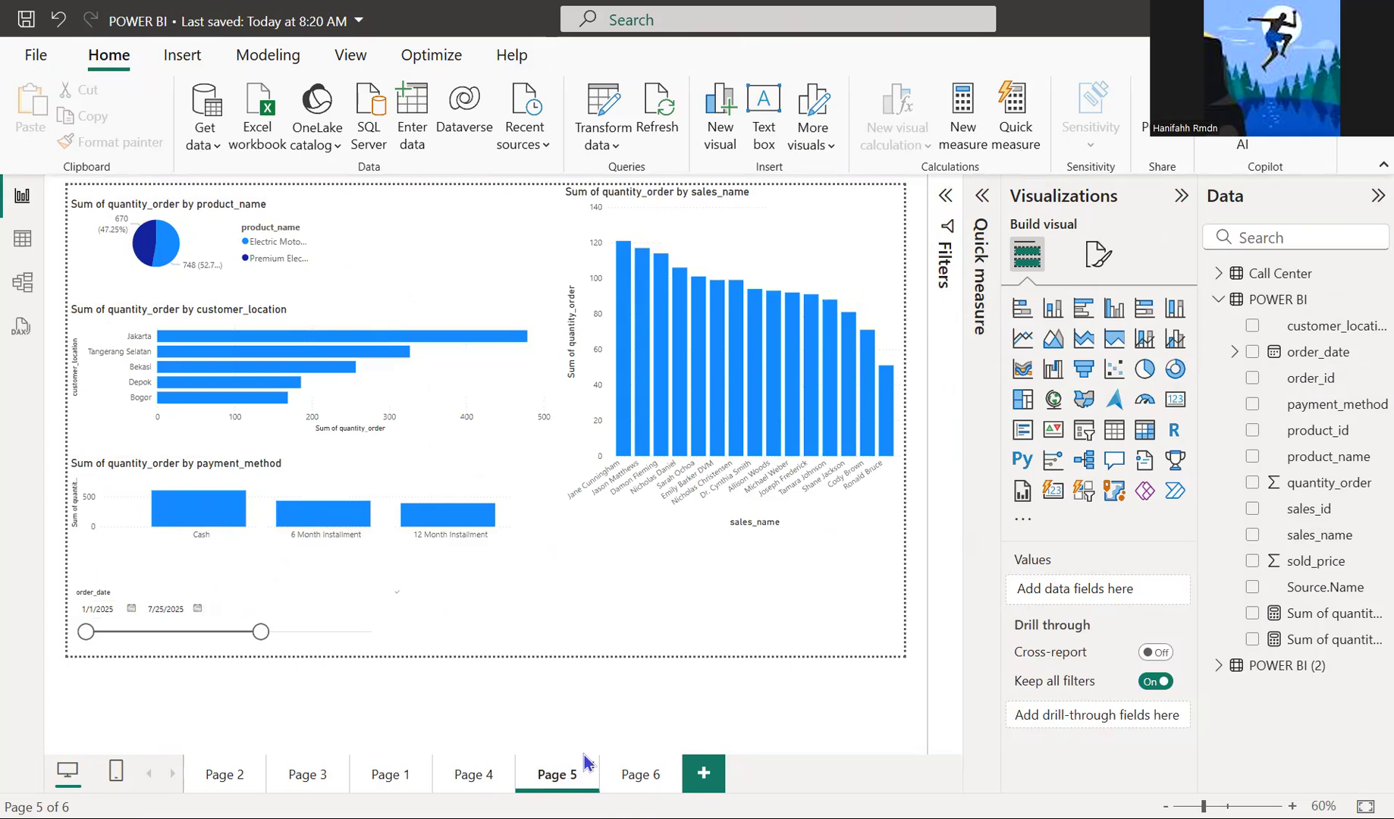
click(660, 402)
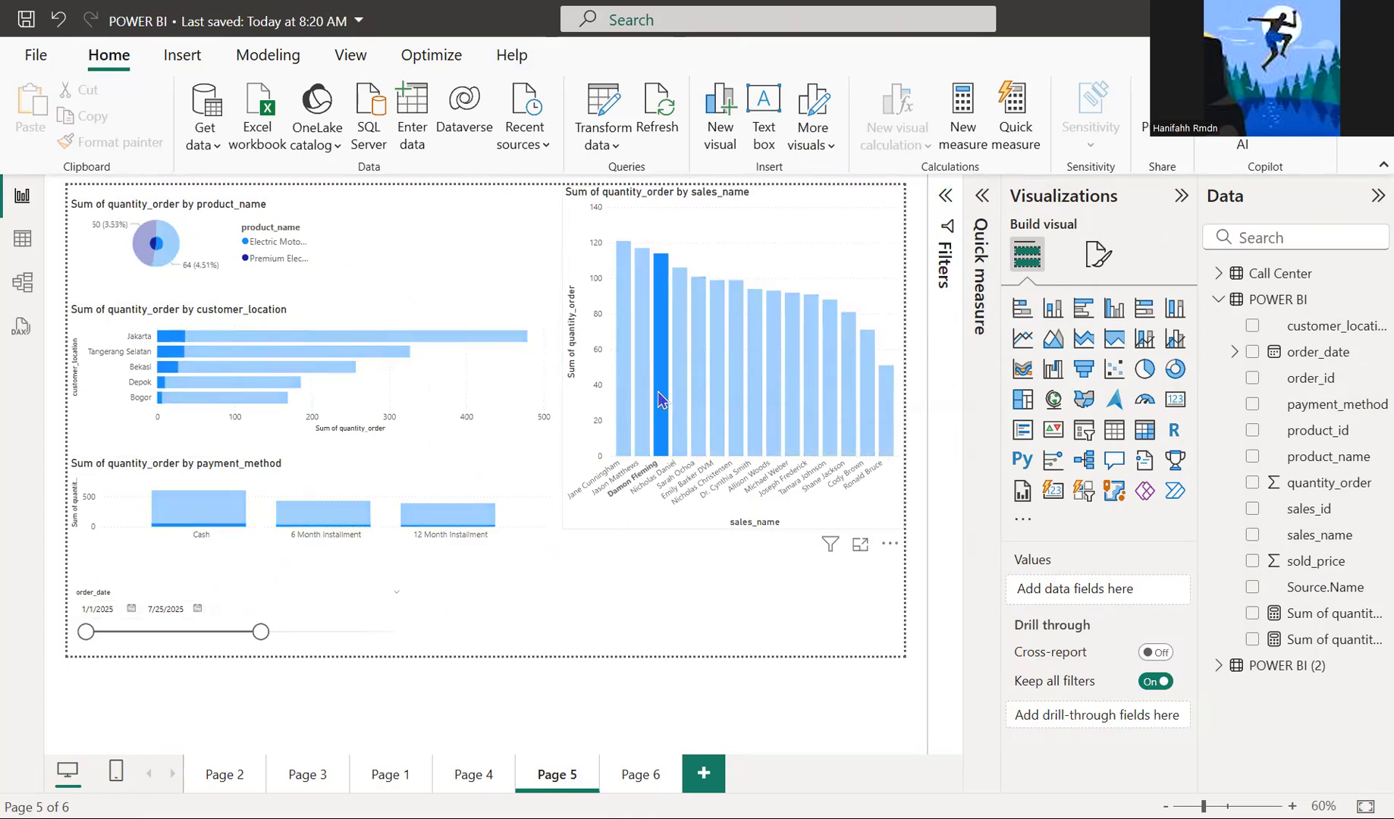
click(685, 482)
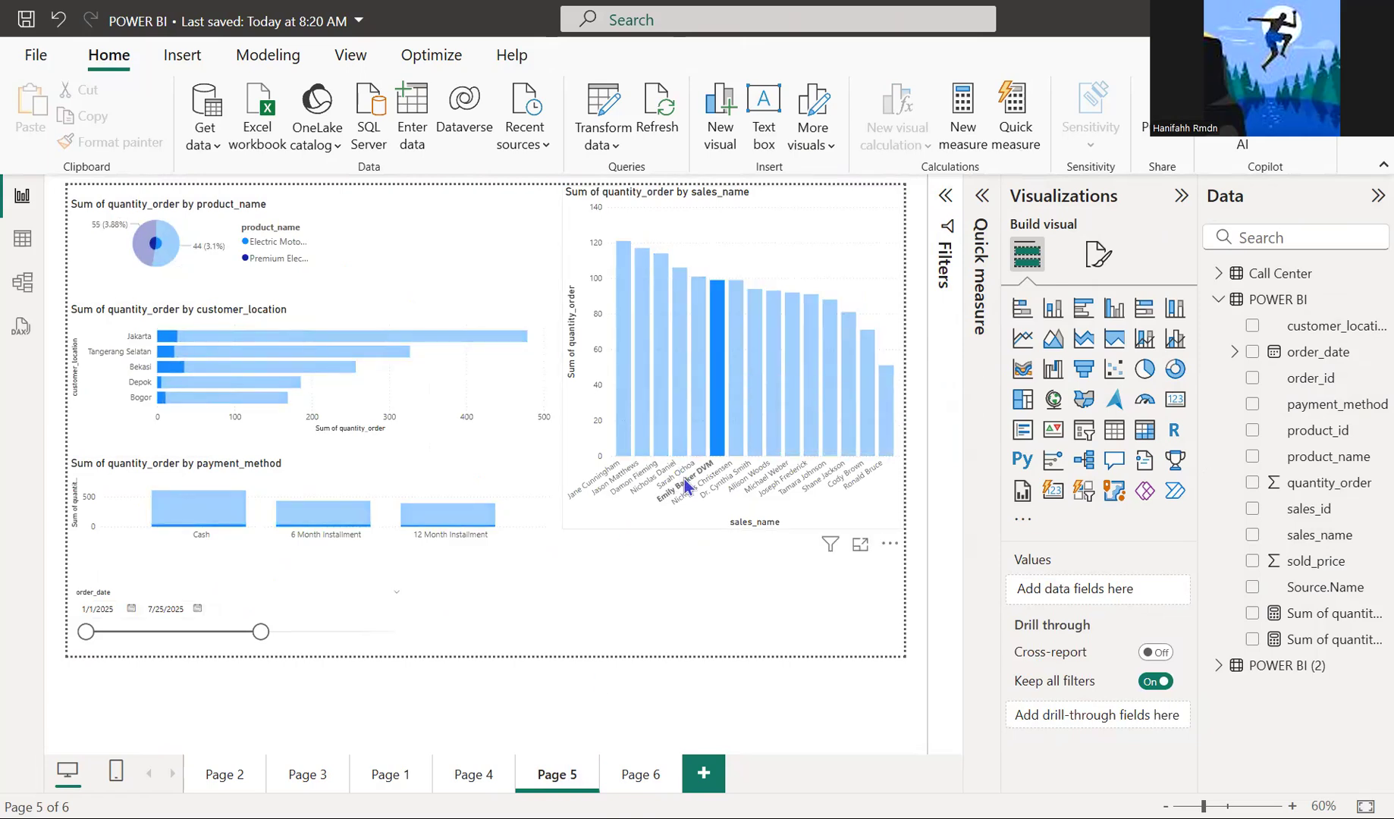
click(635, 520)
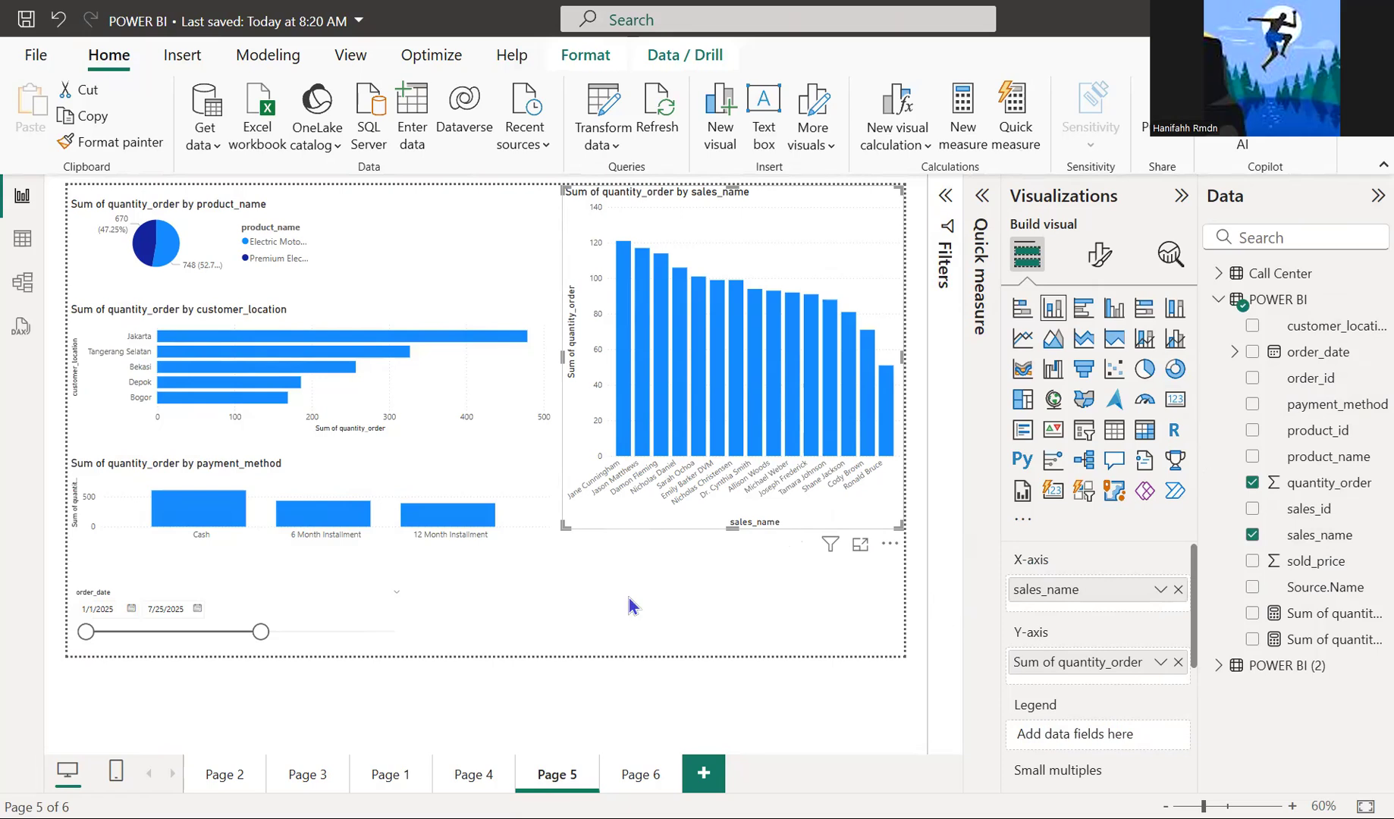
click(631, 787)
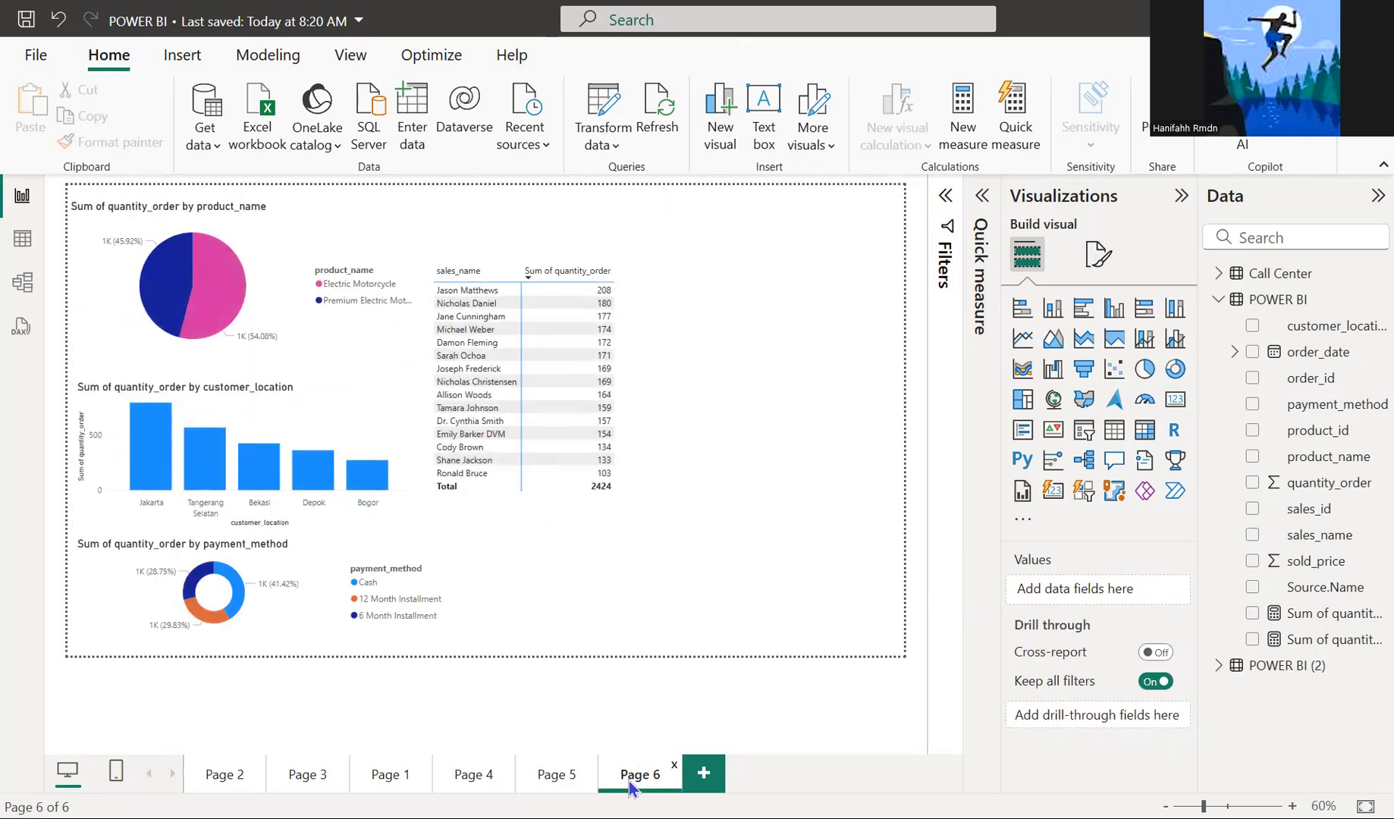
click(535, 520)
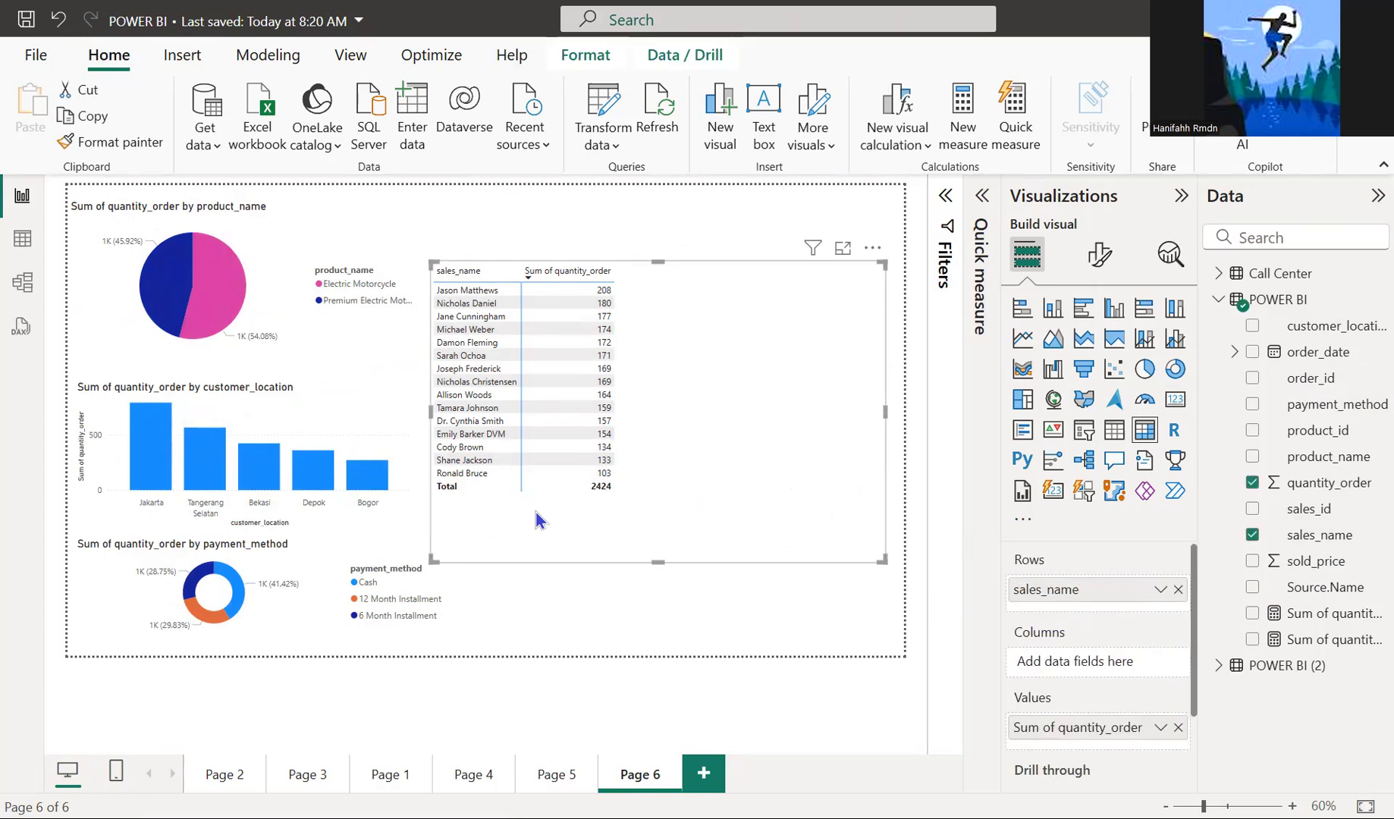
click(1111, 311)
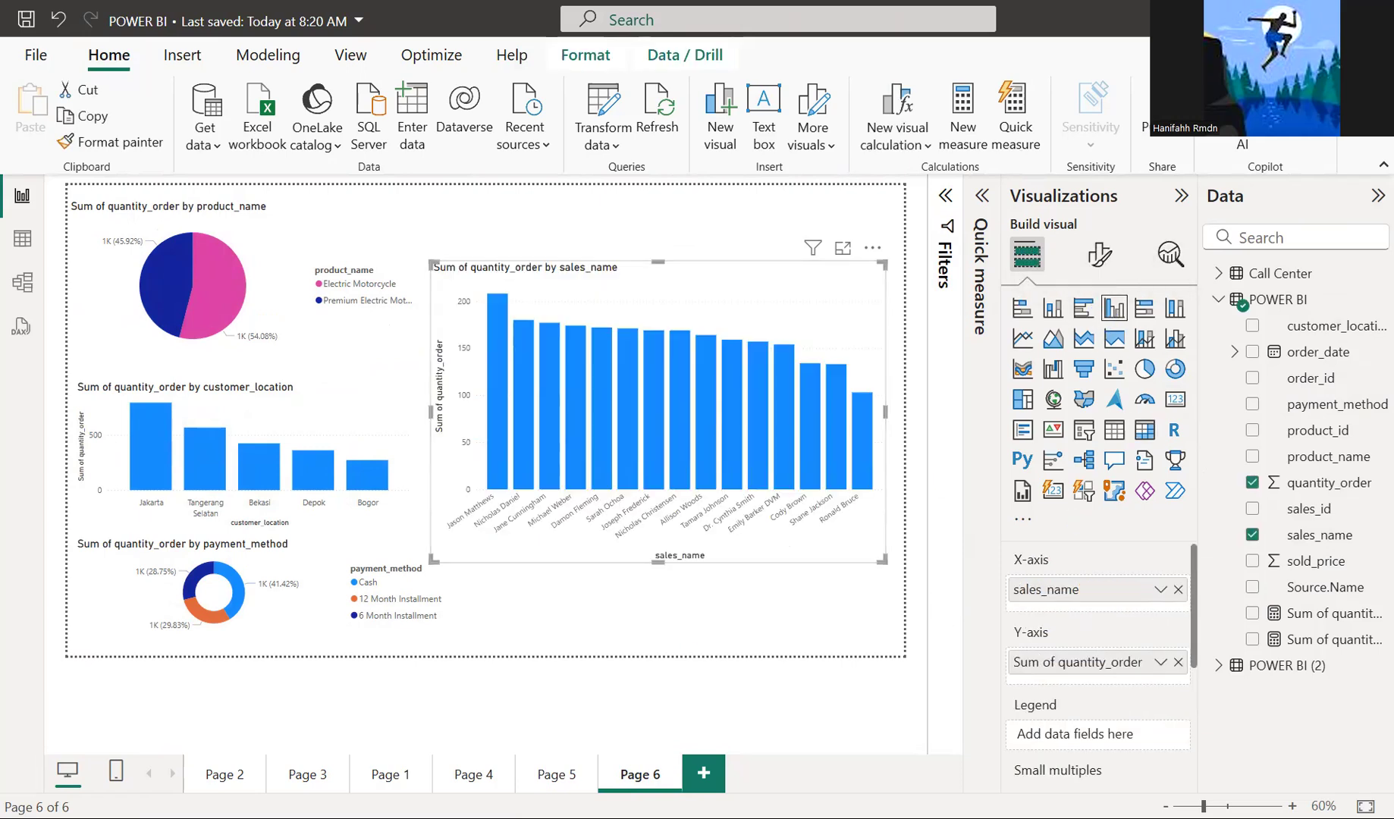
- Compare the sales_name column chart with the one on Page 5, and move it into Page 6's upper-right corner
click(558, 774)
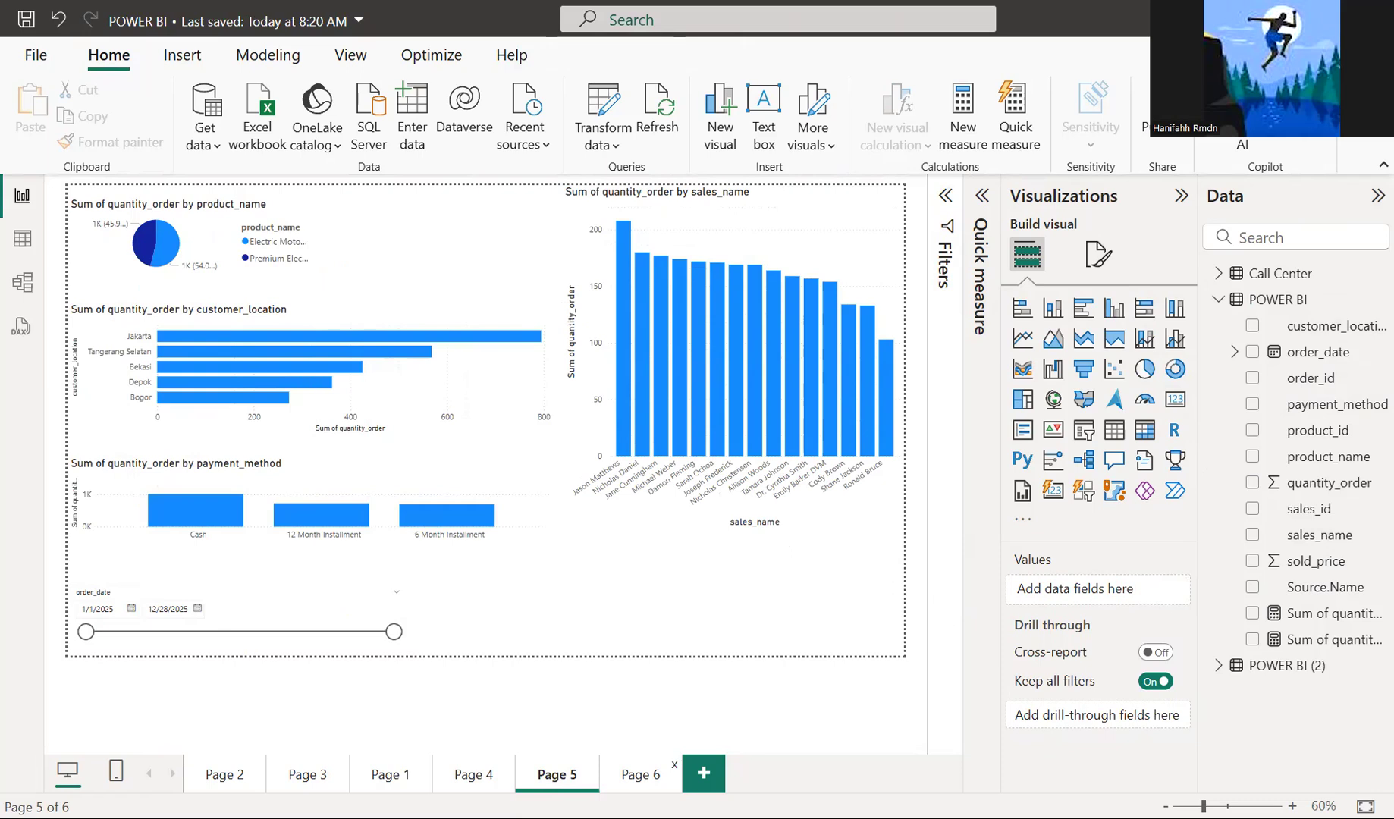
click(641, 774)
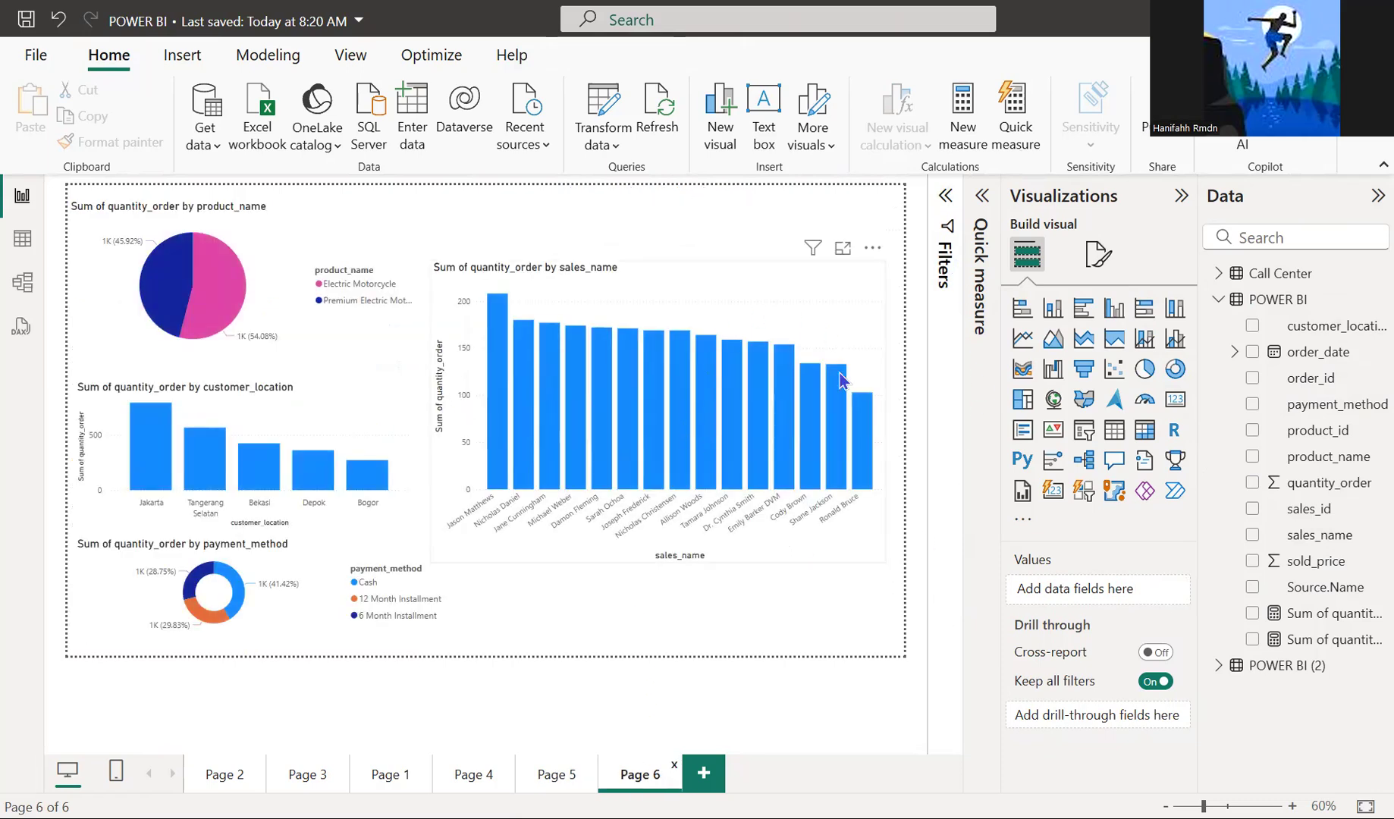
mouse_move(841, 379)
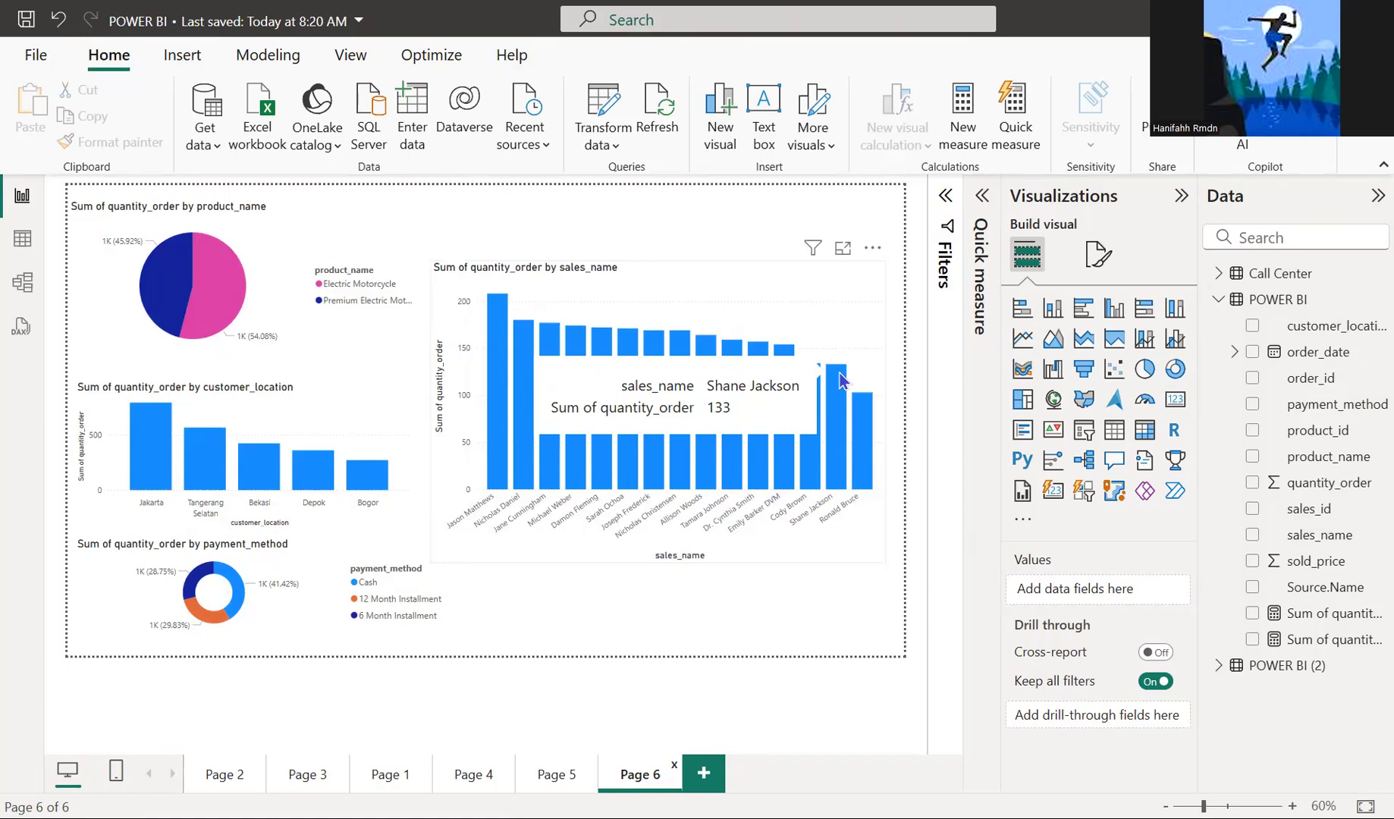
drag(724, 468, 714, 368)
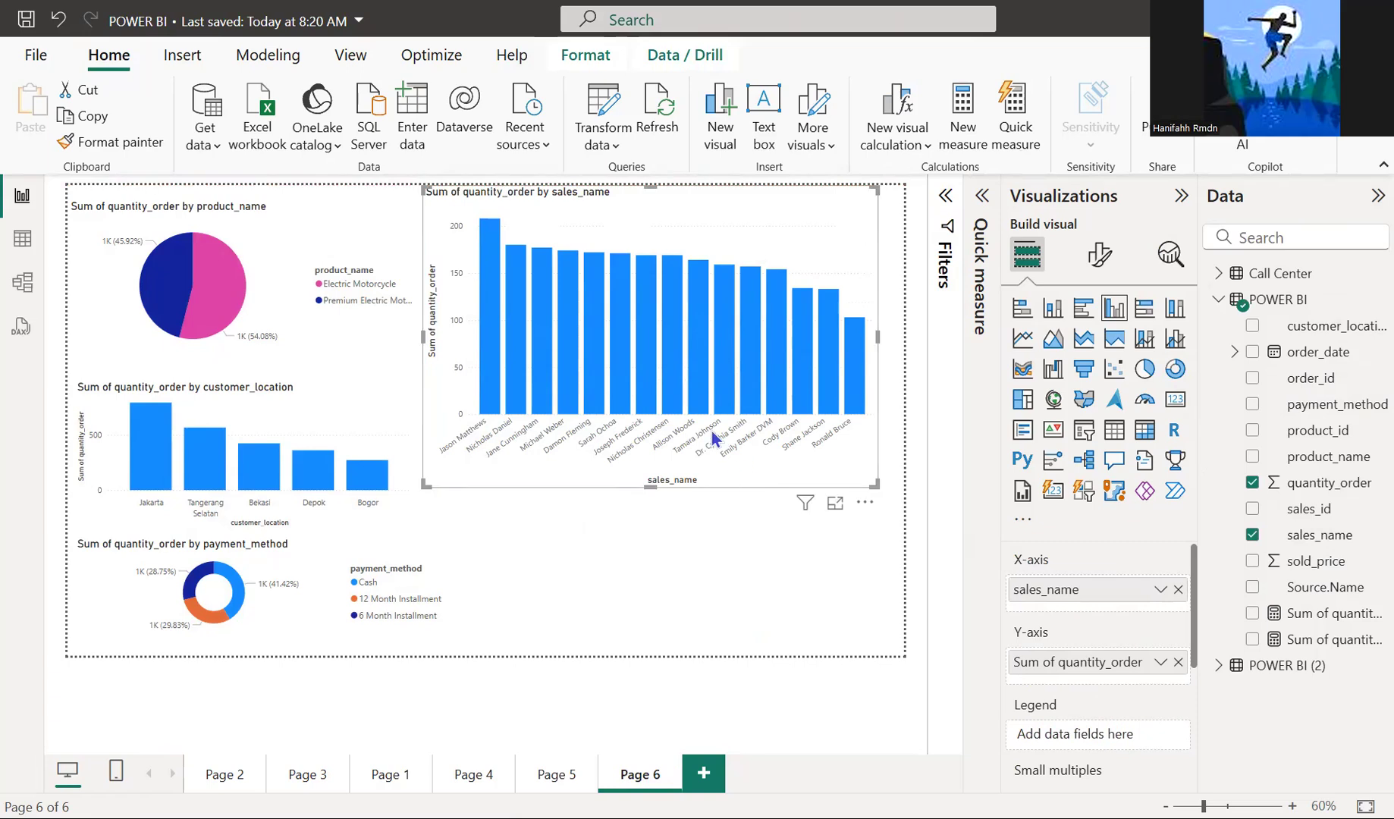
drag(713, 432, 744, 435)
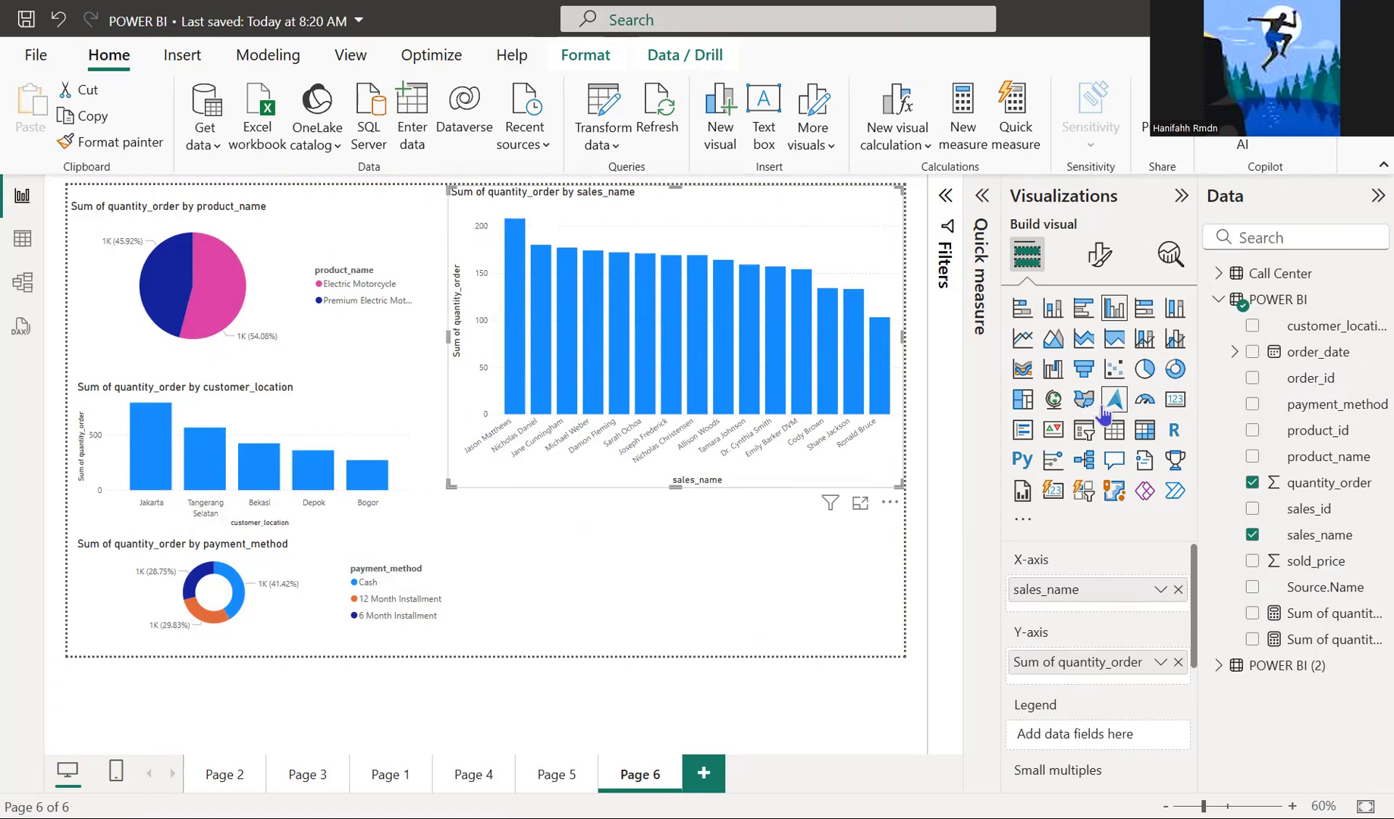
- Add a slicer below the sales_name column chart with order_date as its field
click(1087, 431)
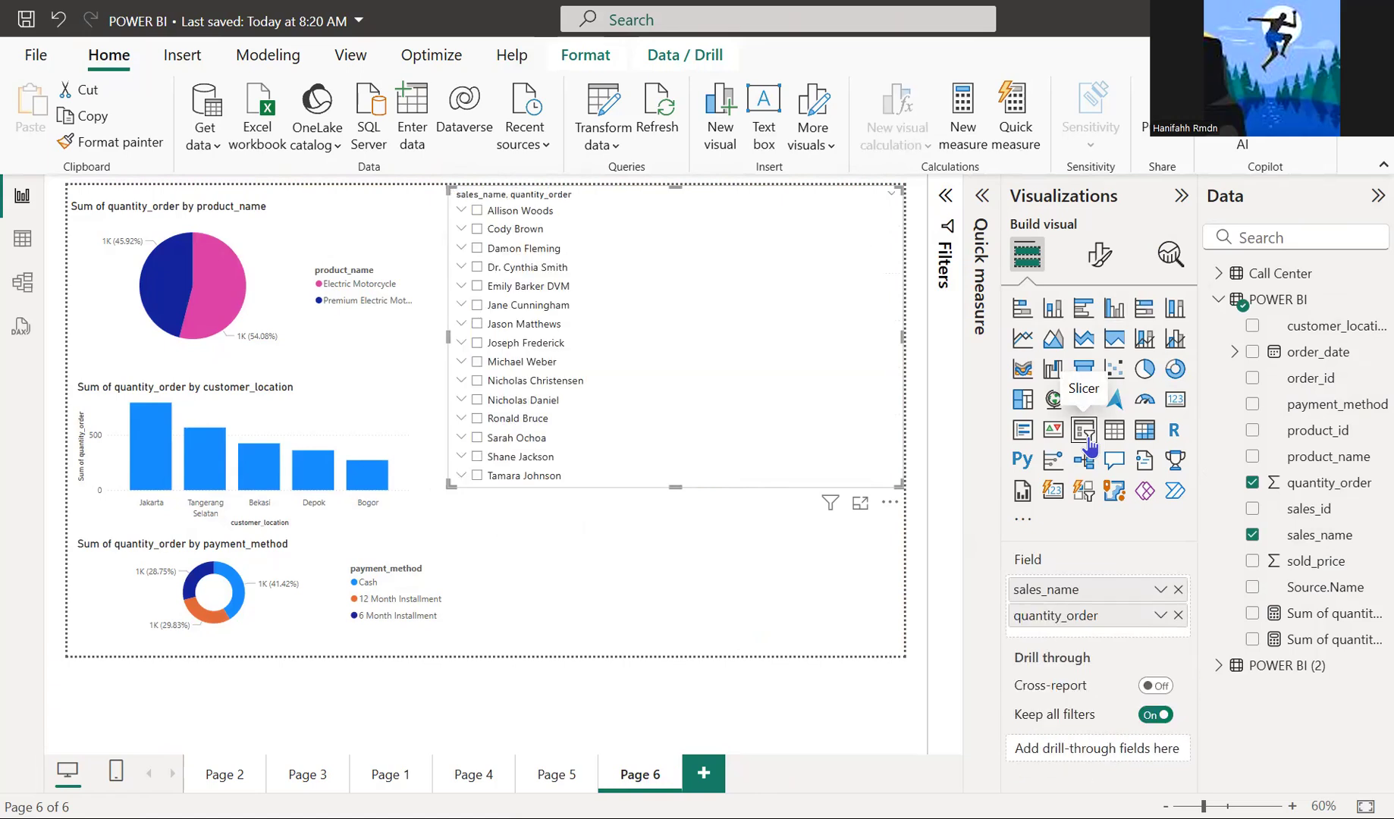
key(ctrl+z)
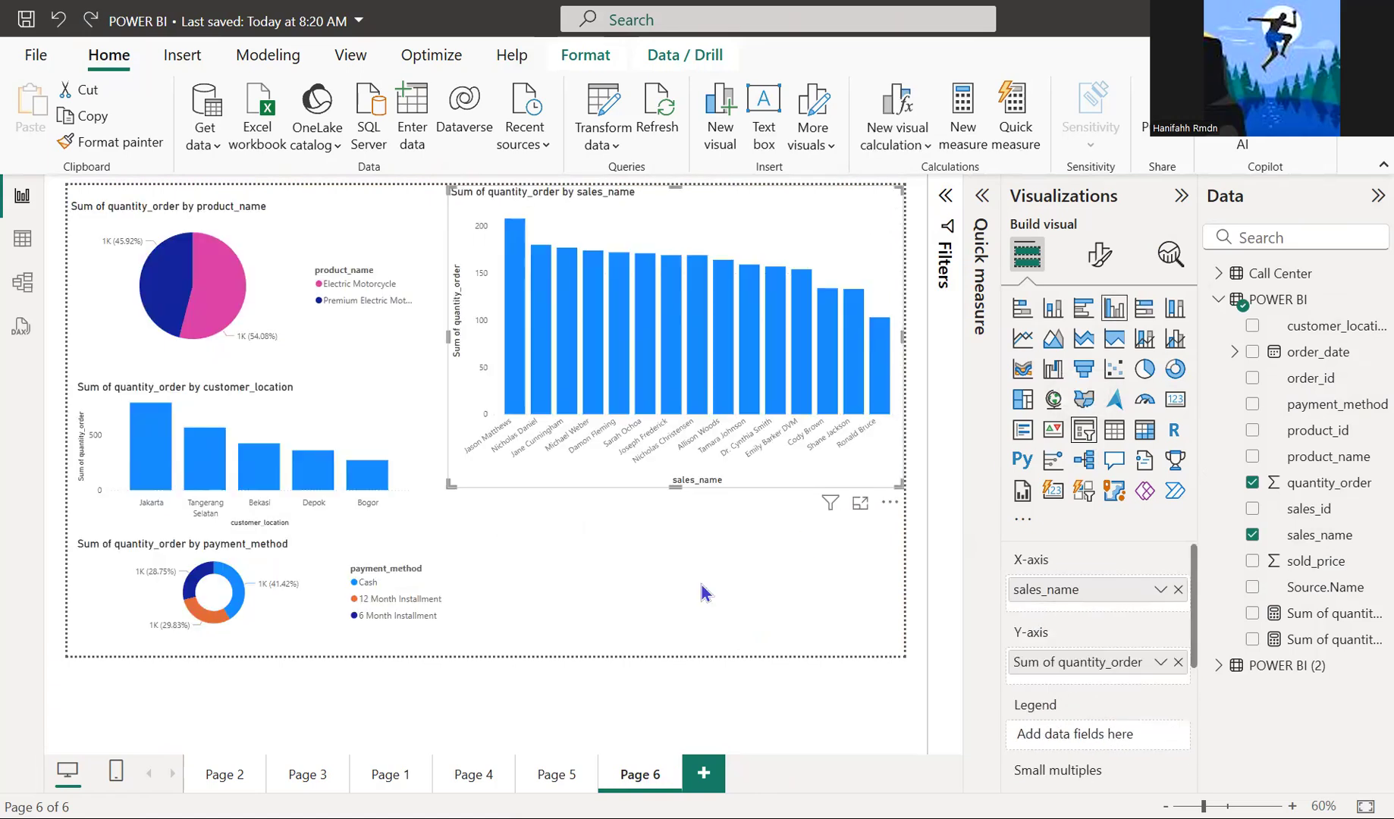
click(701, 585)
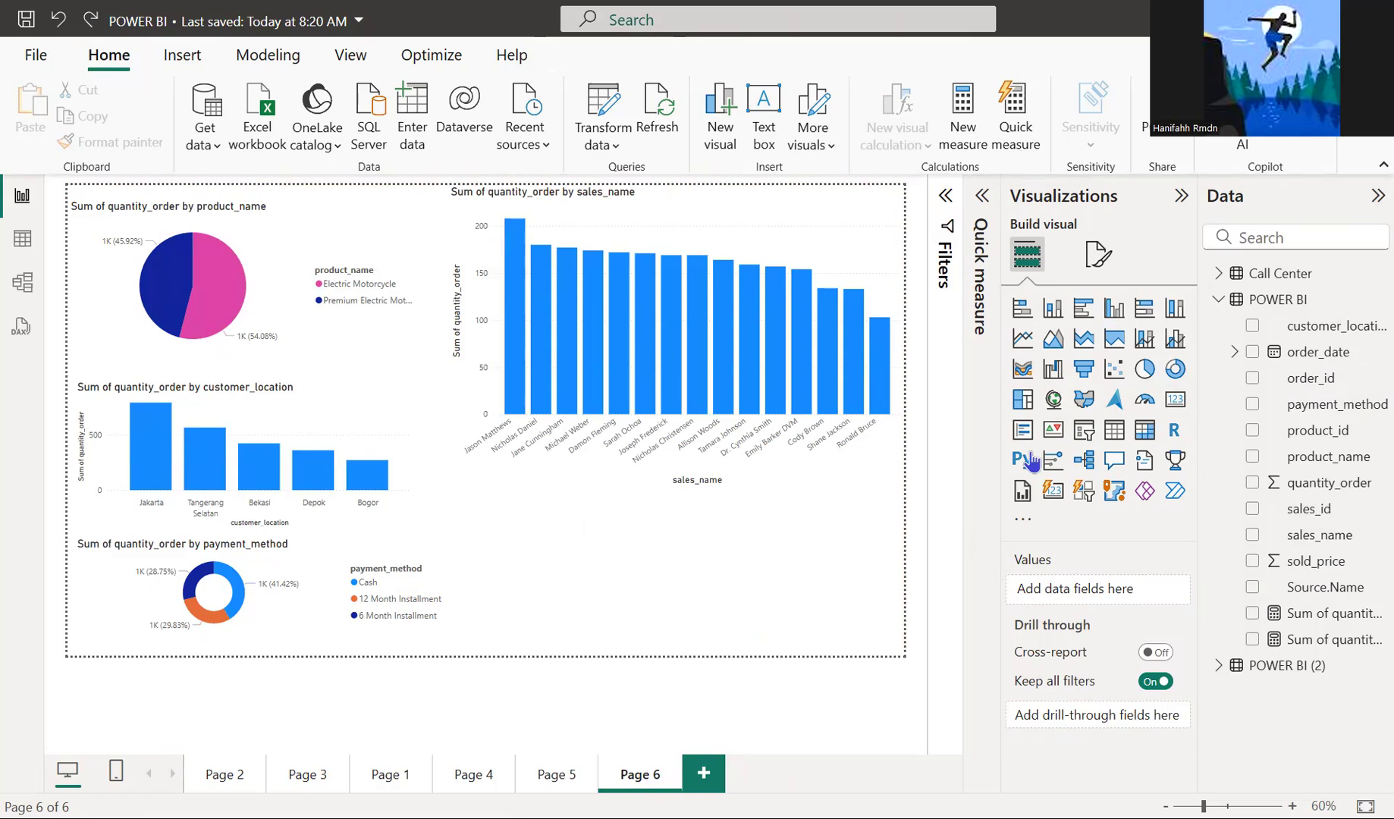
click(1084, 431)
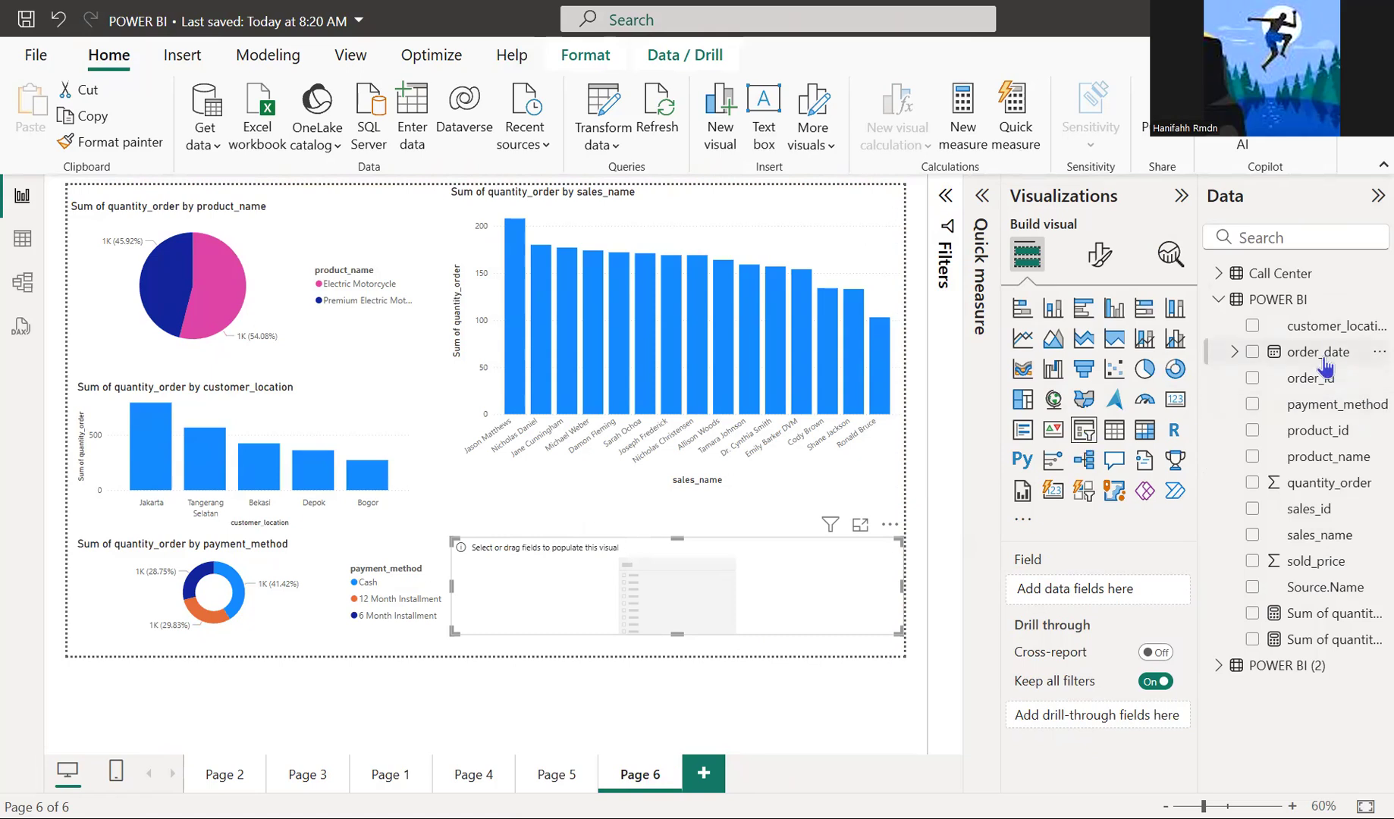
drag(1311, 364, 1103, 590)
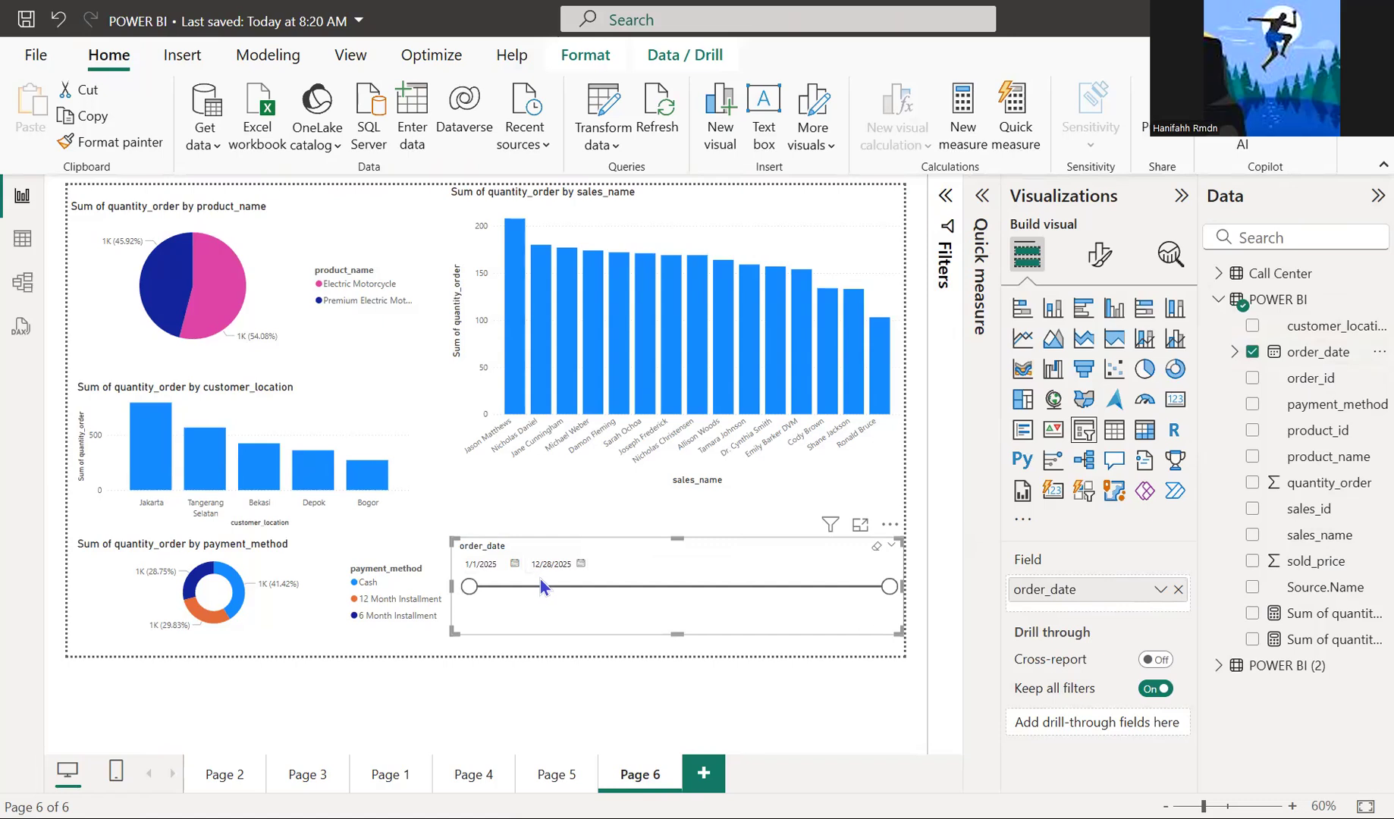
- Move the order_date slicer slightly up and narrow it from its left edge, keeping it clear of the payment_method donut chart
drag(595, 554, 611, 532)
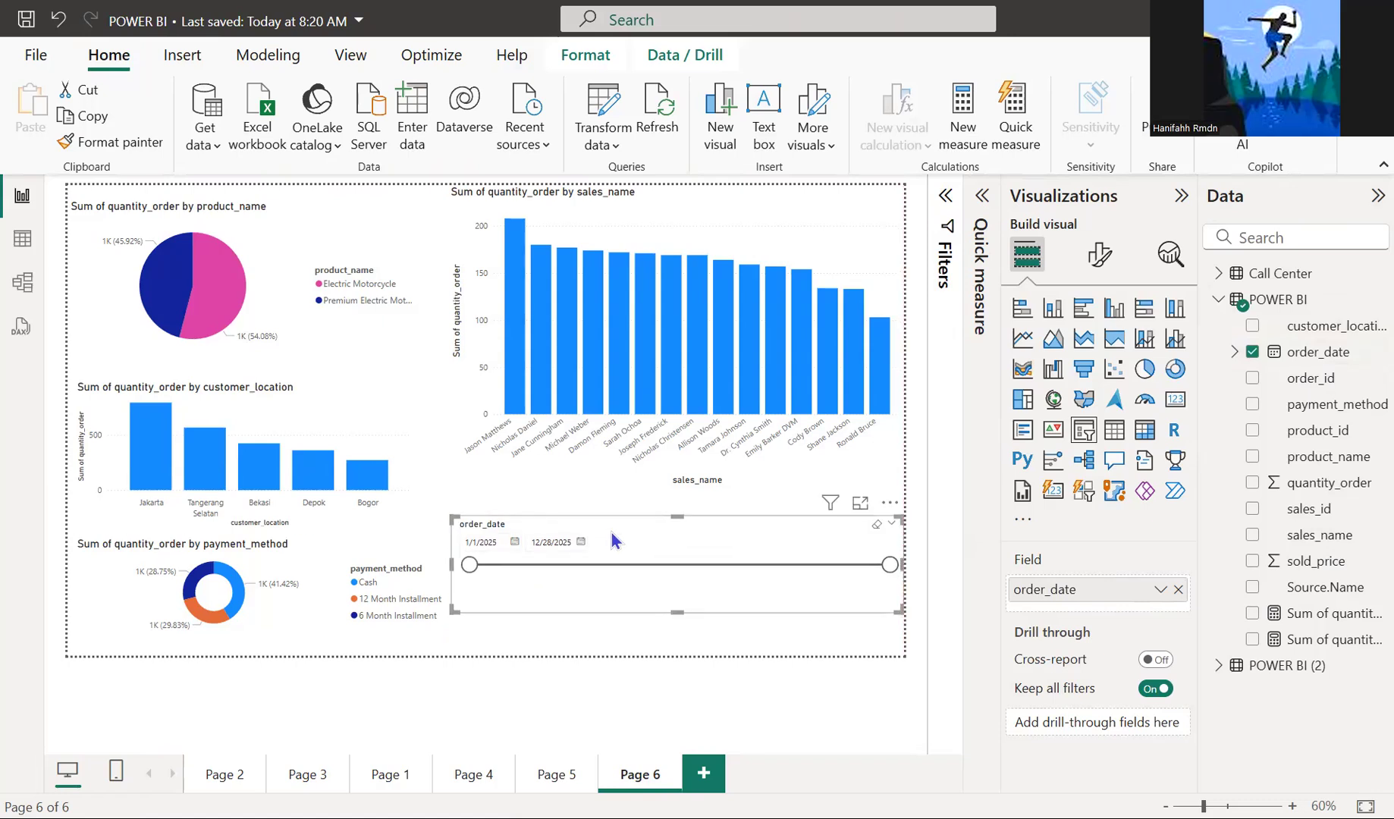
drag(449, 612, 541, 615)
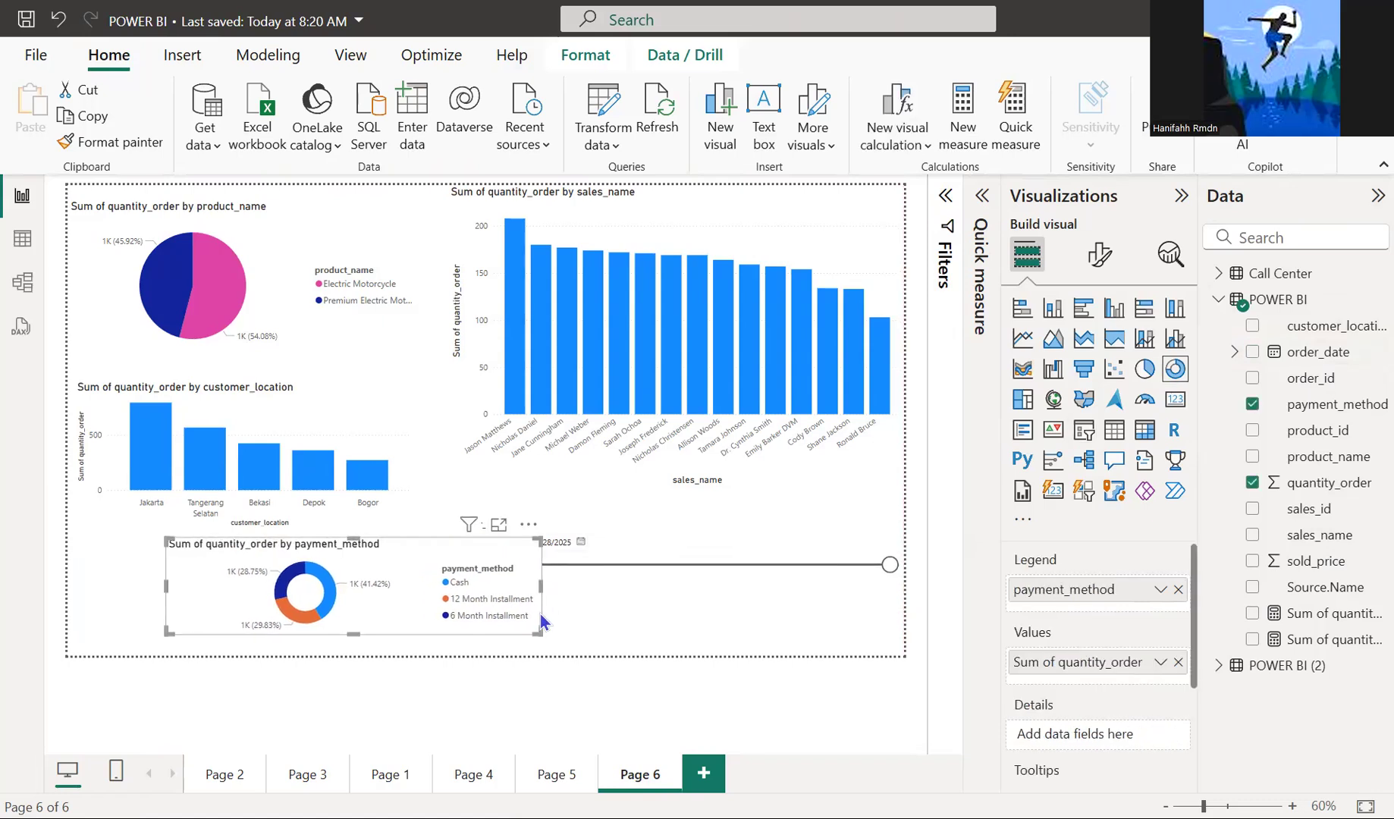
key(ctrl+z)
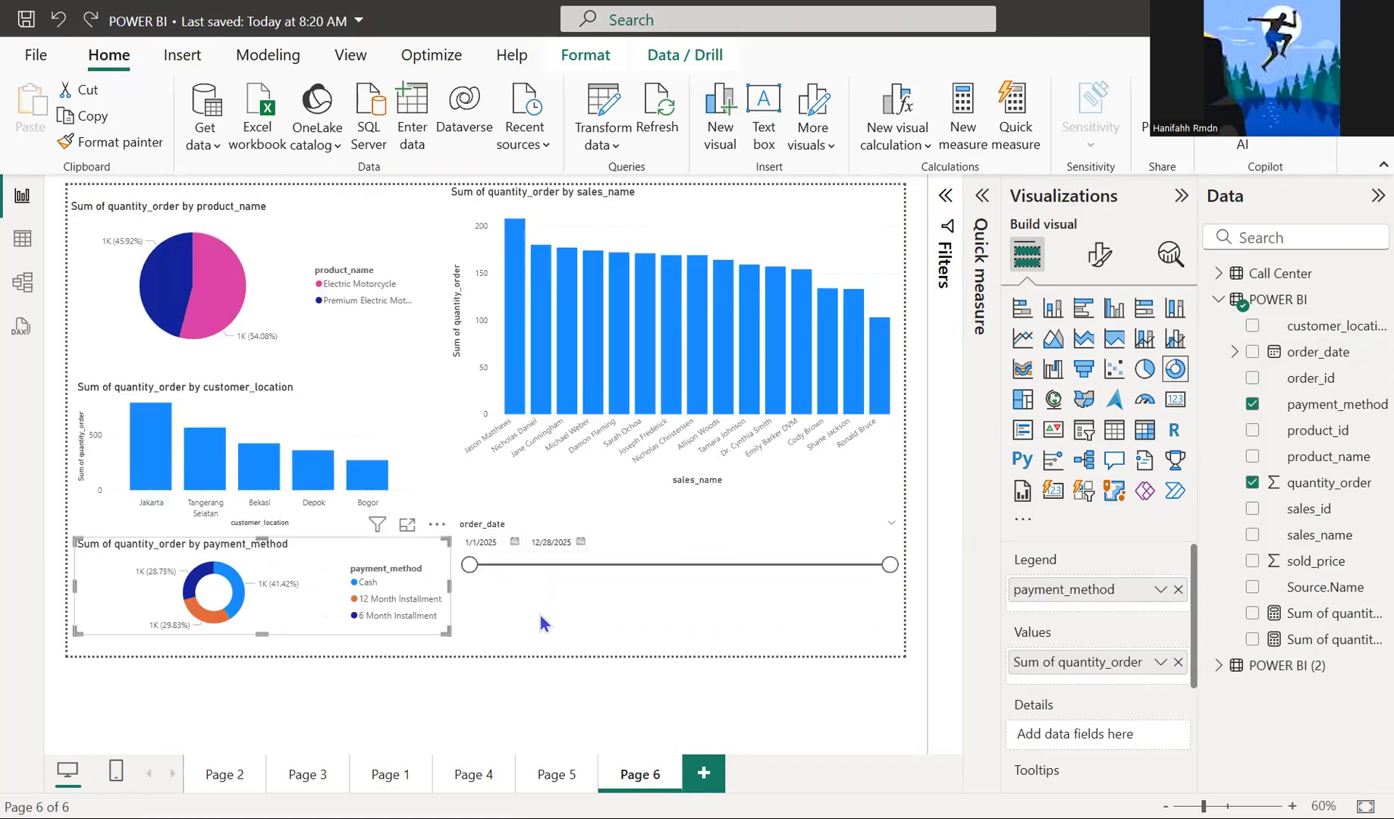
click(578, 599)
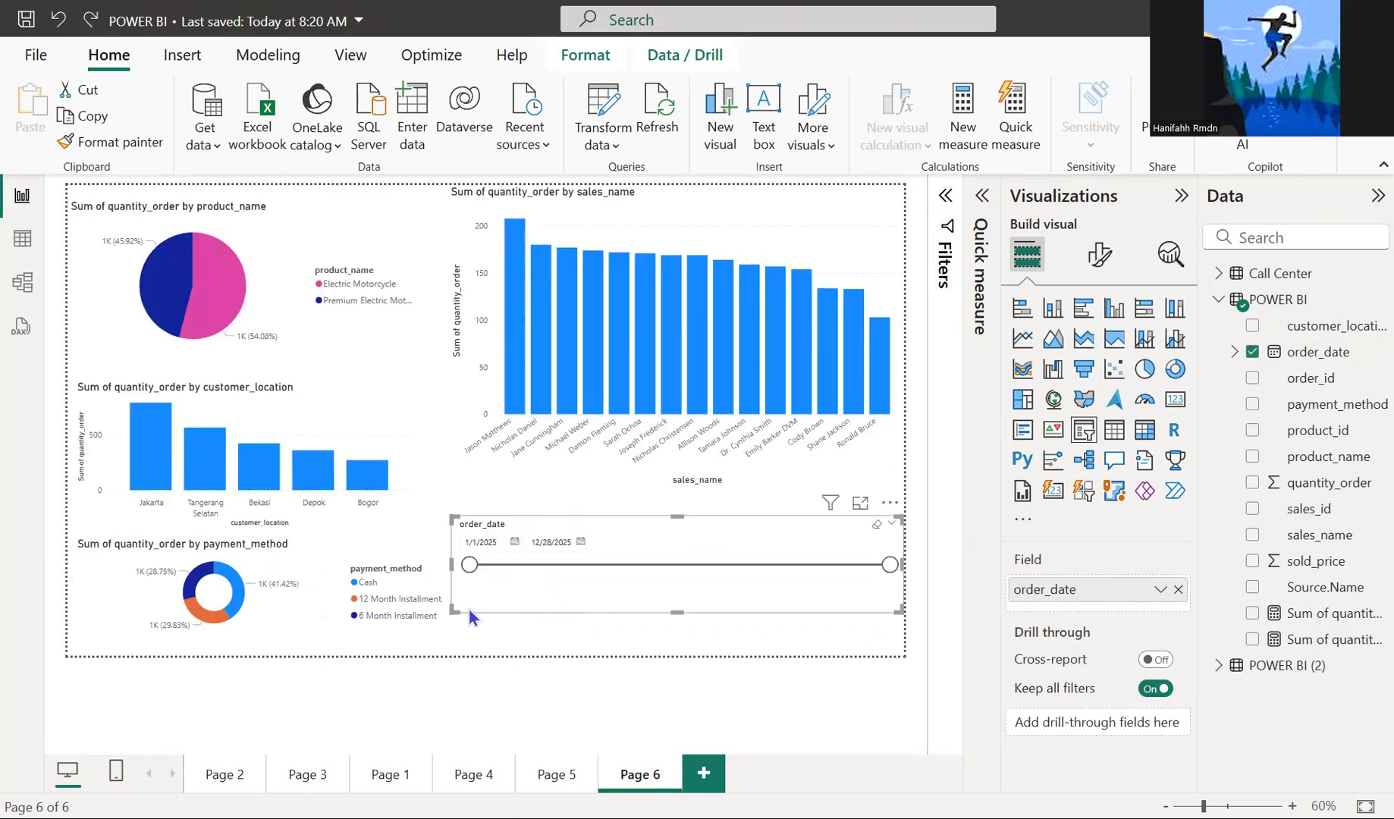
mouse_move(468, 609)
mouse_down()
mouse_move(528, 609)
mouse_move(489, 612)
mouse_up()
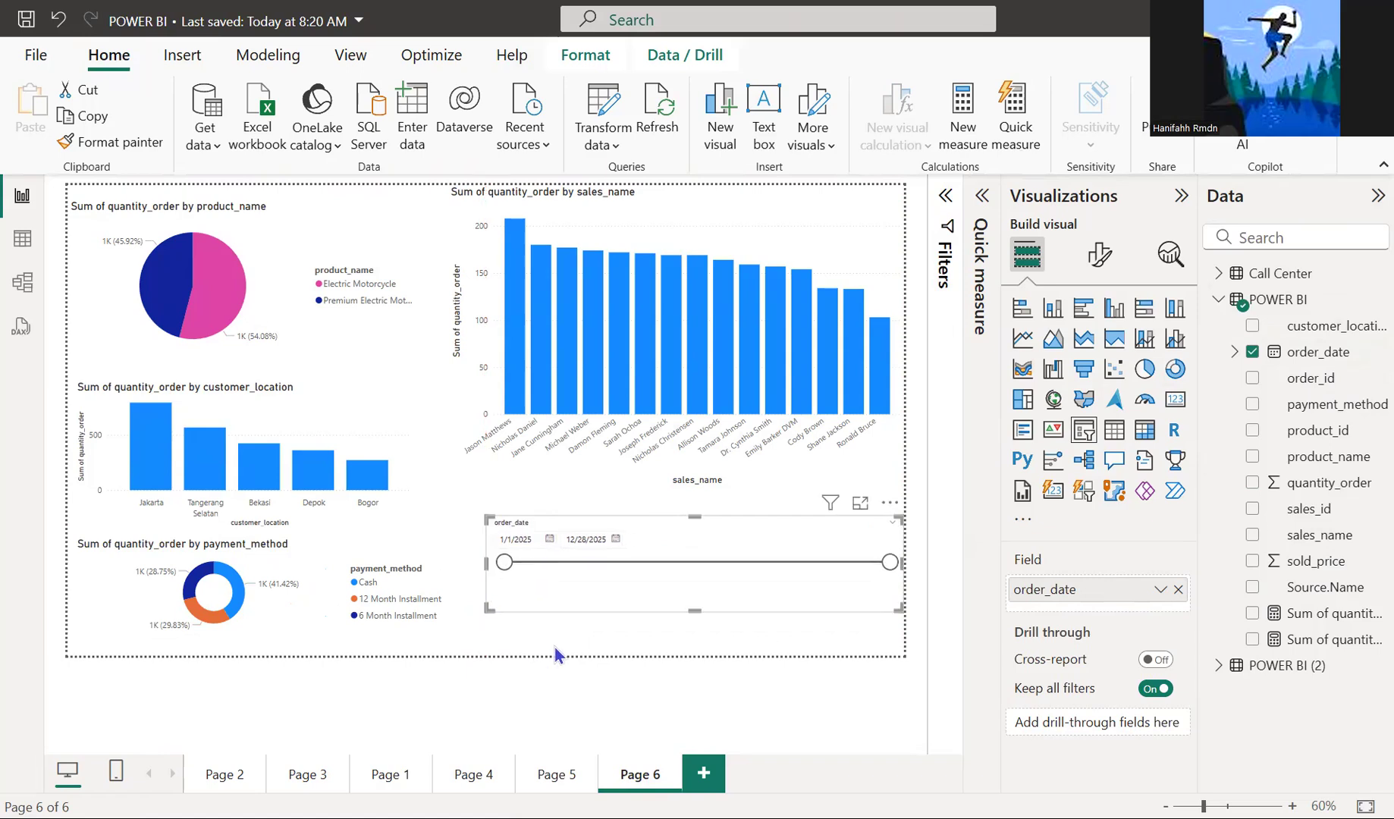
click(554, 646)
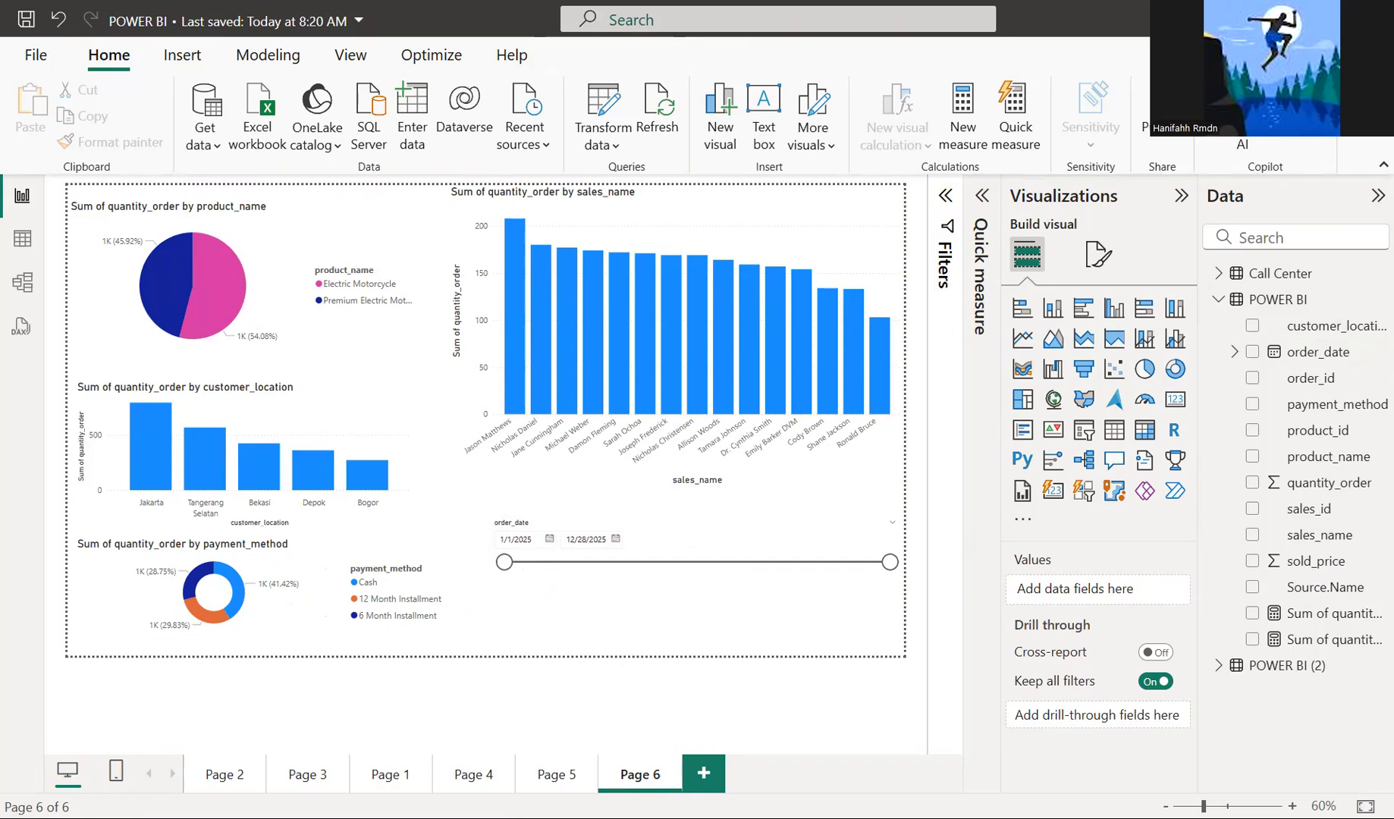
- Set the order_date slicer's end date to 1/31/2025
click(615, 539)
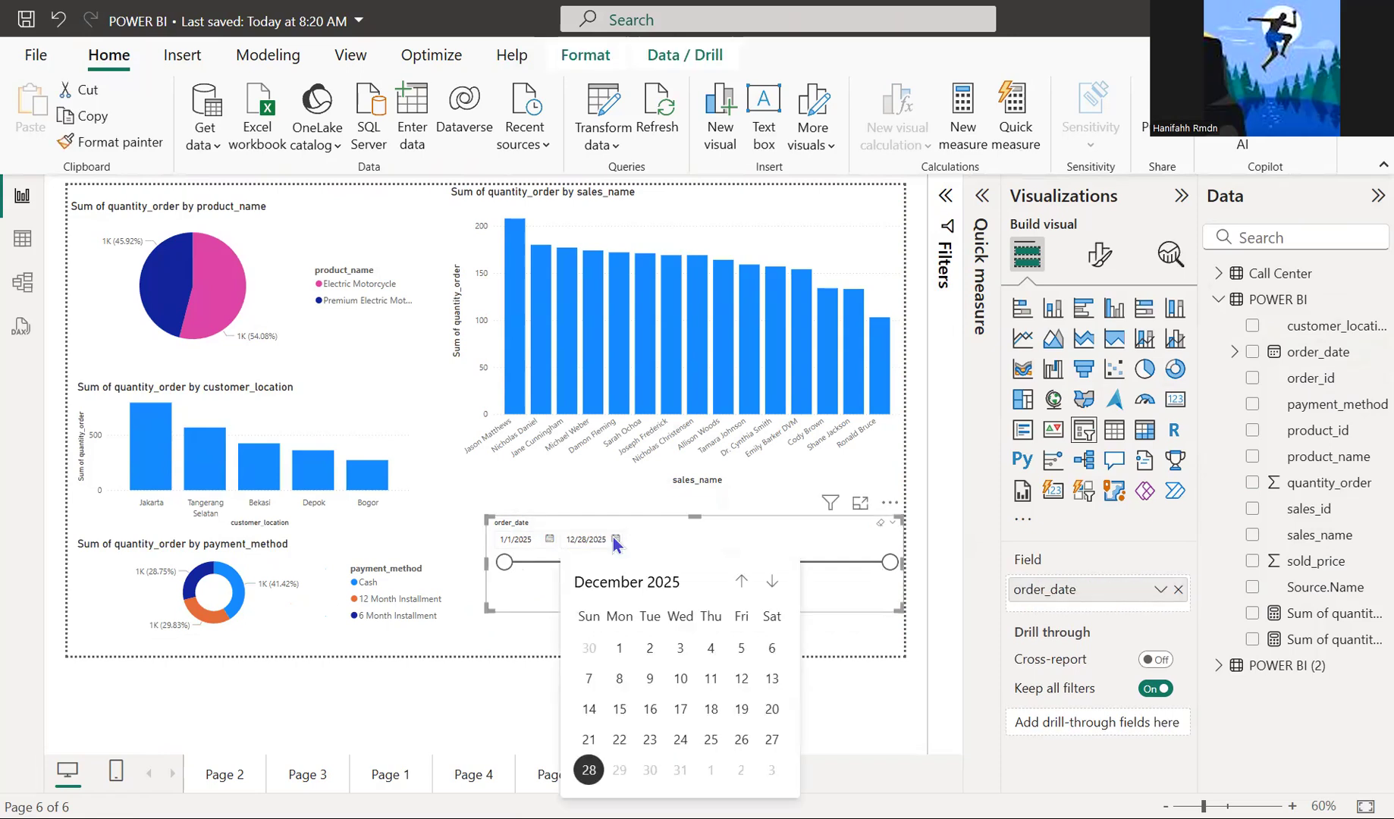
double_click(741, 582)
triple_click(741, 582)
triple_click(741, 582)
double_click(741, 582)
double_click(741, 582)
click(772, 582)
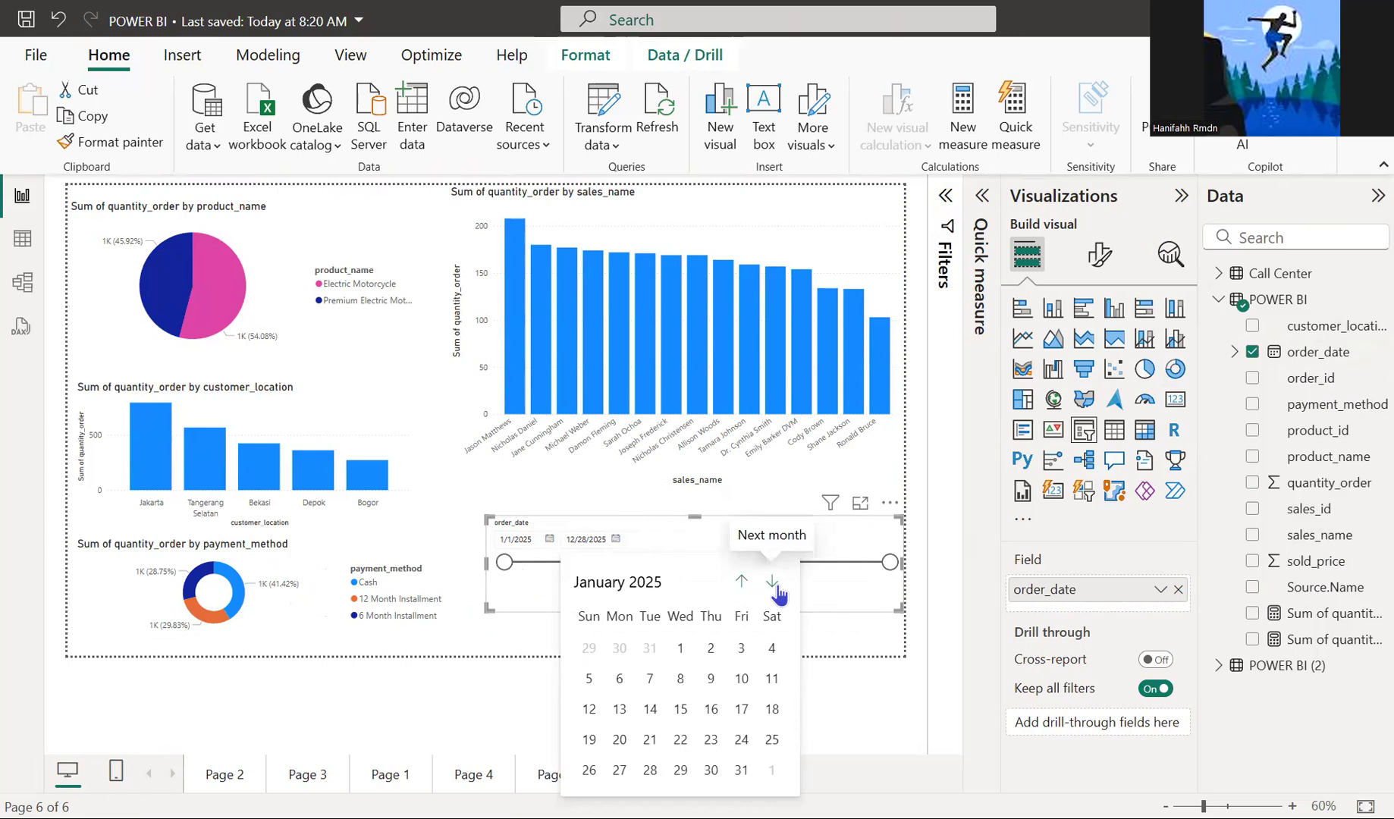
click(741, 770)
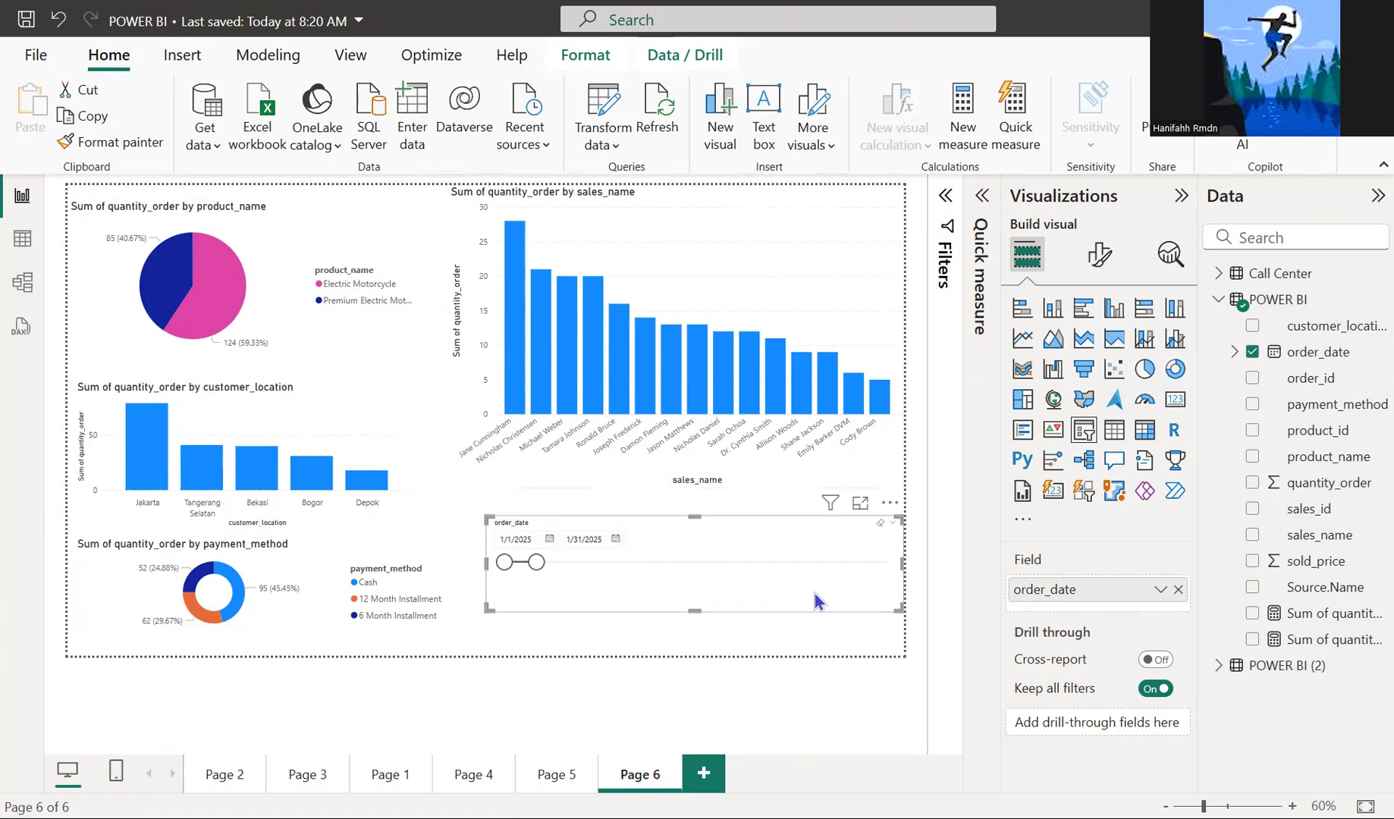
- Open the order_date slicer's formatting options and look over its values and slicer settings
click(1101, 258)
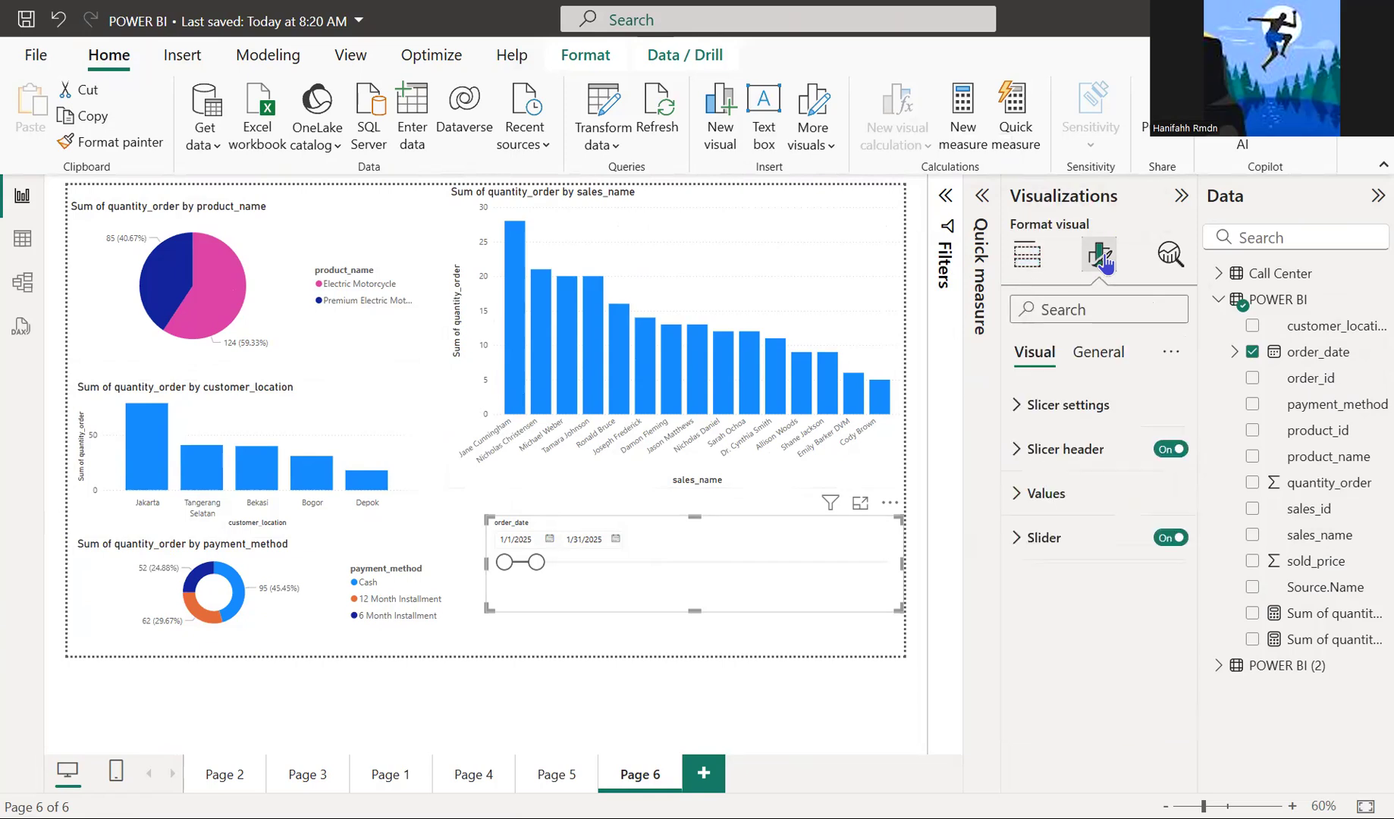
click(1034, 495)
click(1034, 494)
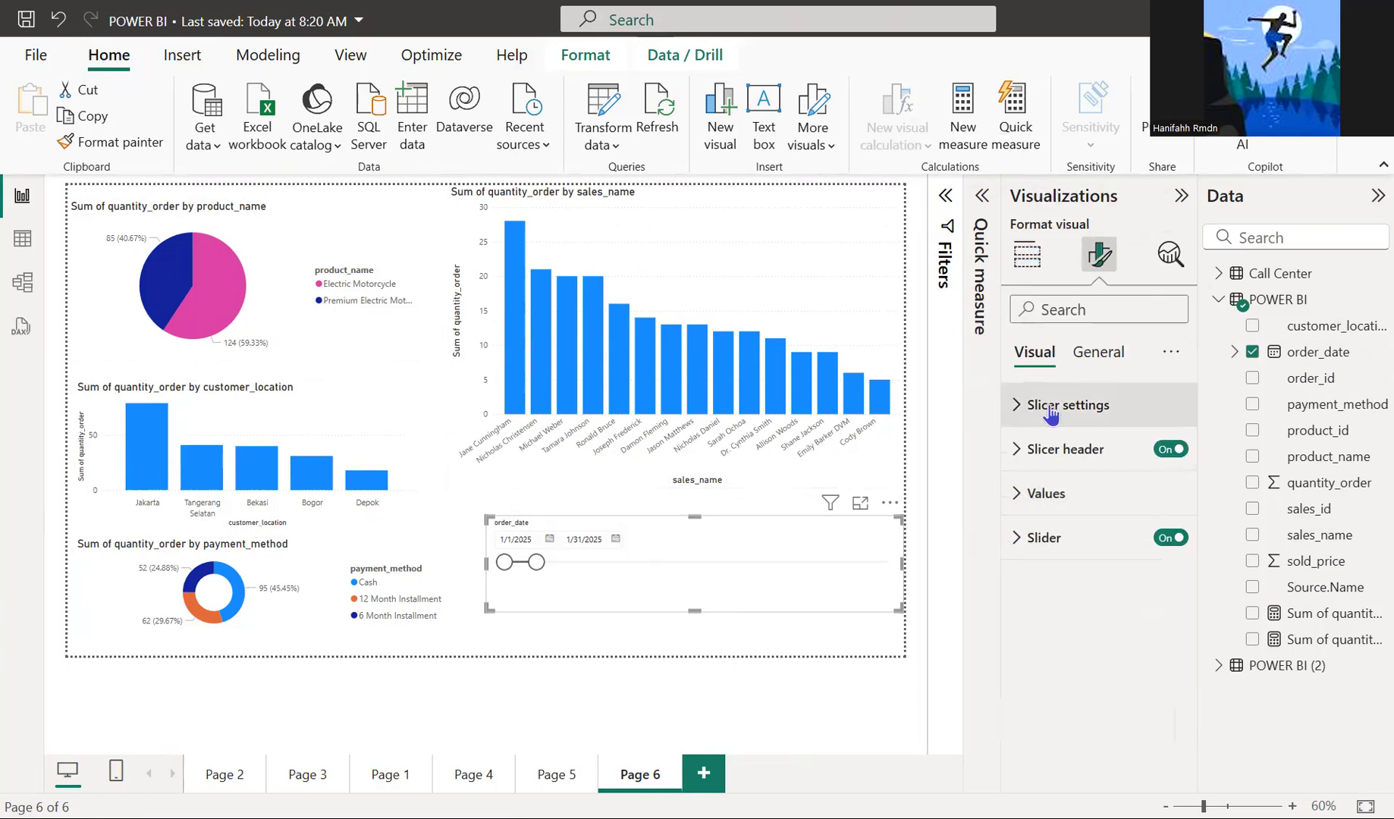
click(1054, 406)
click(1055, 407)
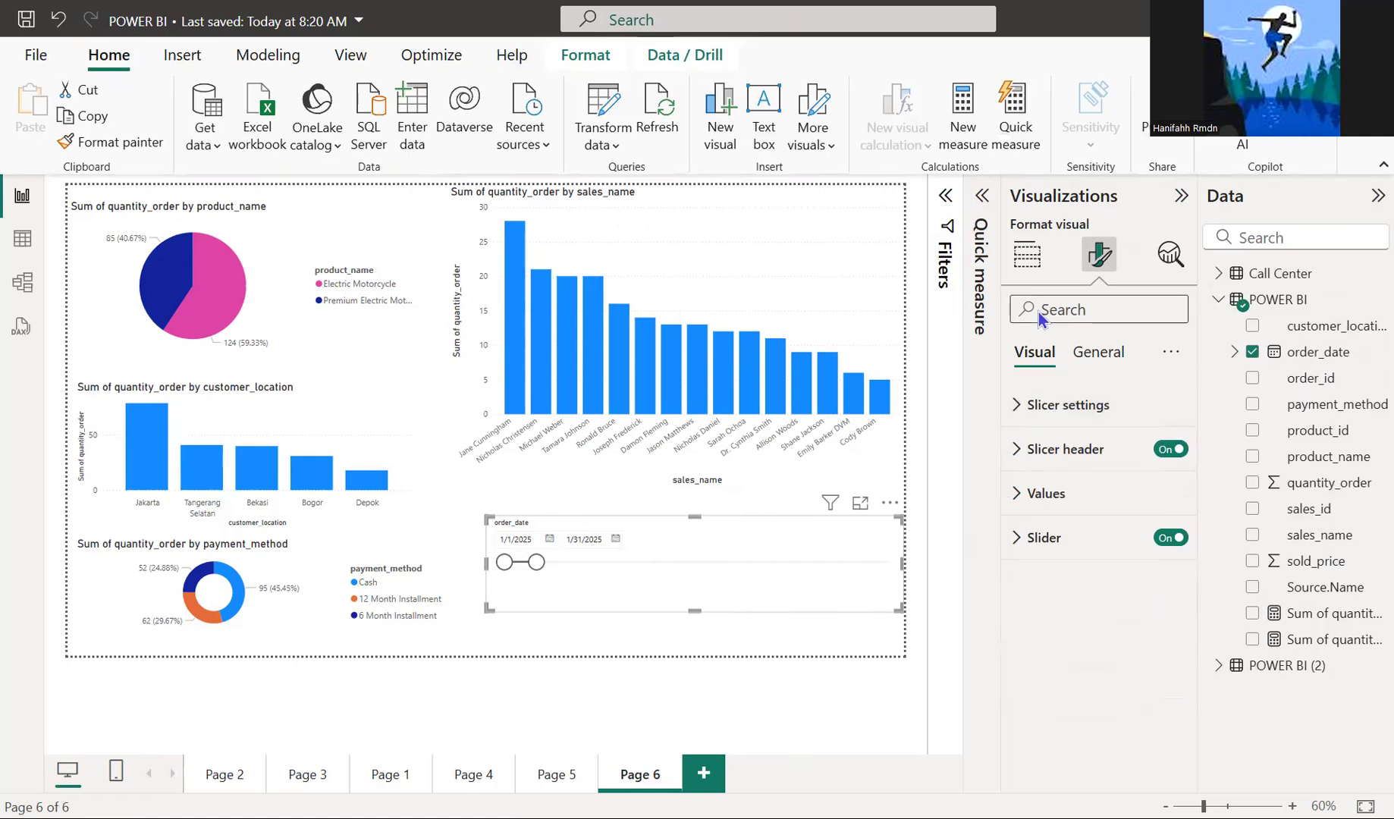
- Set the horizontal gridline color of the sales_name column chart to black
click(850, 455)
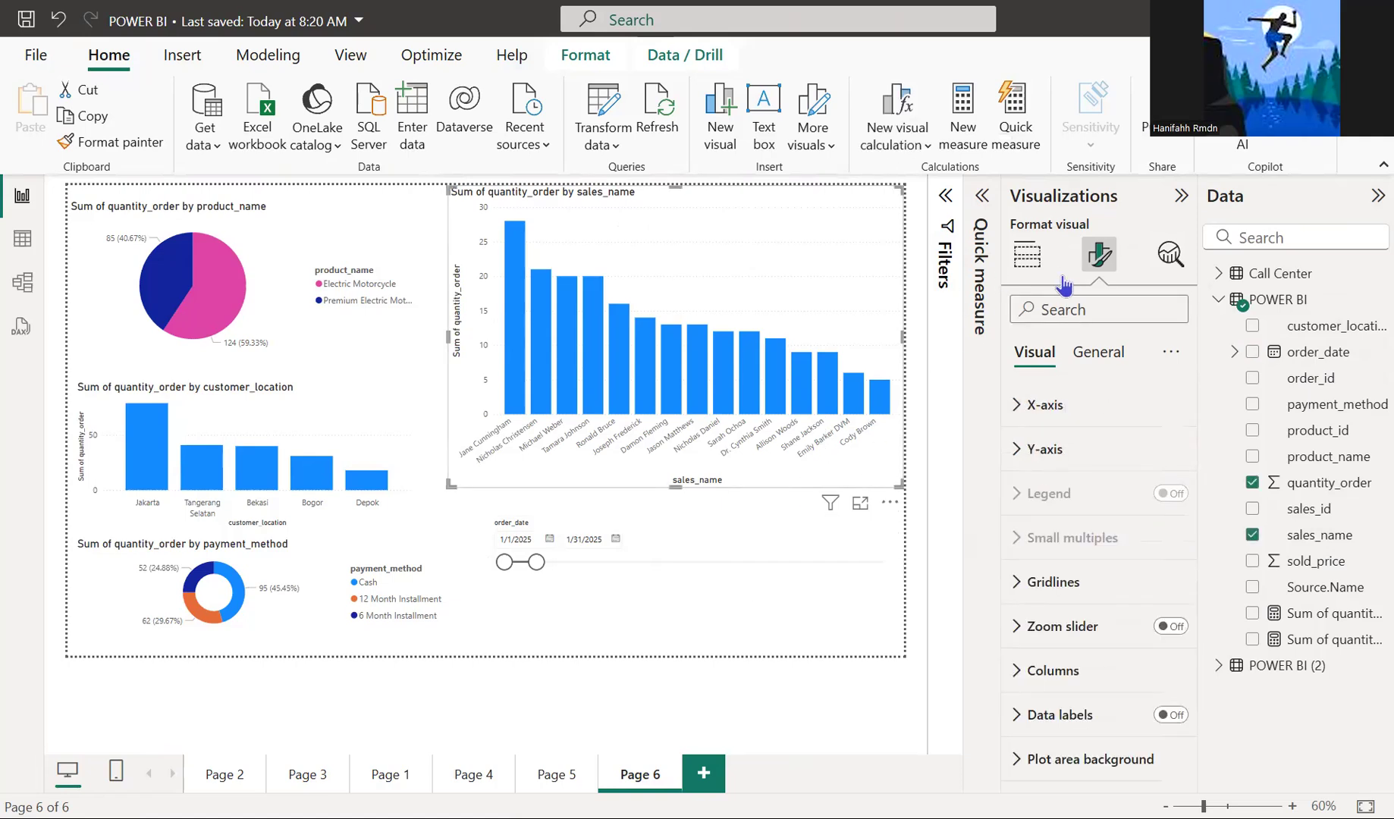
click(1055, 591)
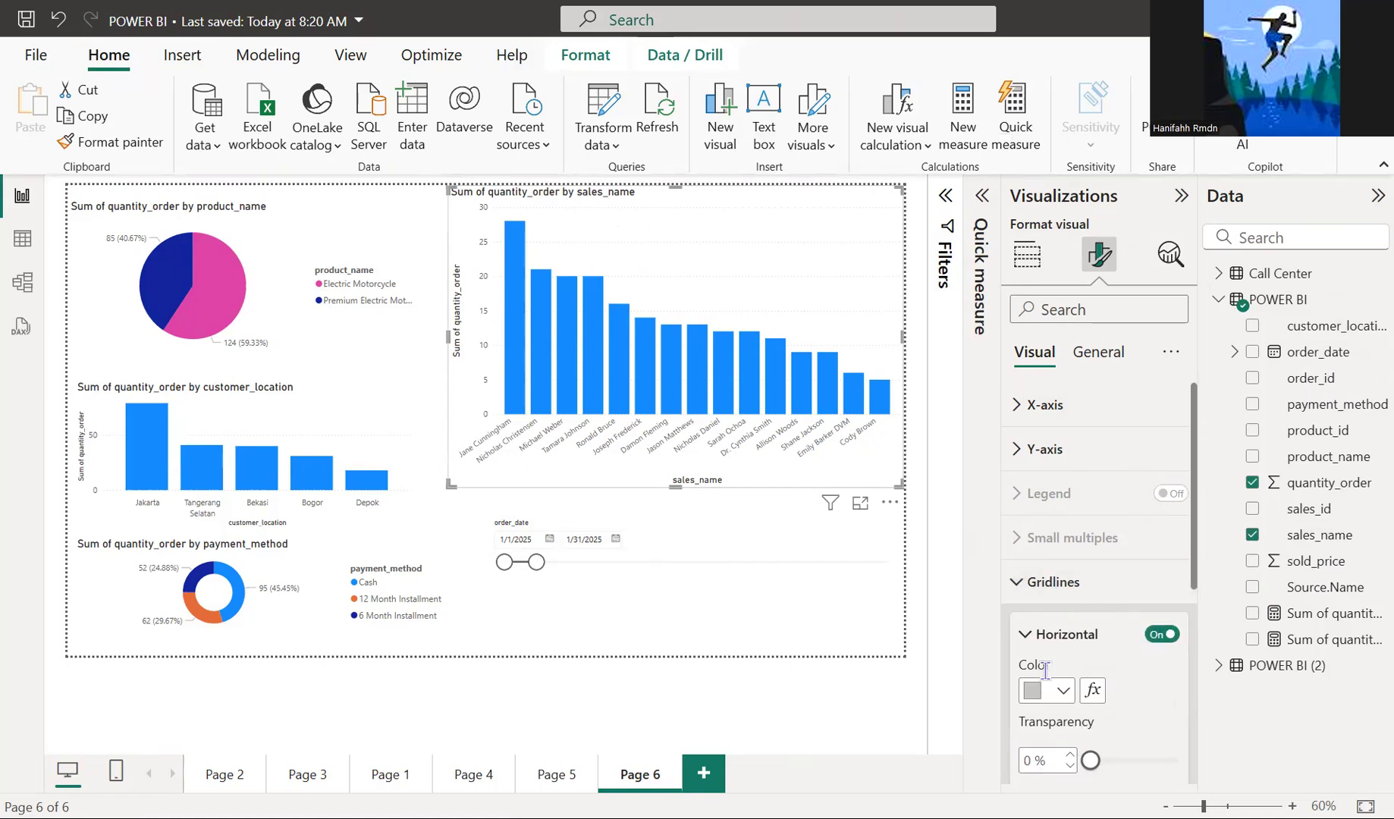
click(1063, 690)
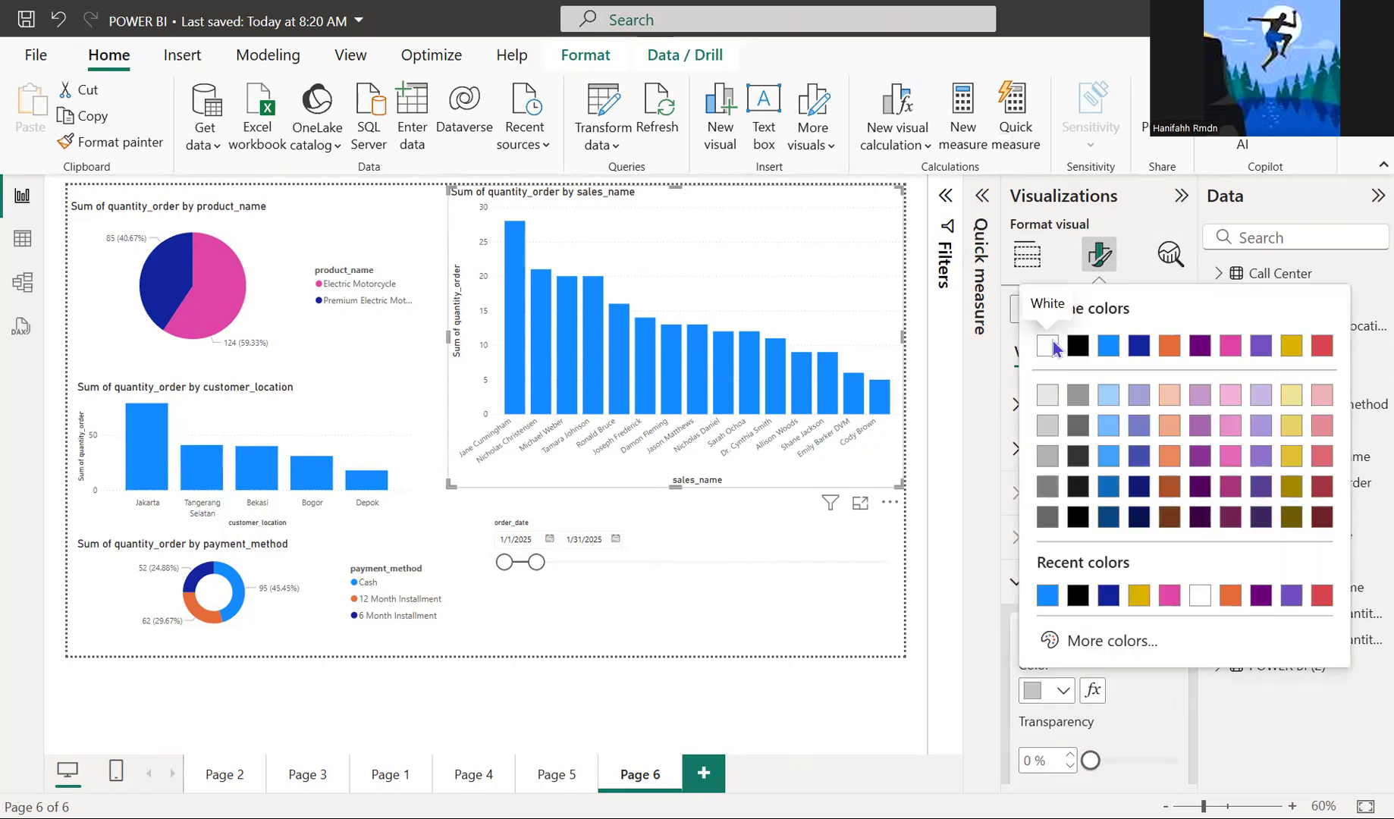
click(1072, 349)
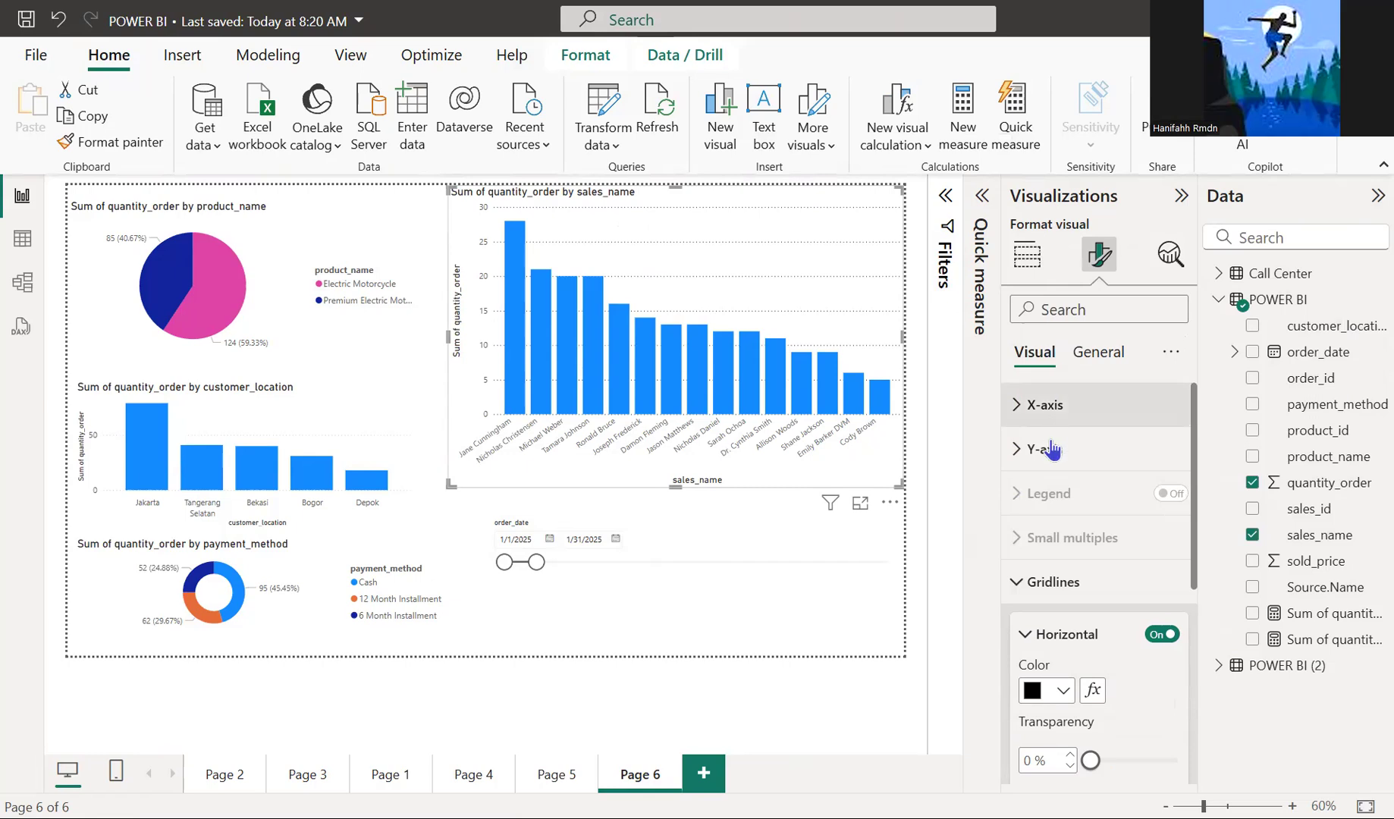
scroll(1052, 529, down, 5)
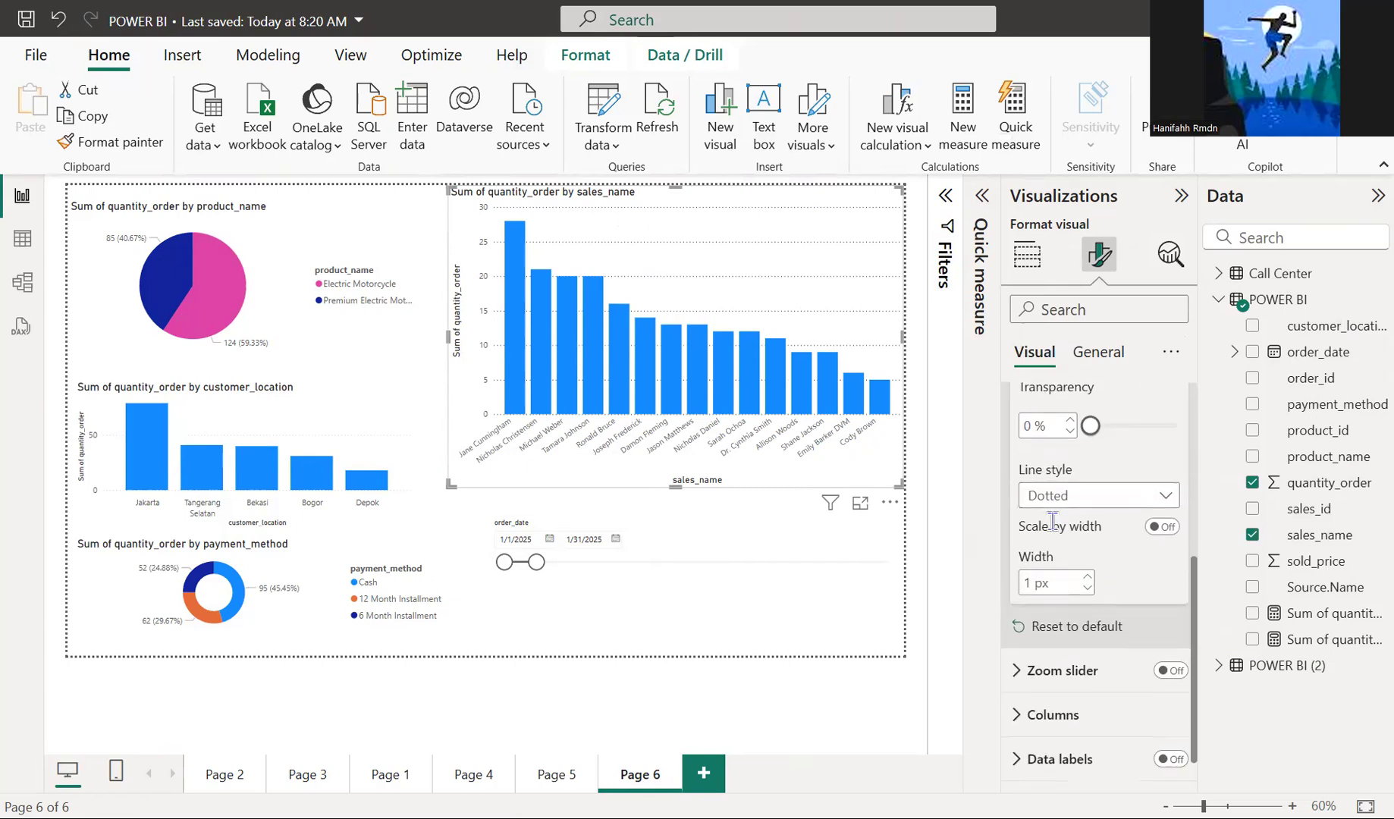
- Try the sales_name chart's horizontal gridlines at 100% transparency and return them to 0%
drag(1090, 425, 1211, 424)
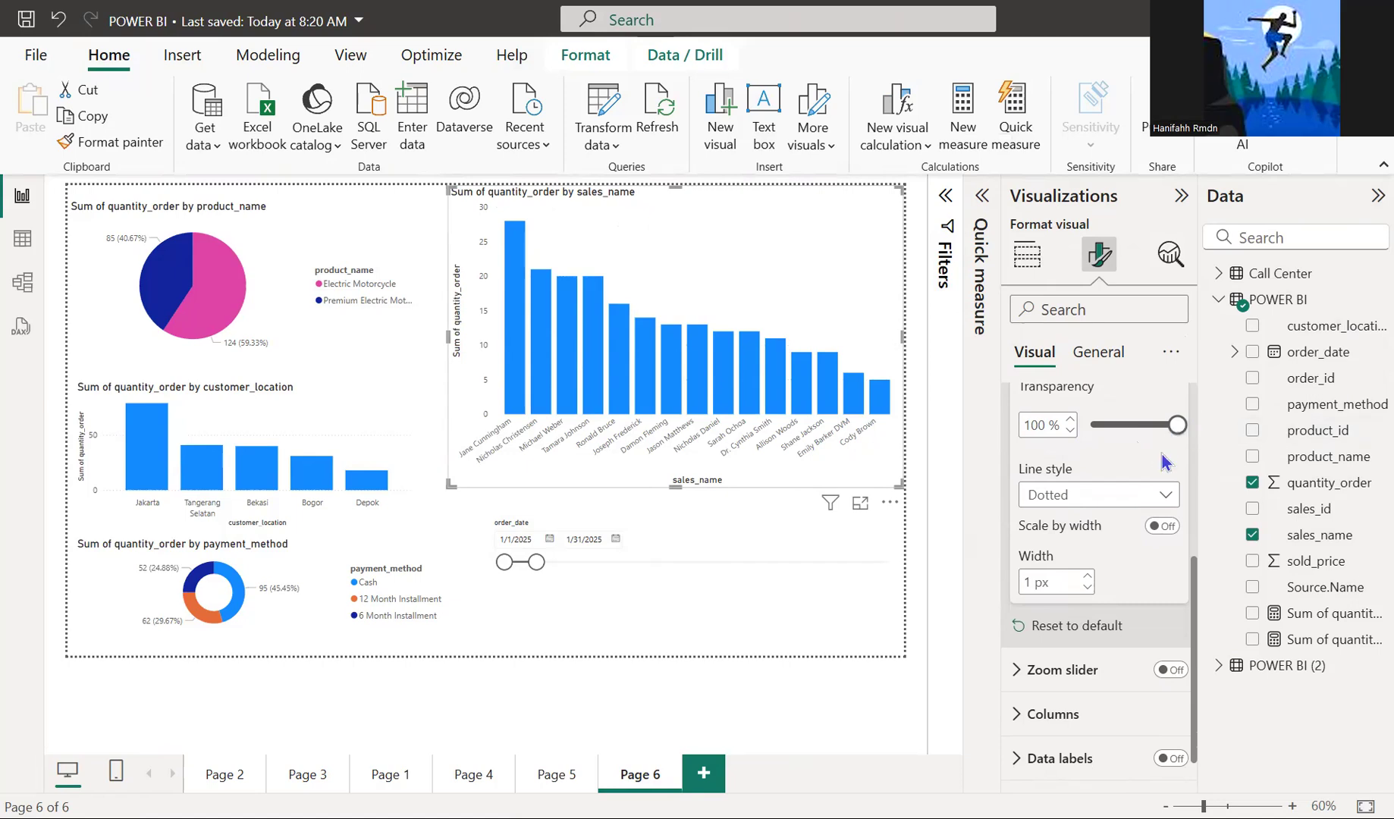
drag(1178, 434, 1049, 468)
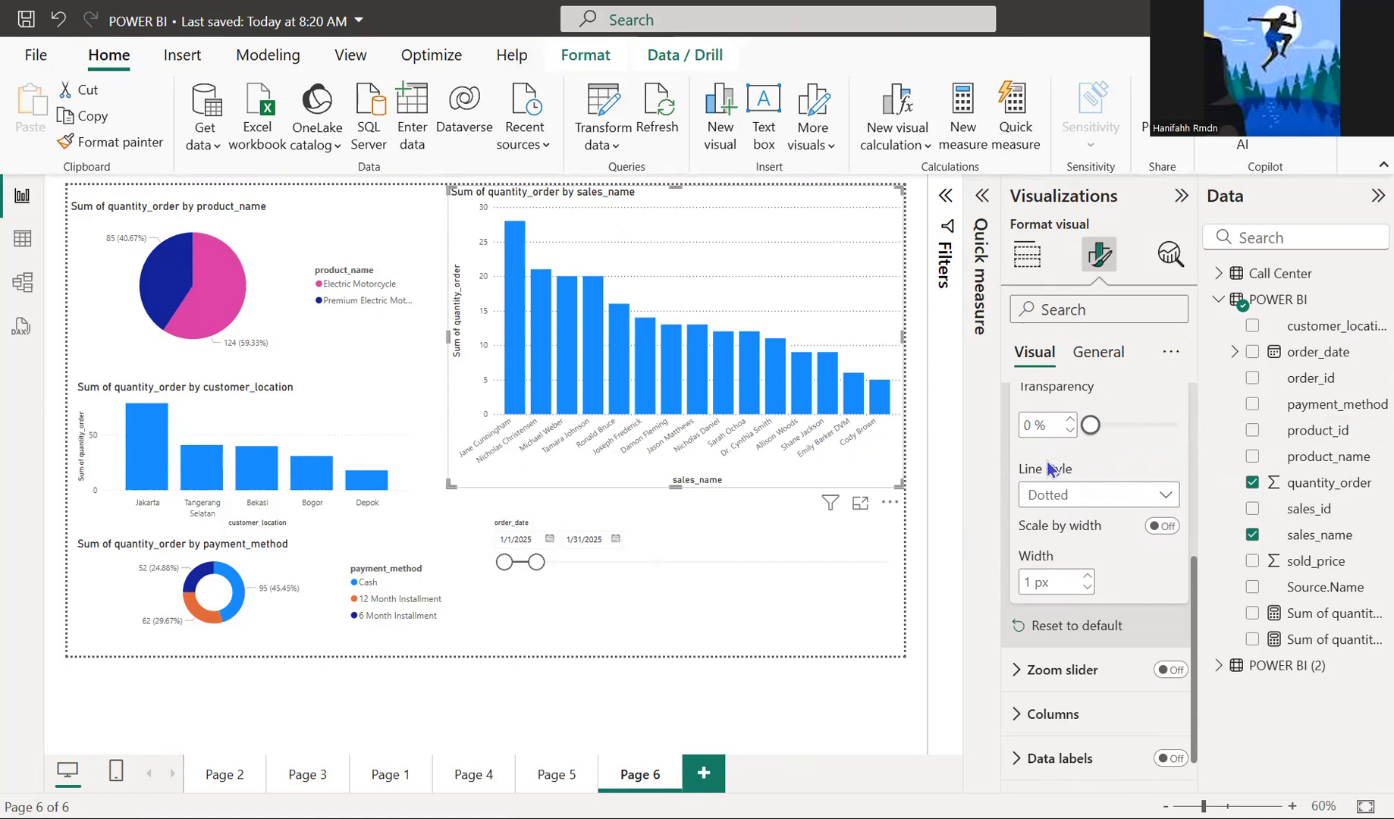
- Set the color of all columns in the sales_name chart to the lightest pink theme shade
scroll(1124, 577, down, 1)
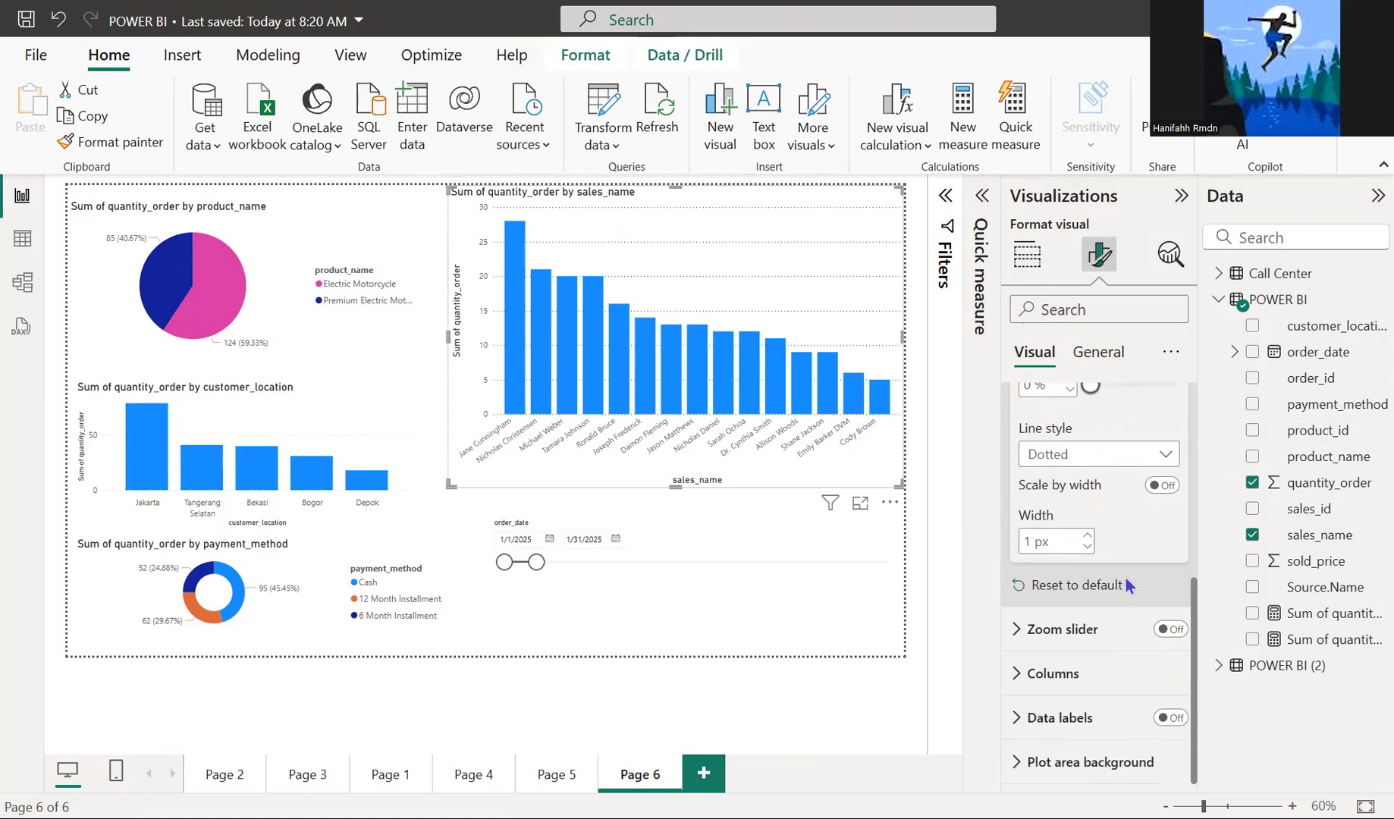
click(1055, 674)
scroll(1068, 666, down, 6)
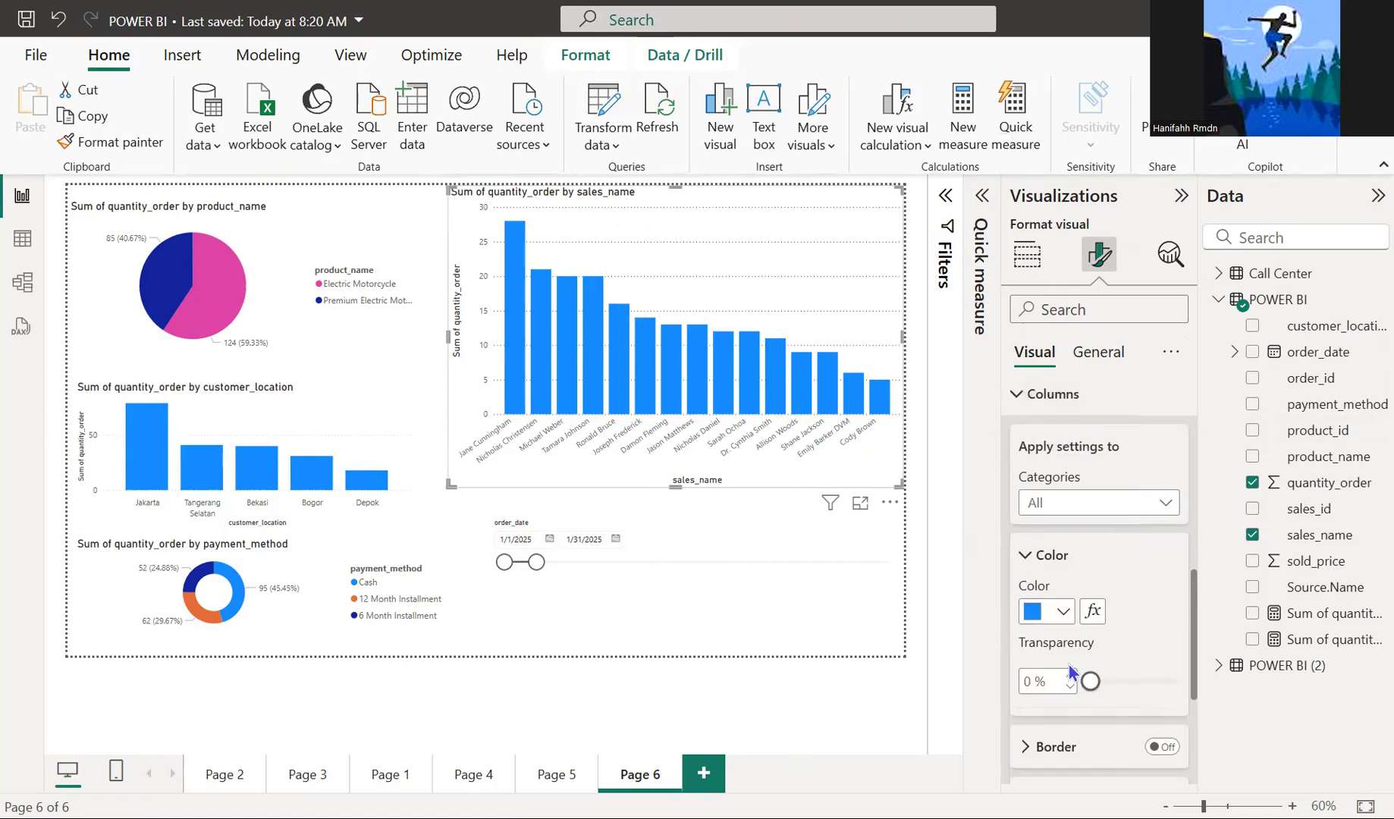
click(1063, 529)
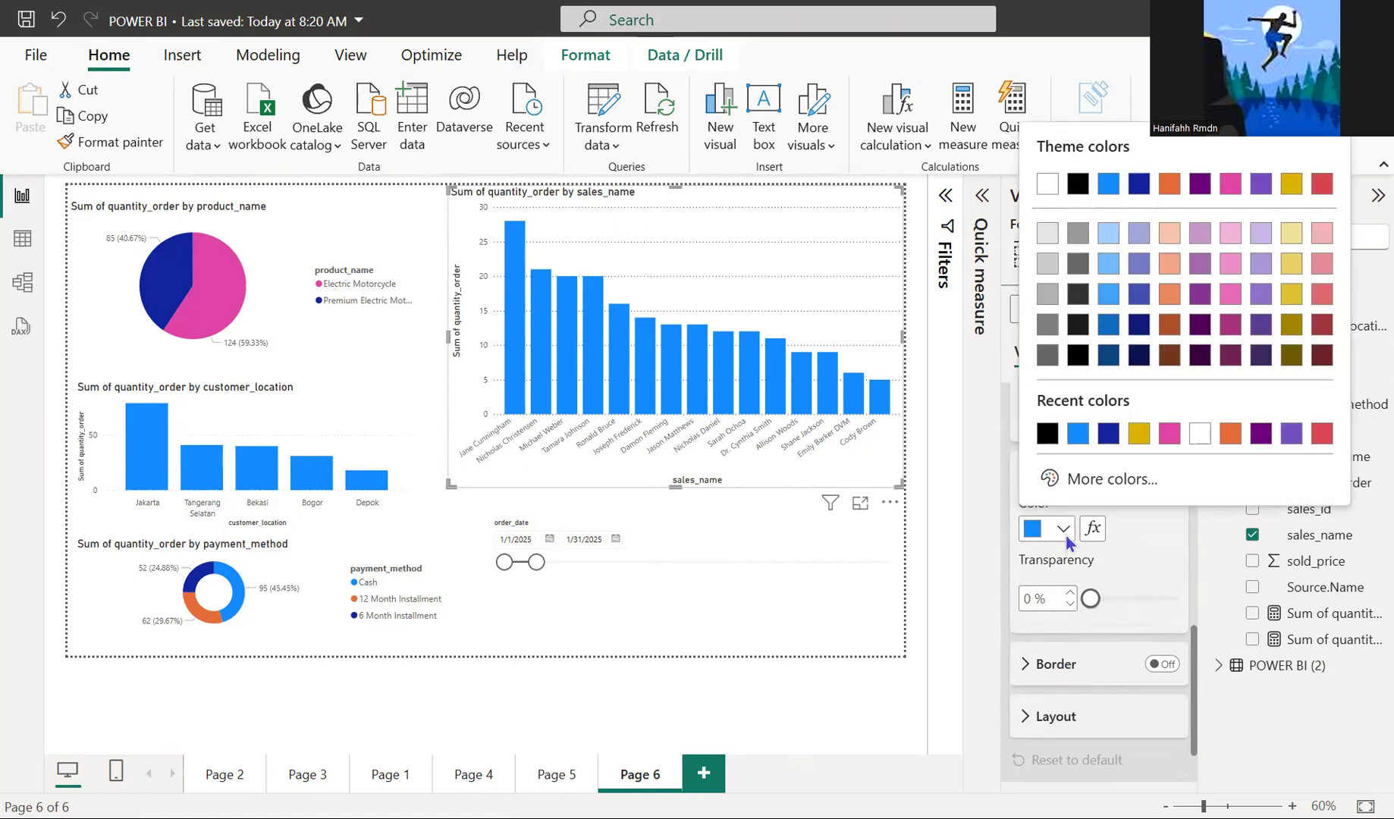
click(1230, 235)
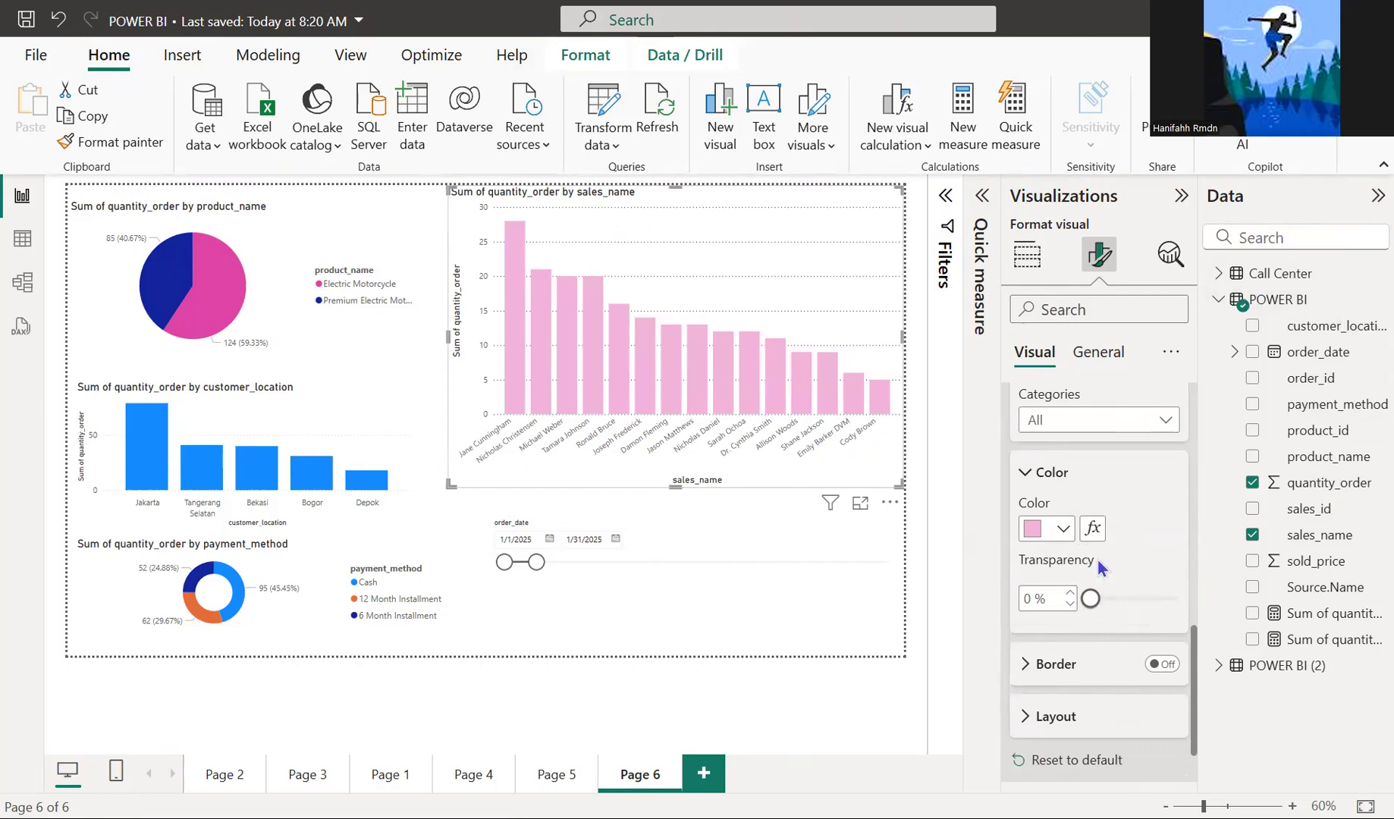
- Turn on the border around the columns of the sales_name chart
click(1099, 652)
click(1161, 665)
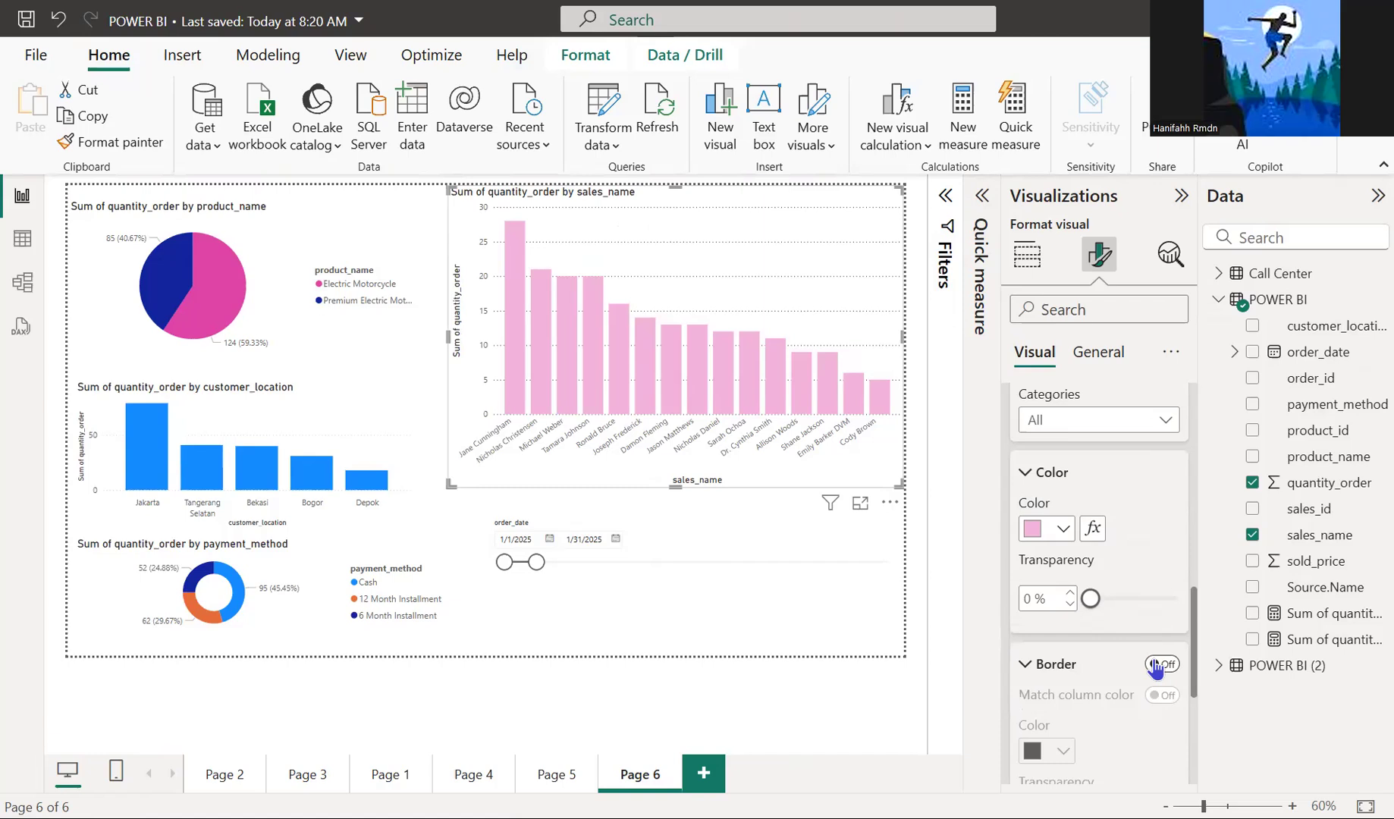
scroll(1155, 668, down, 3)
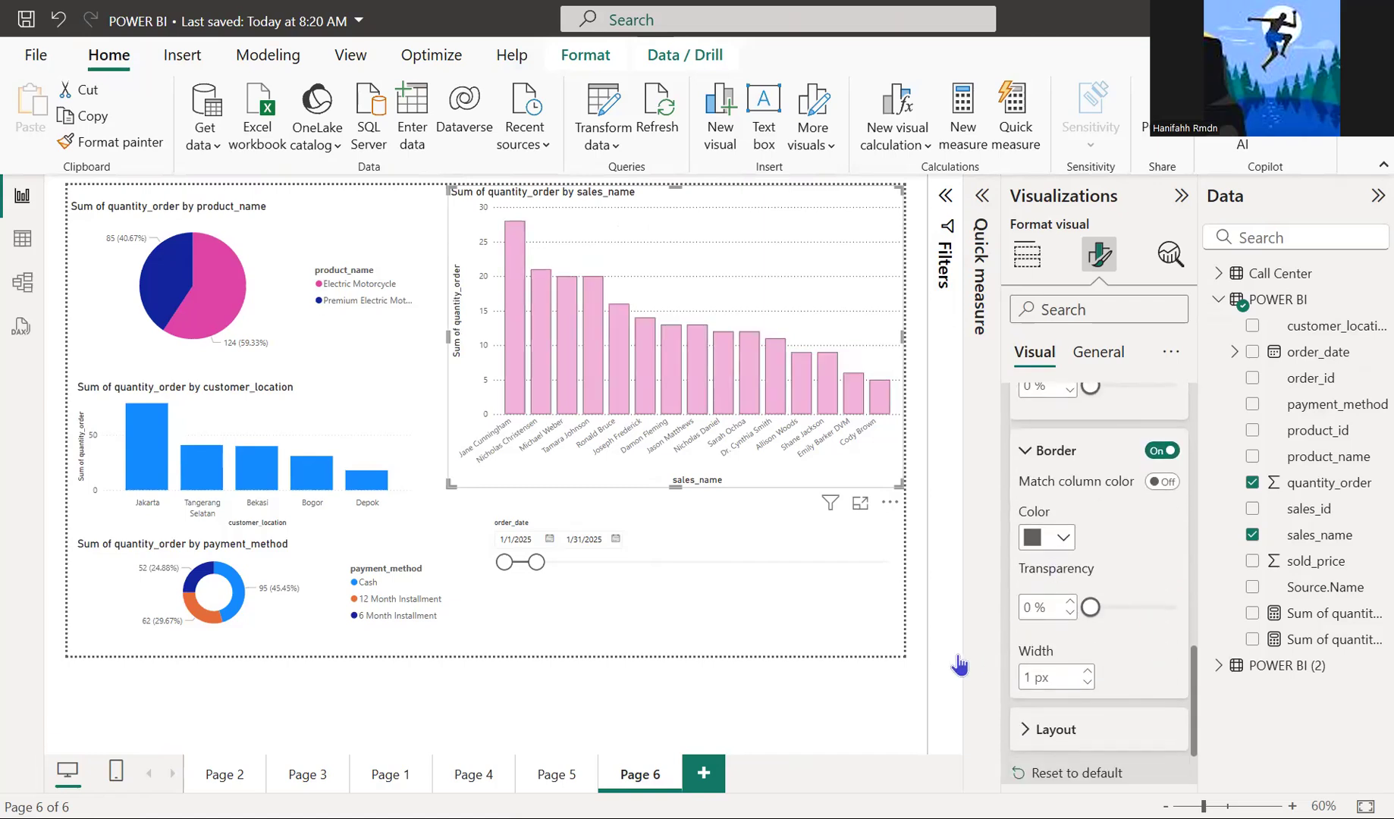
click(982, 669)
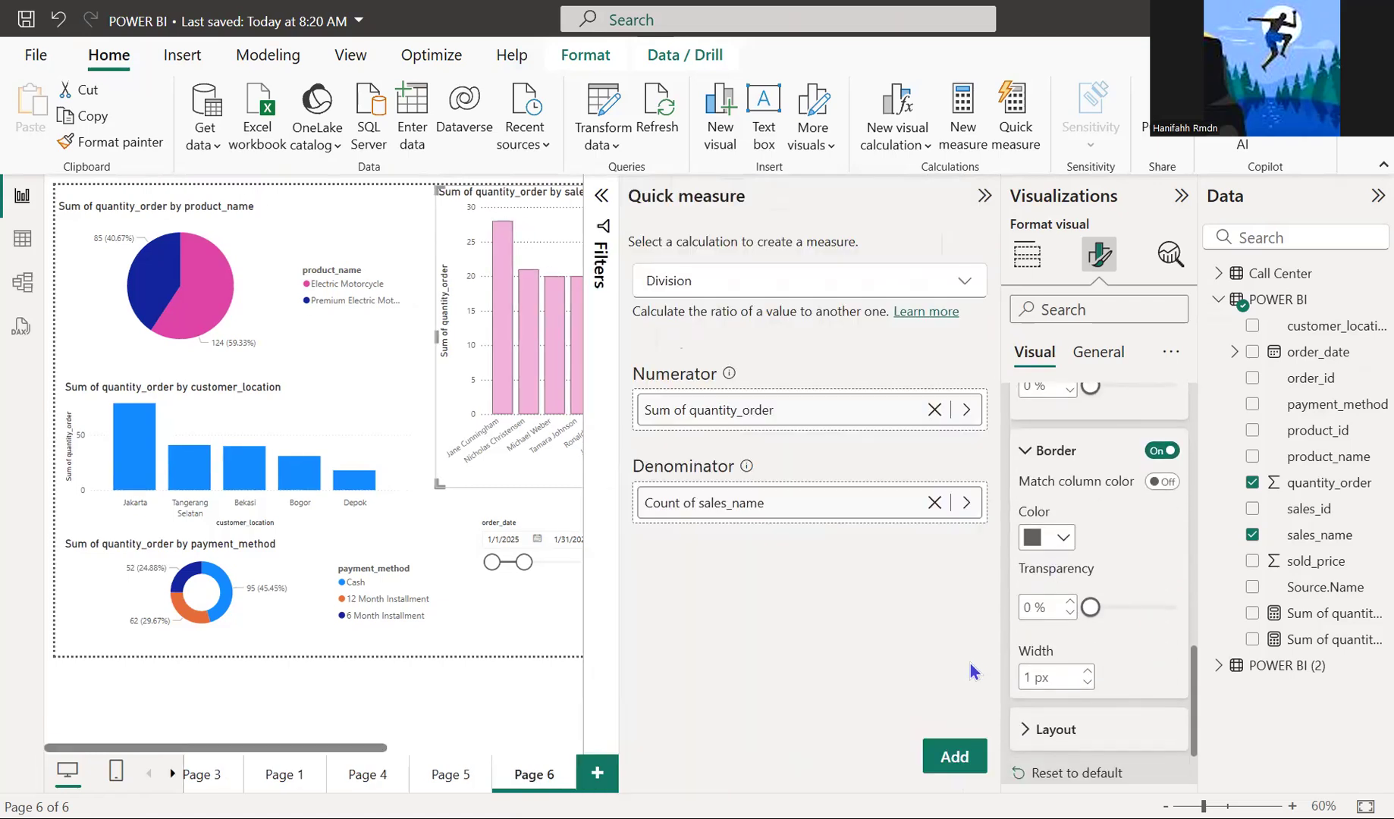
click(984, 196)
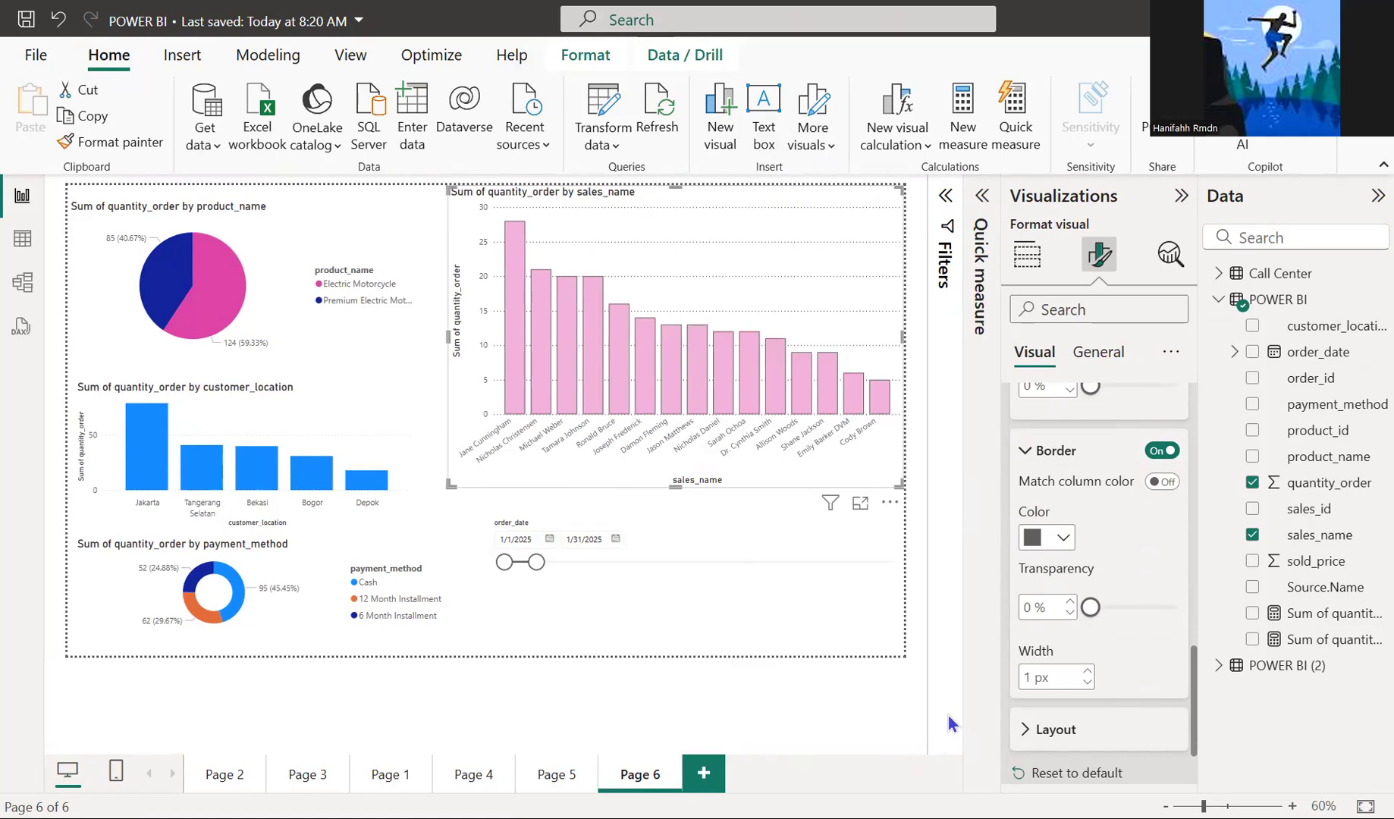
- Deselect the chart, free up canvas space, and try the order_date slicer with end dates 5/27/2025 and 2/13/2025
click(913, 743)
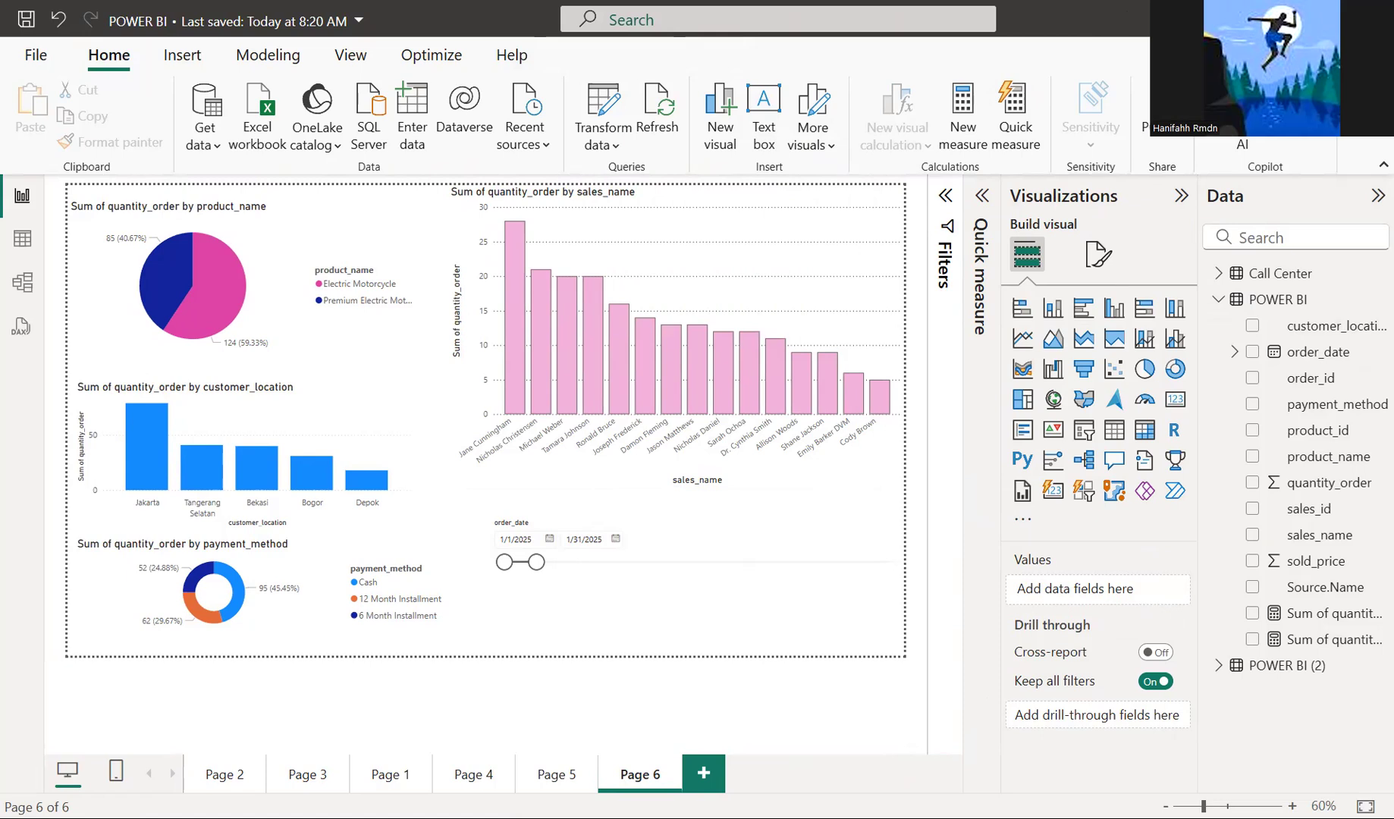
click(1180, 196)
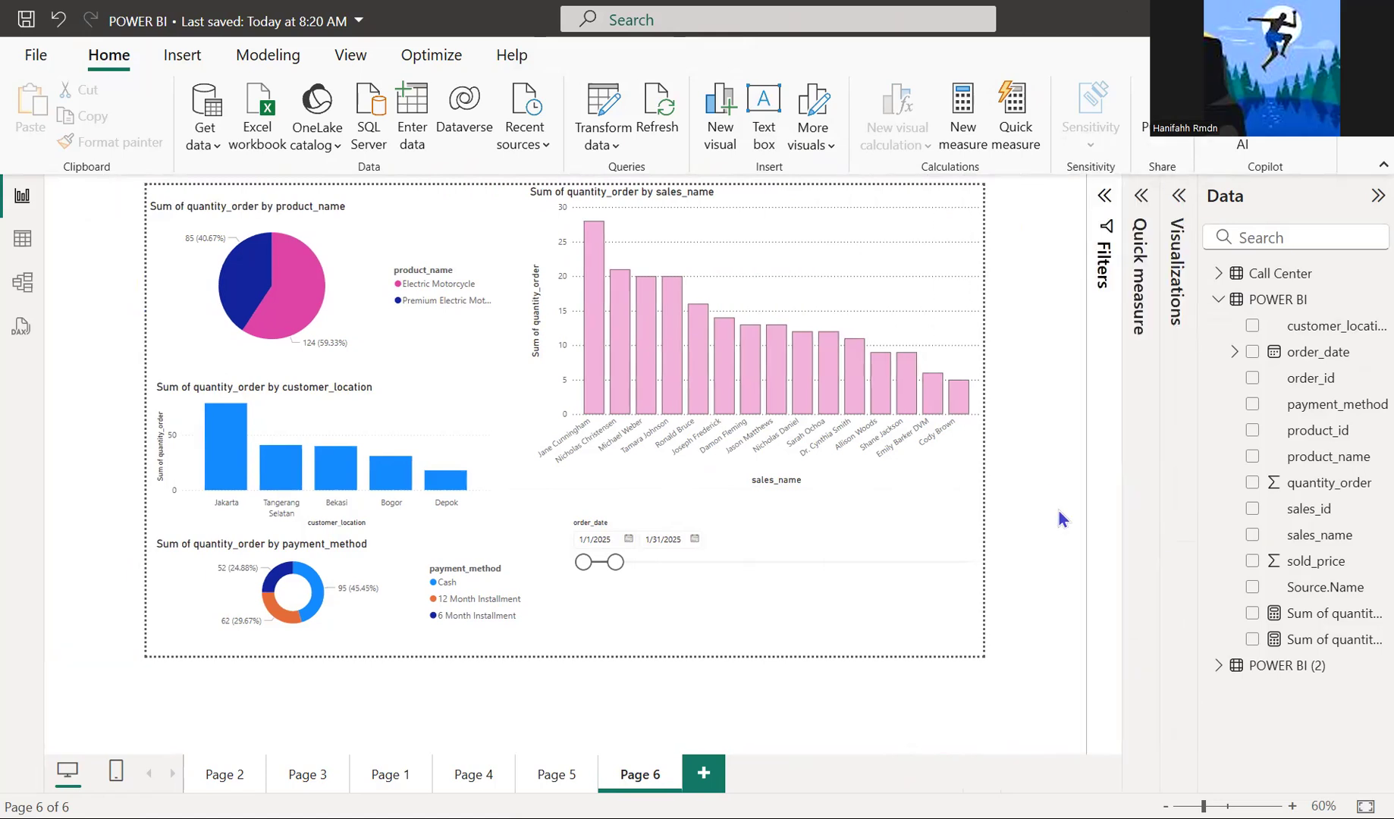
drag(615, 562, 740, 567)
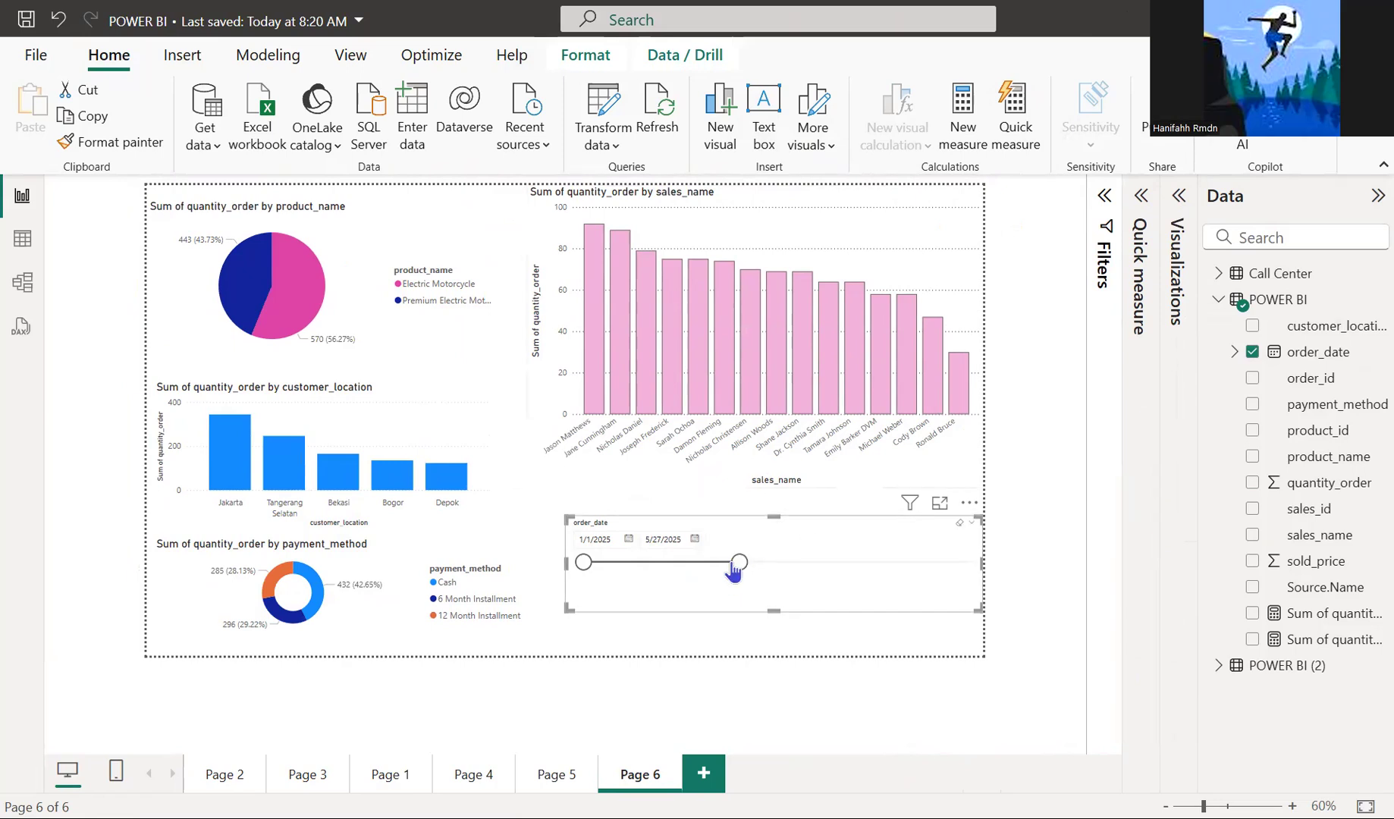
drag(735, 570, 633, 589)
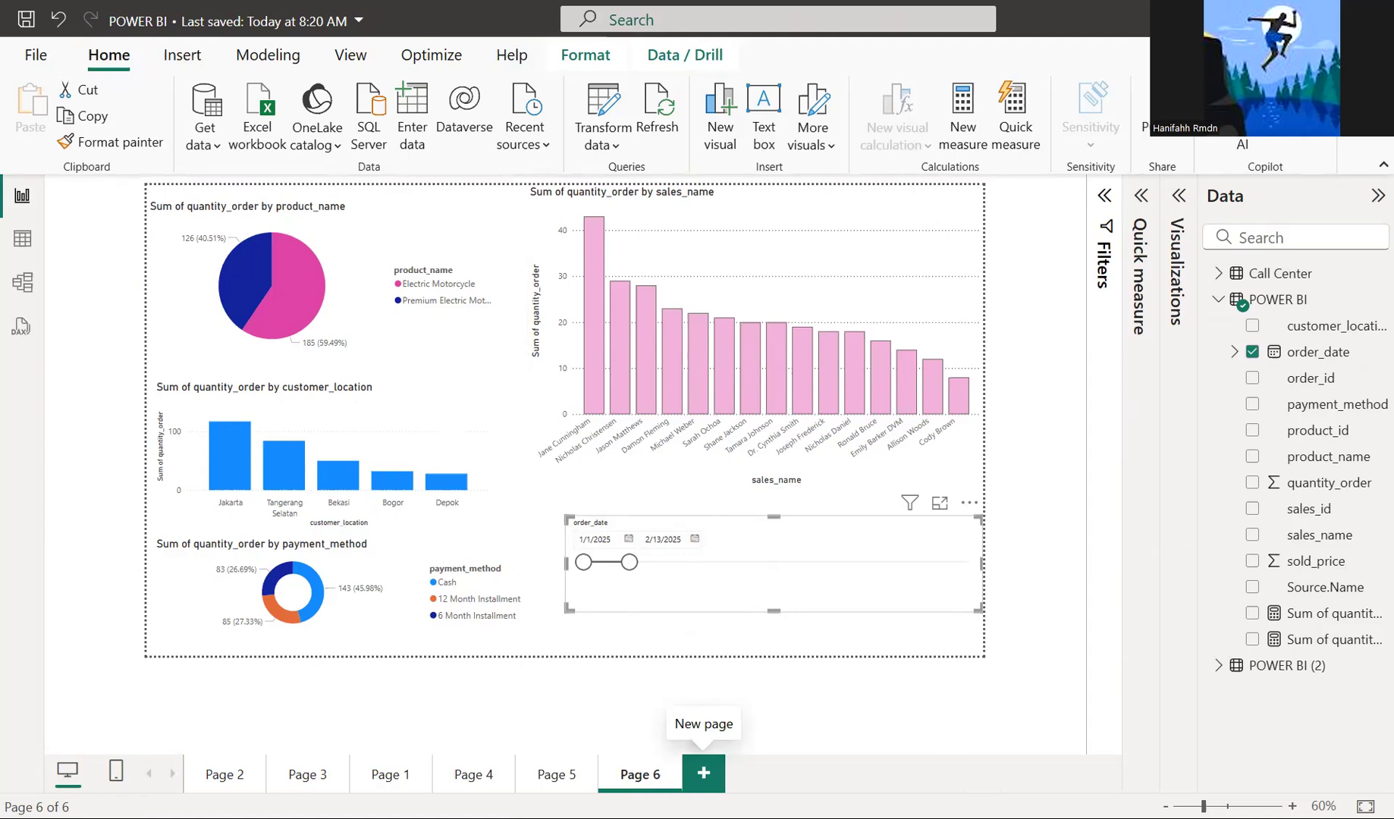
- Add a new report page with an order_date slicer and widen the slicer to over half the page width
click(703, 773)
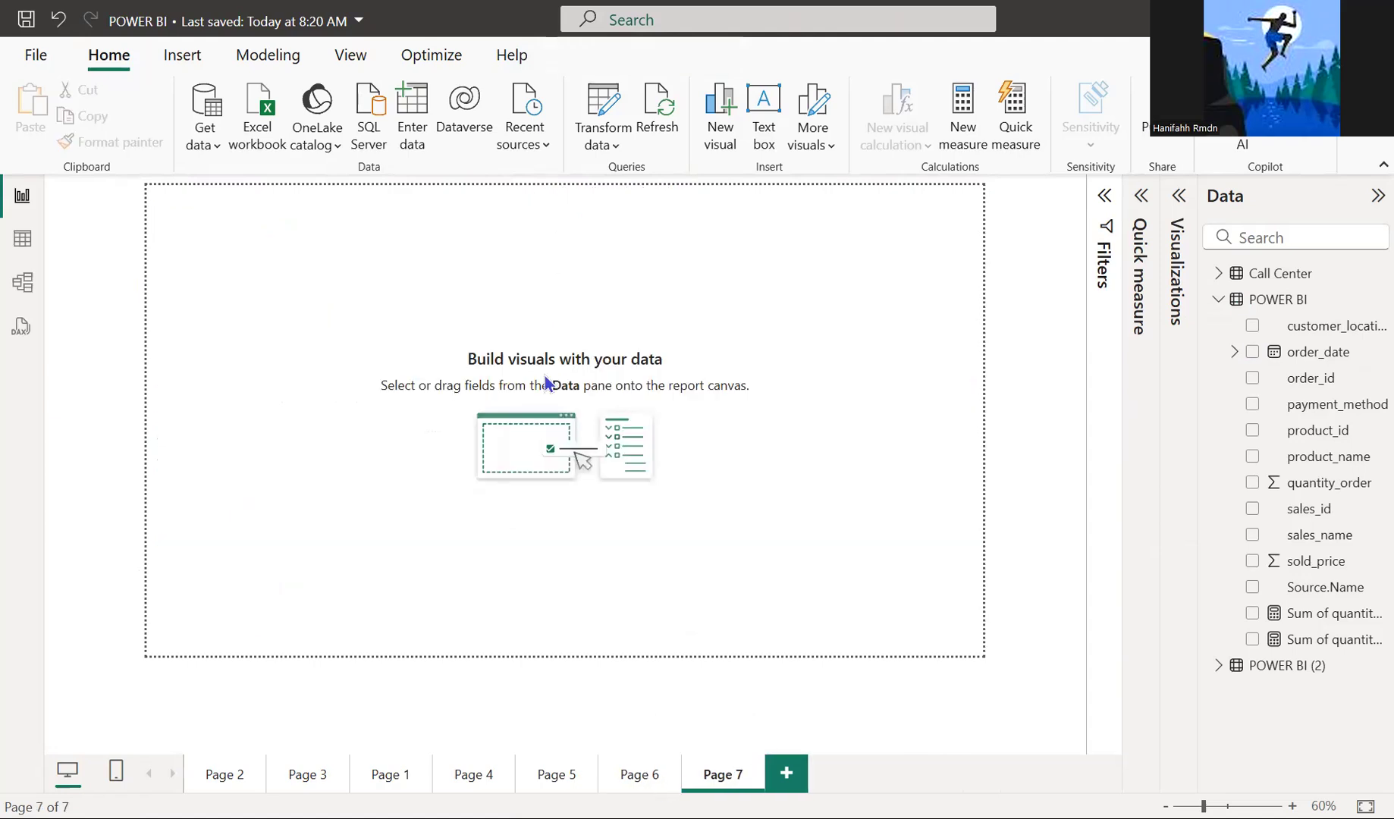
click(1180, 201)
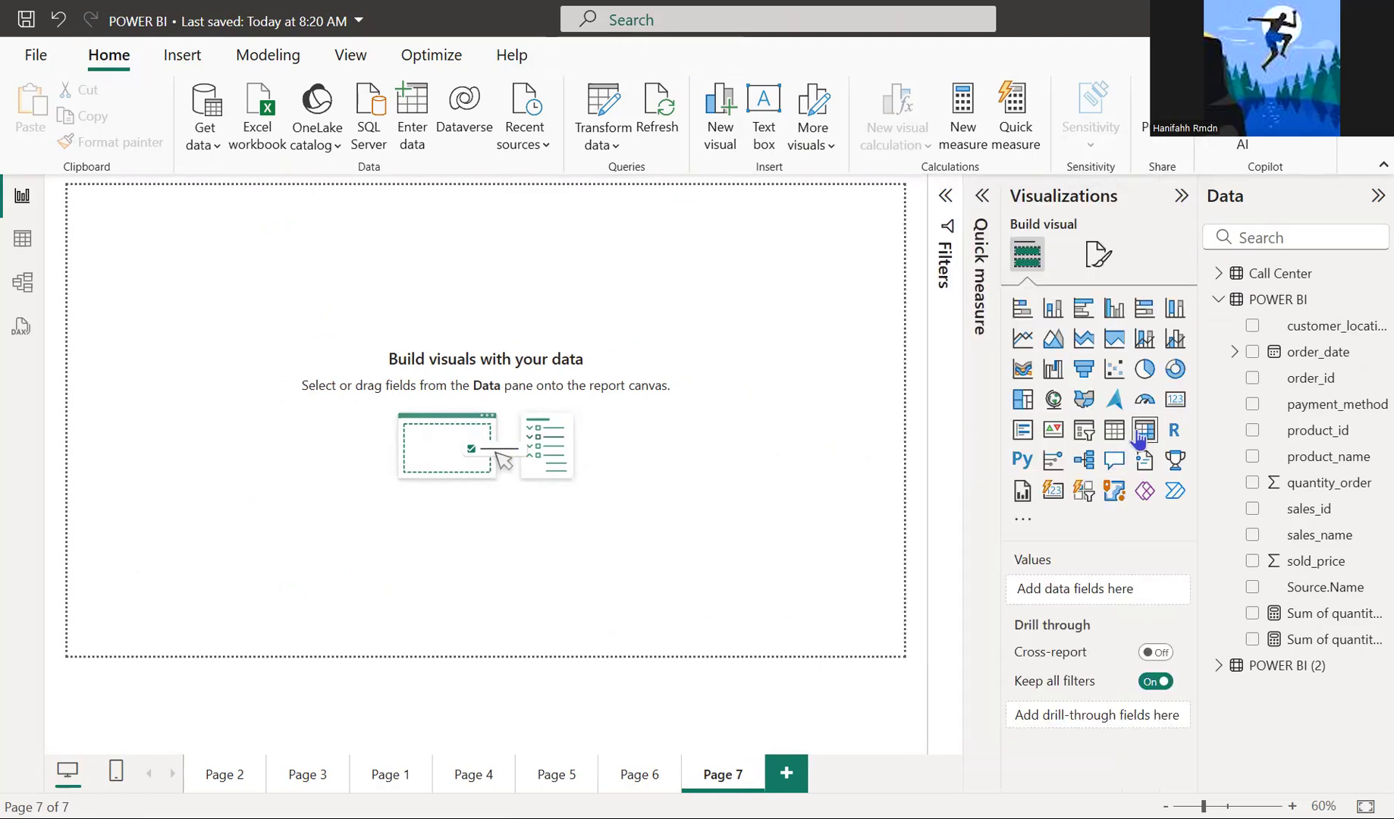
click(1082, 438)
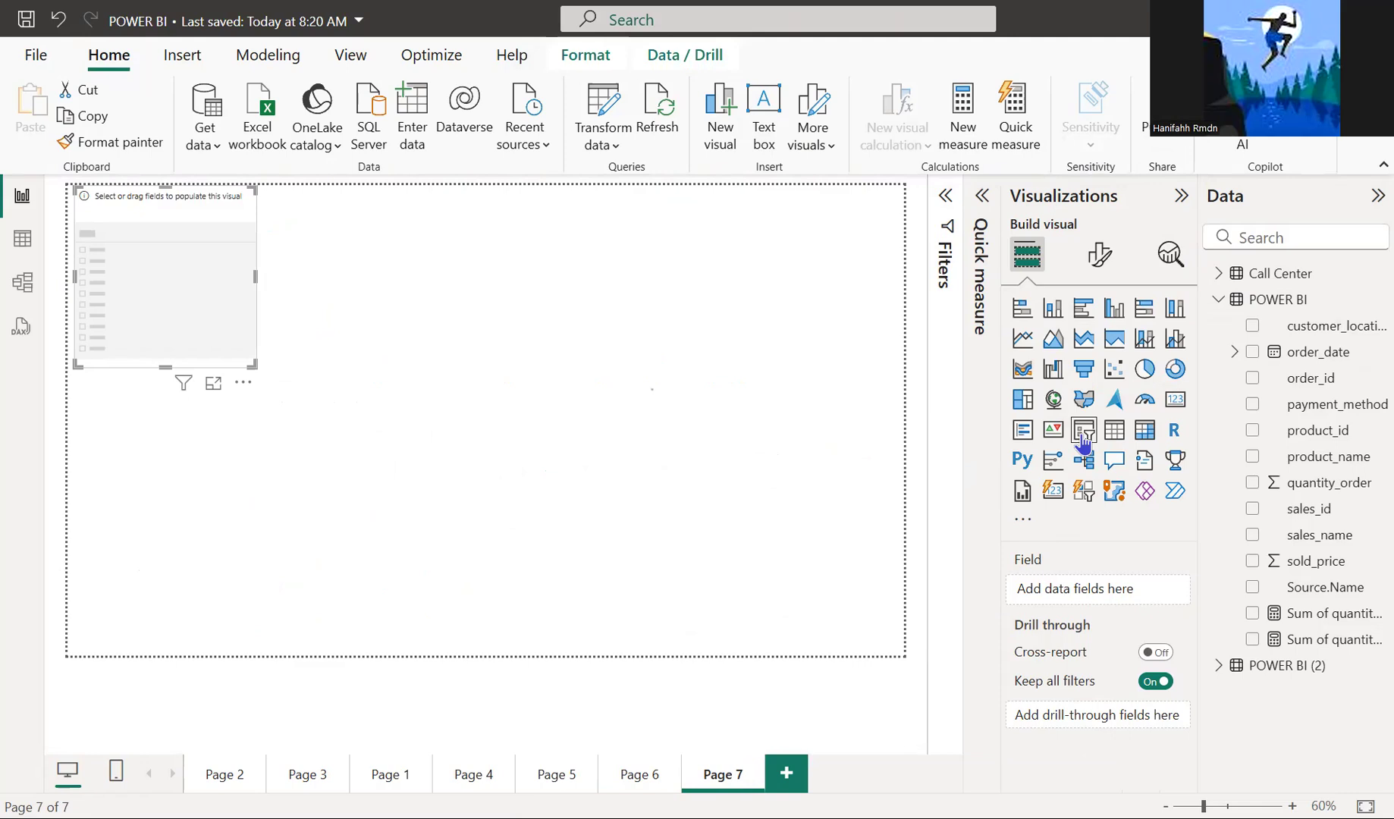
drag(1318, 356, 1073, 577)
drag(257, 273, 590, 277)
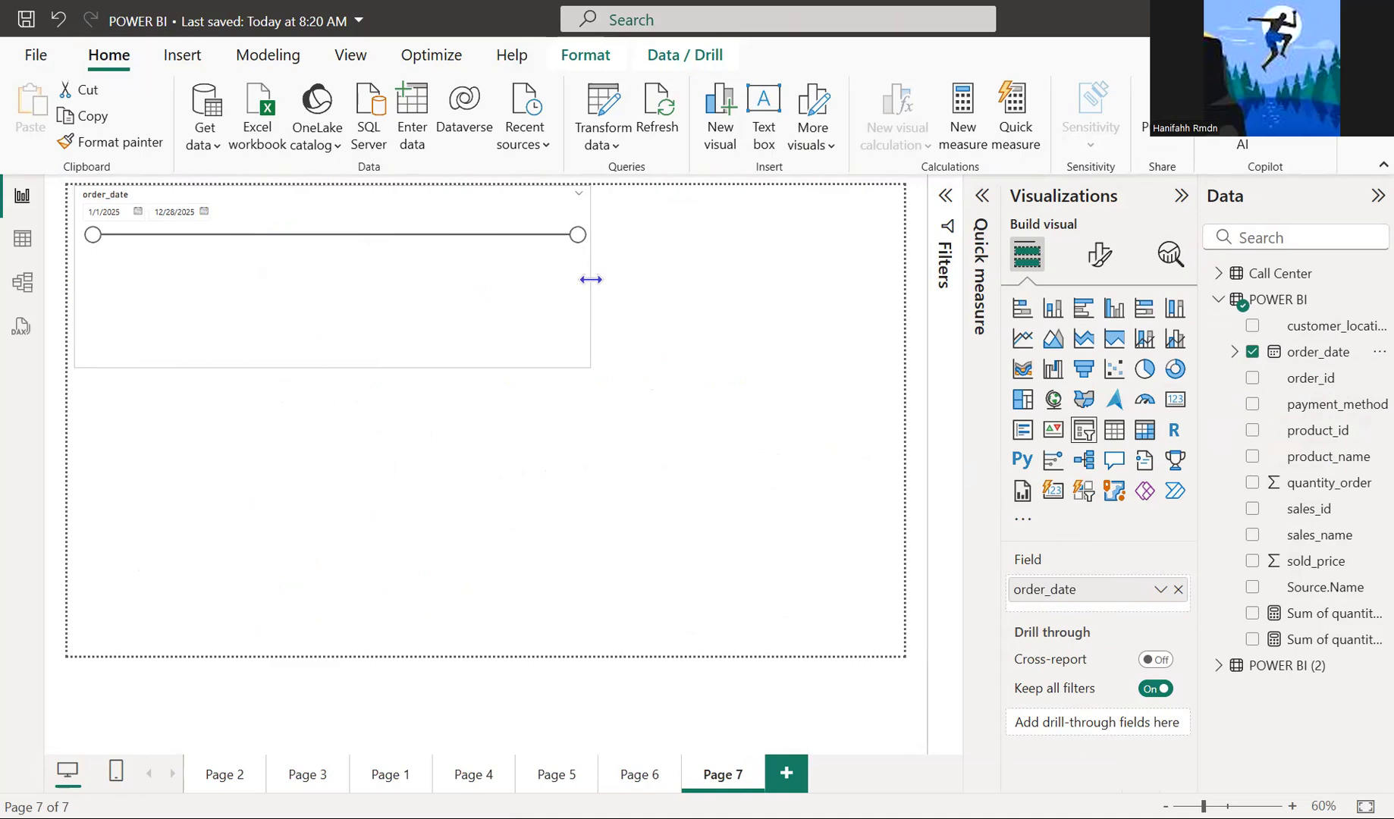
- Extend the order_date slicer on Page 6 to the end date 12/28/2025
click(640, 774)
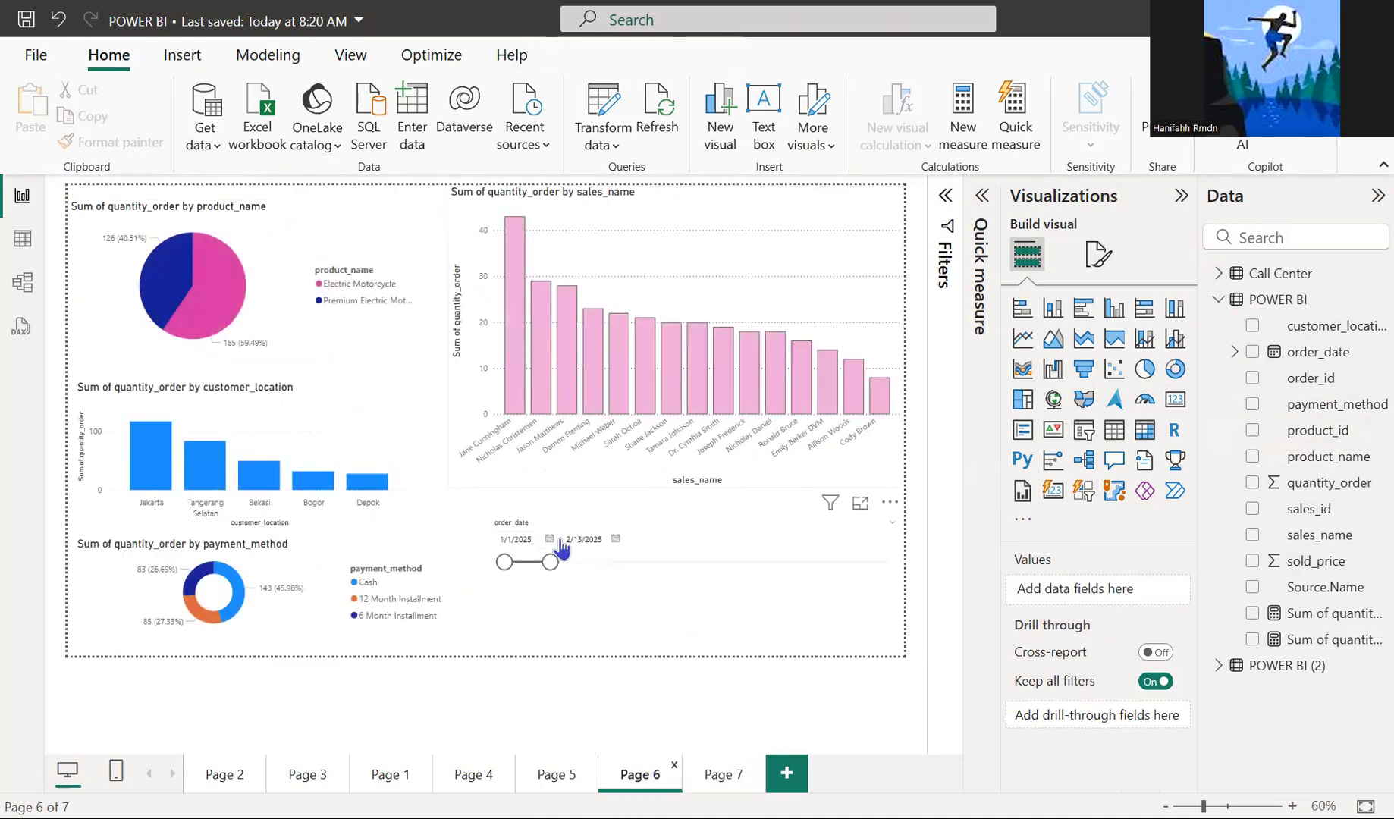
drag(546, 562, 930, 556)
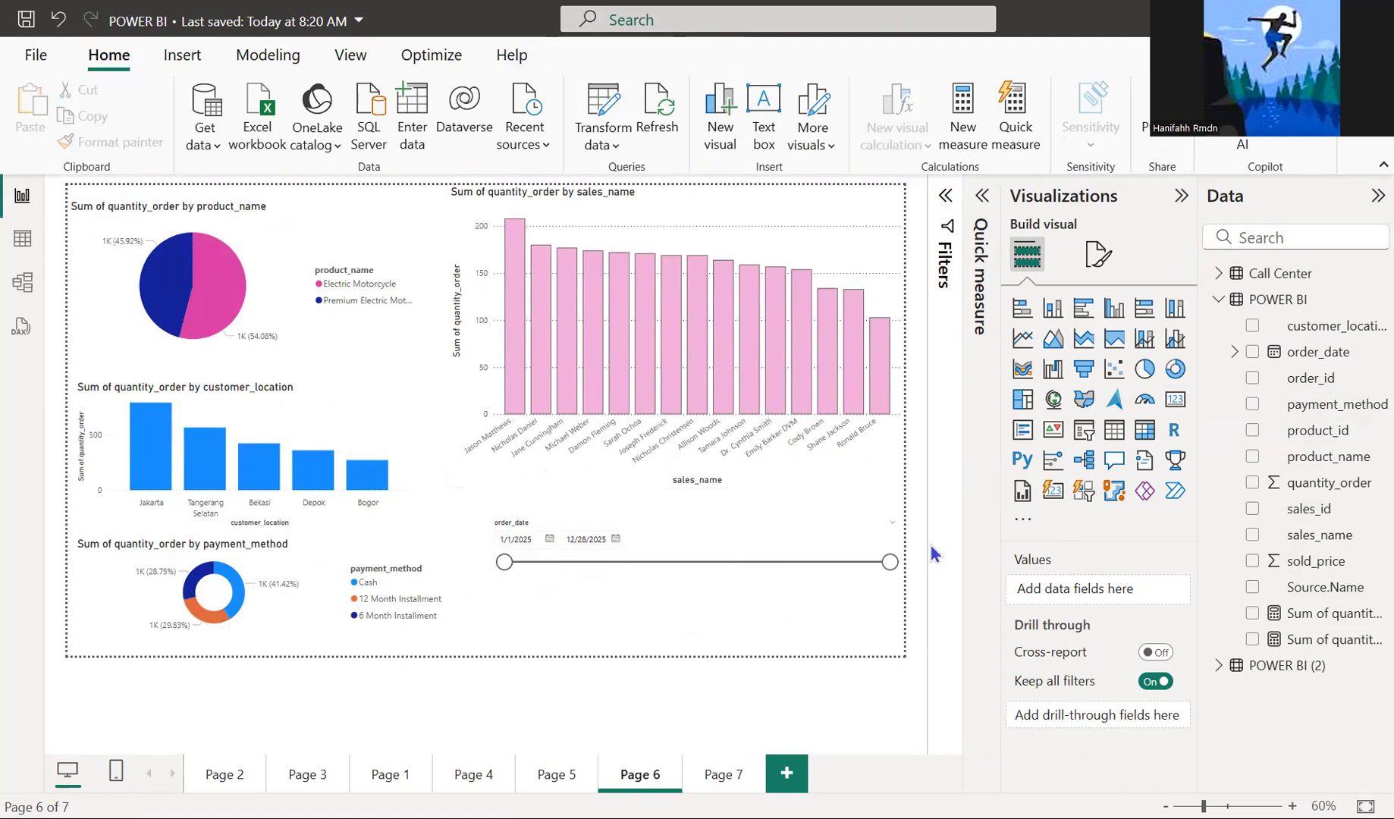
- Set the order_date slicer's end date on Page 7 to 2/8/2025 and check whether Page 6's slicer and visuals respond
click(722, 773)
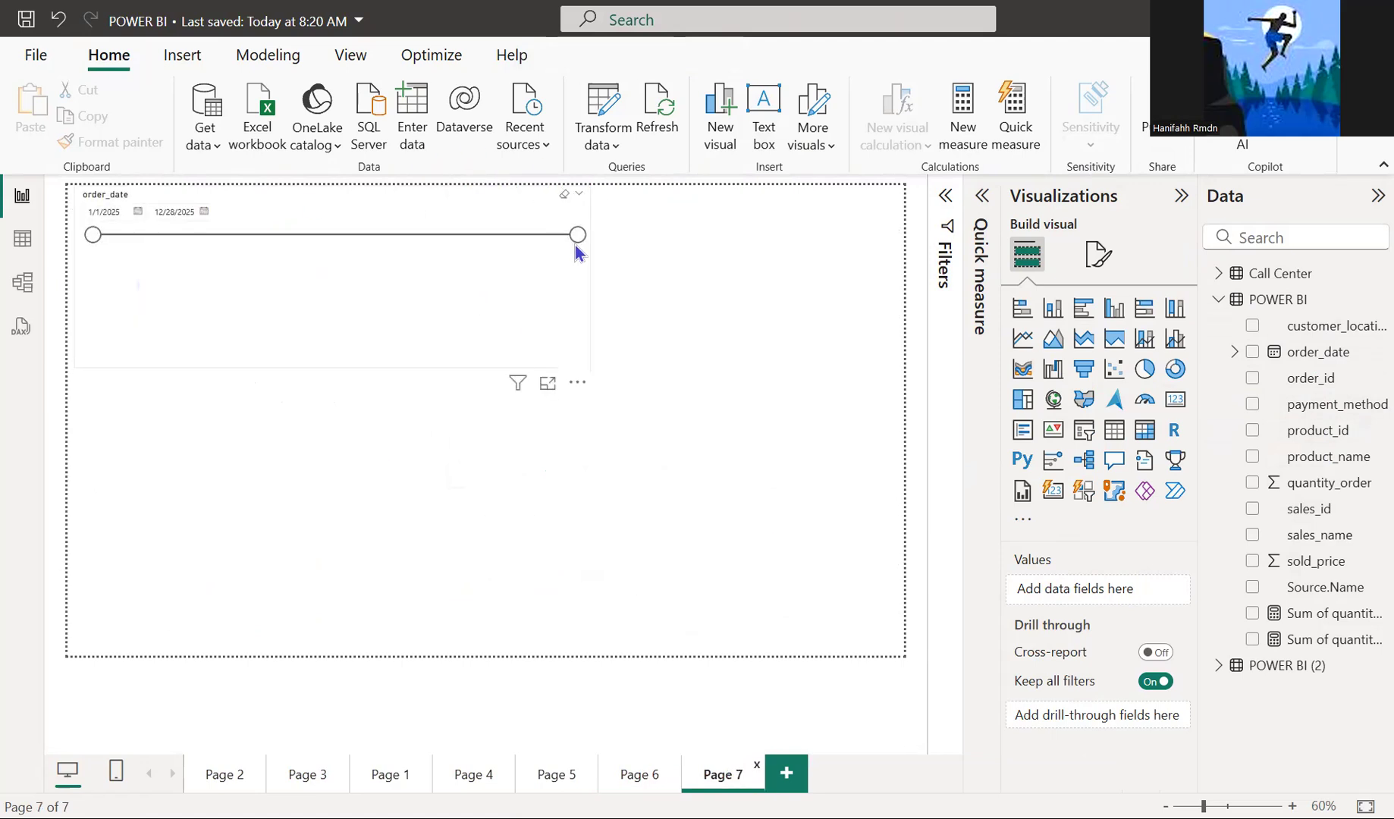
drag(576, 234, 144, 269)
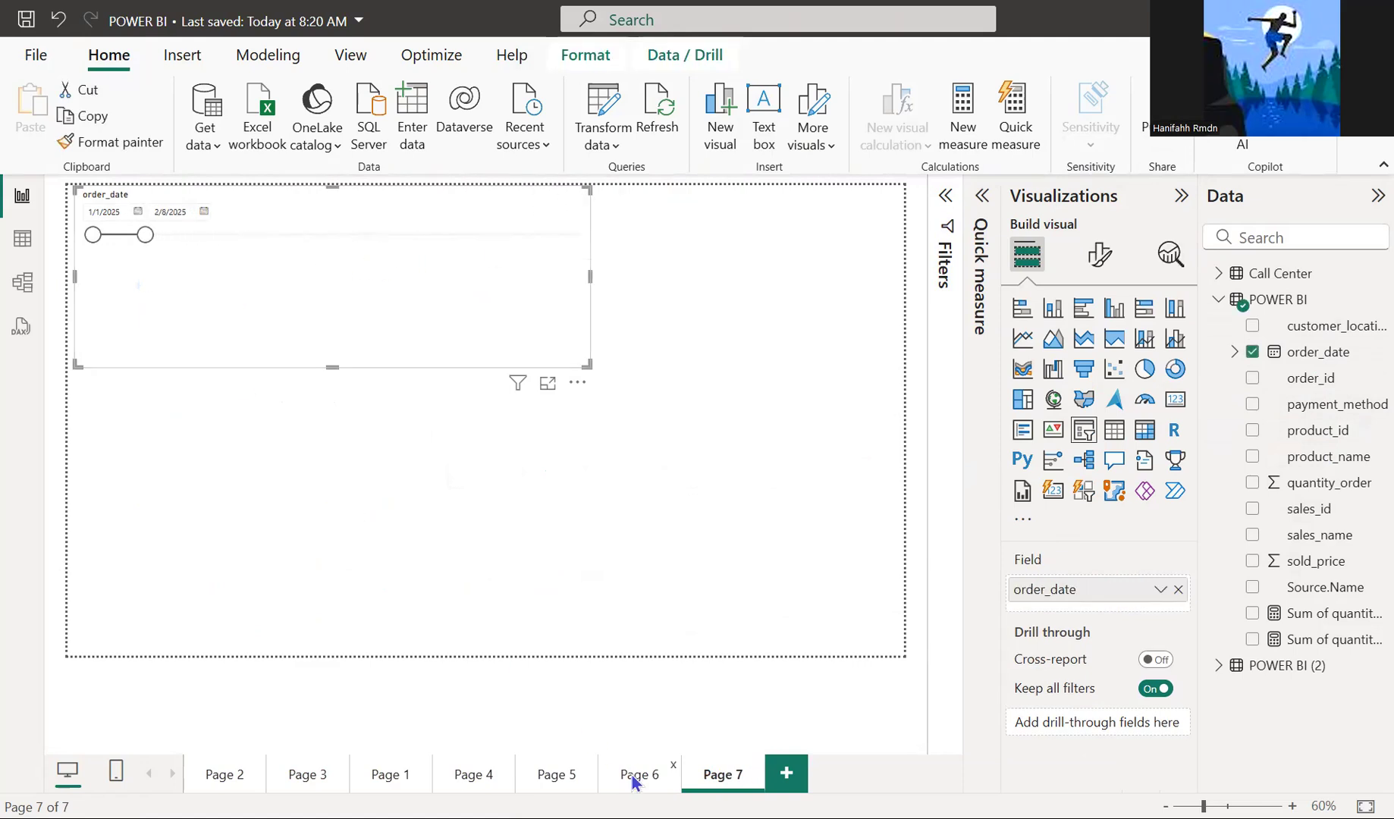
click(631, 775)
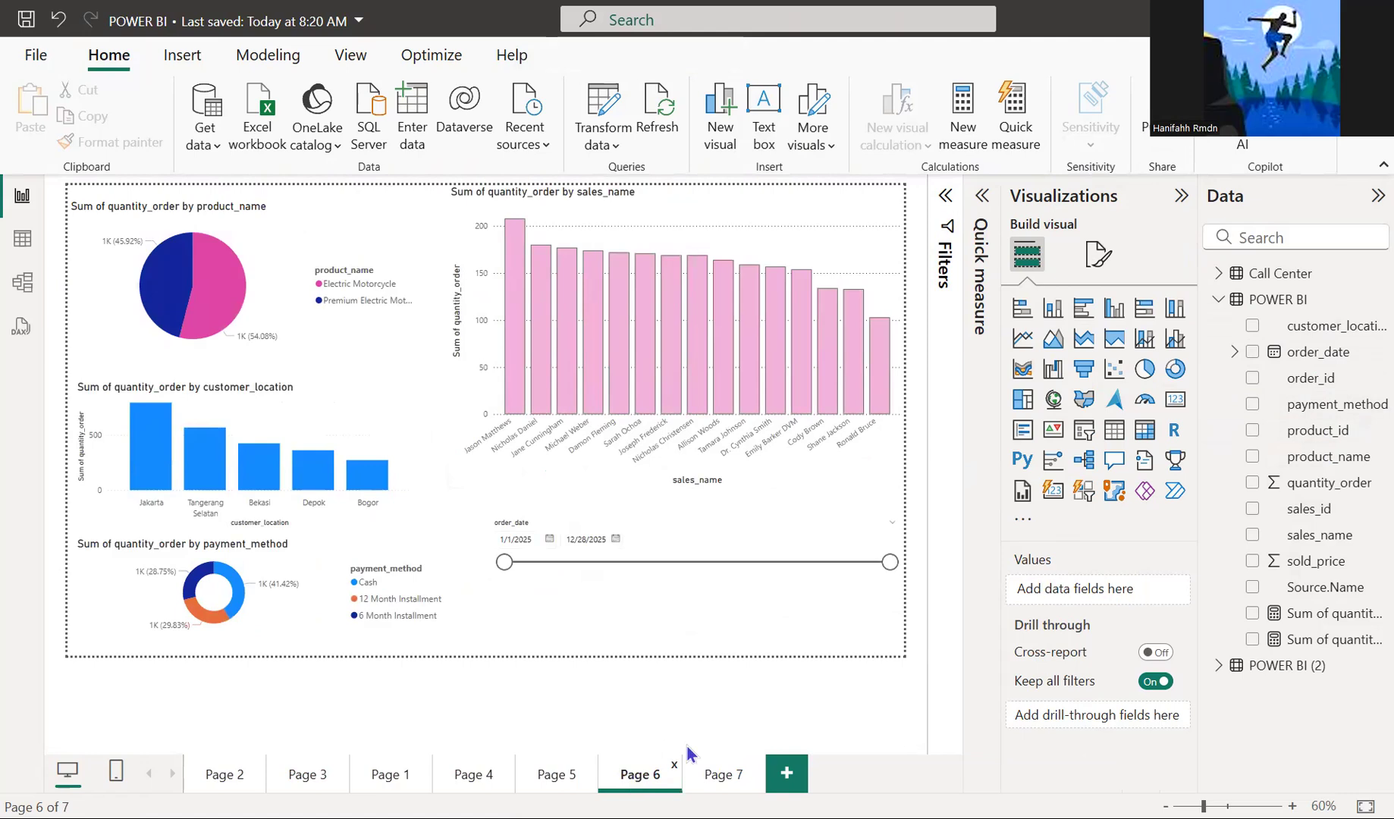
click(722, 774)
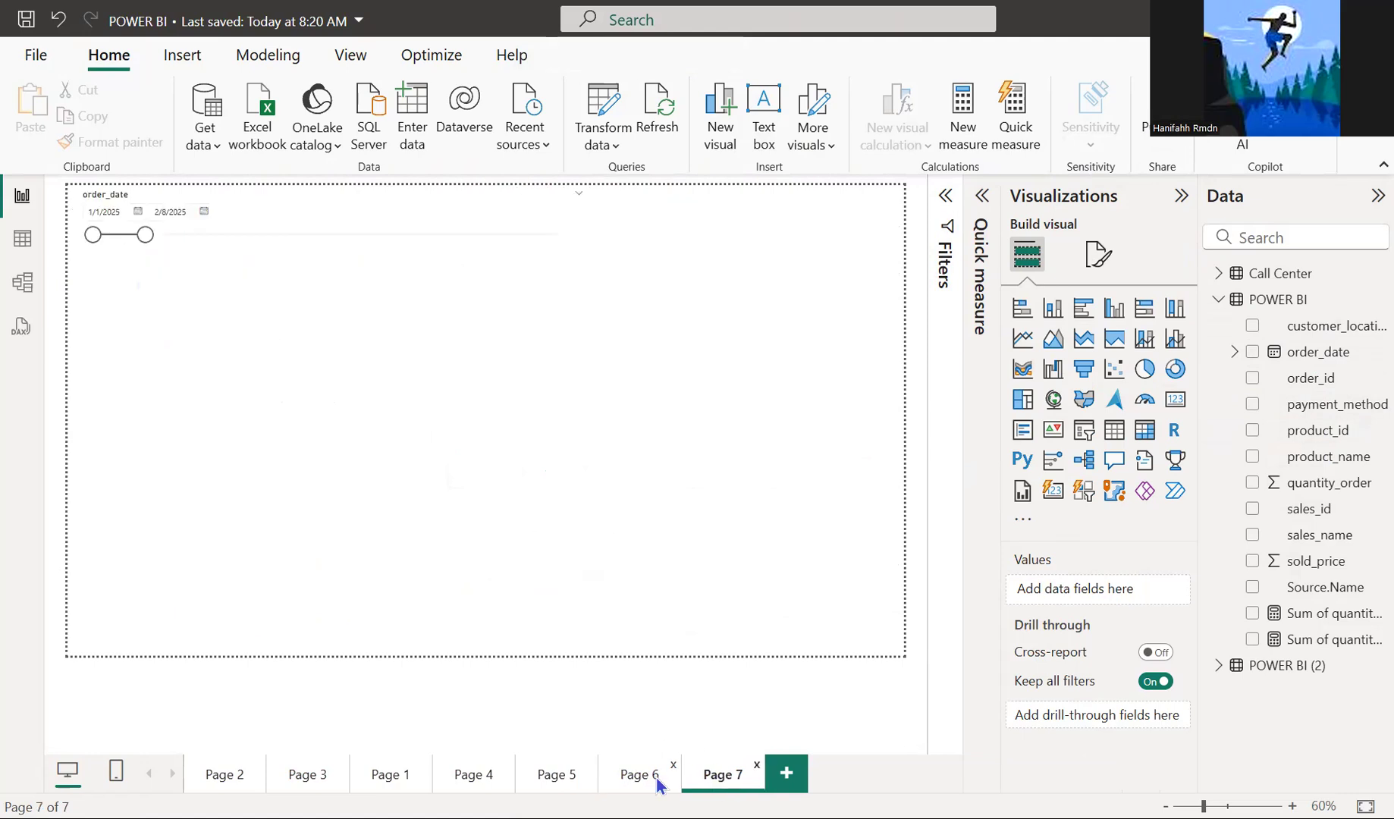
click(655, 776)
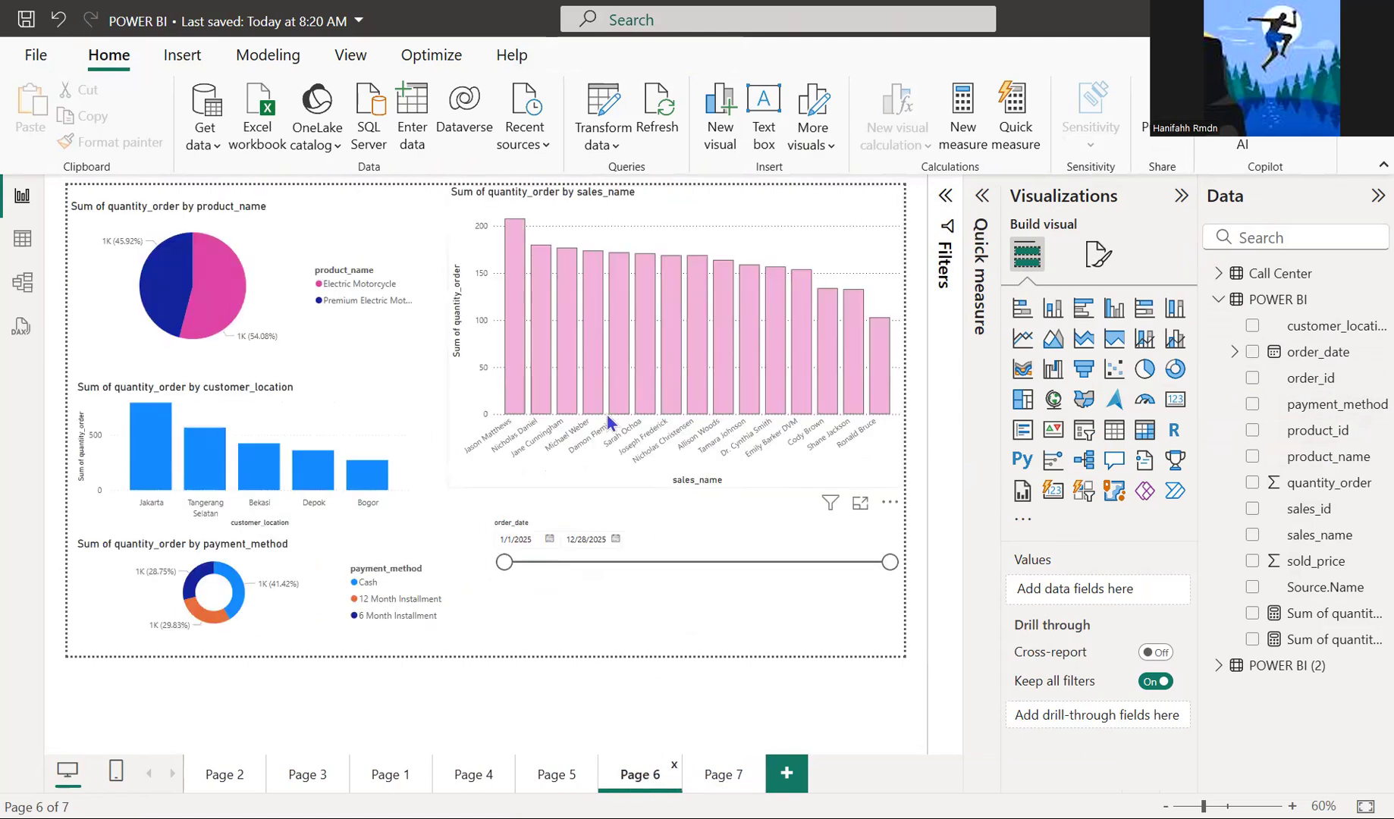